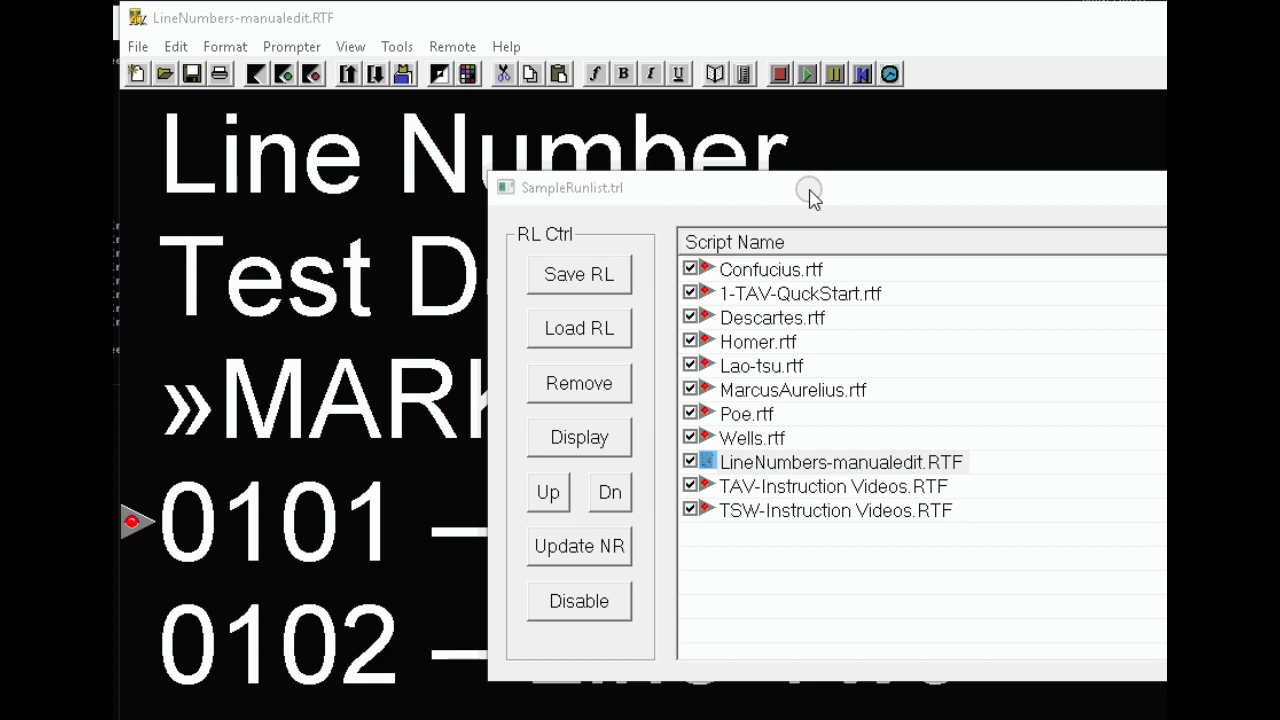
Step: Start opening a script and browse to the Scripts folder inside Documents\TeleScriptAVData
left_click(139, 47)
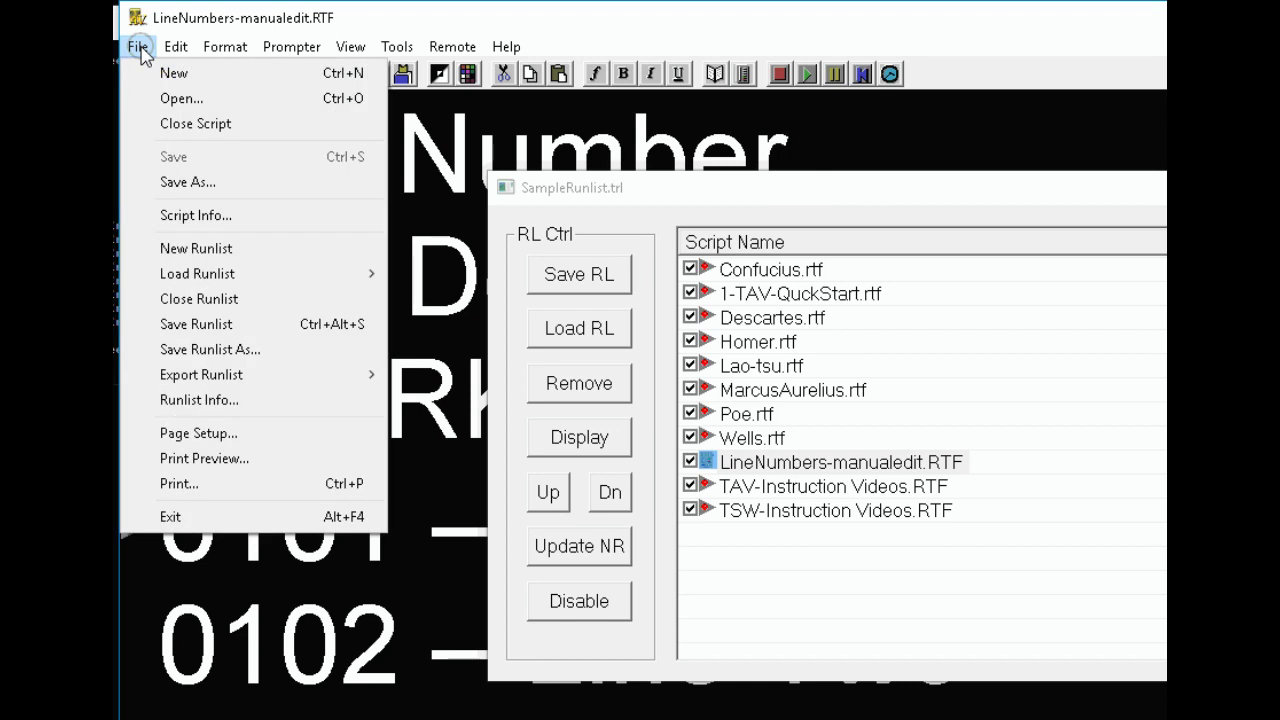
left_click(180, 98)
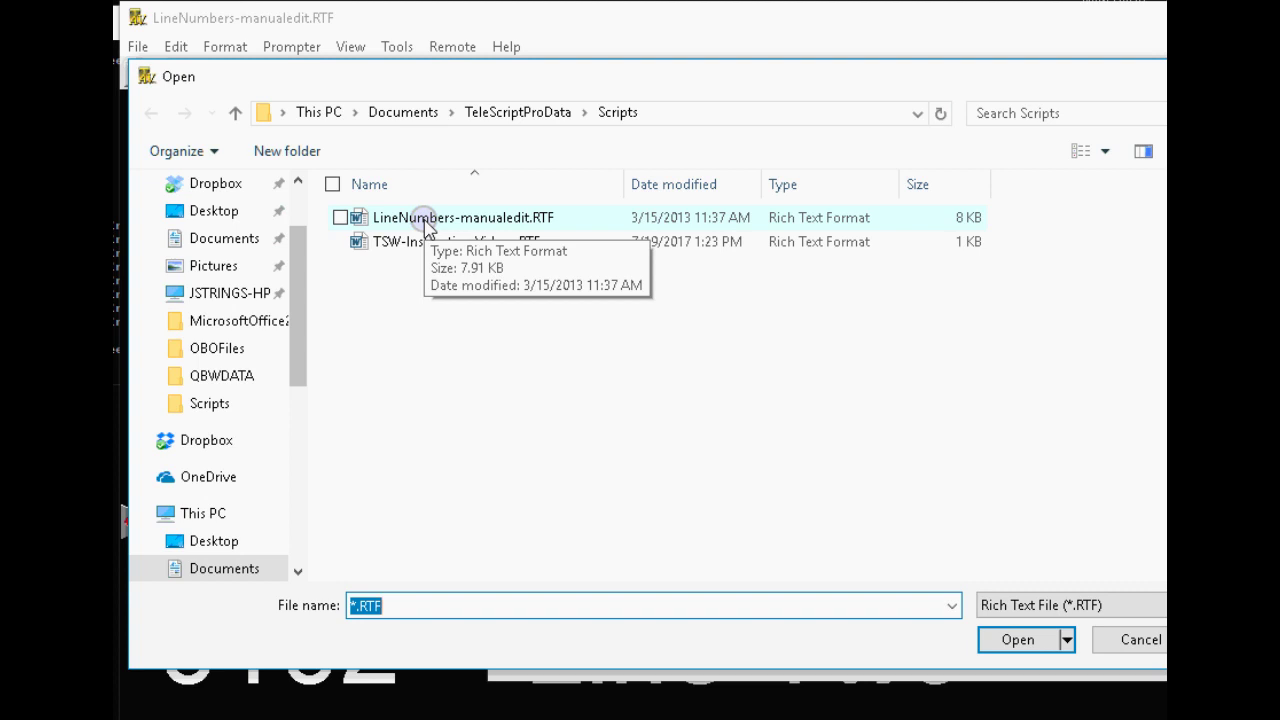
left_click(425, 224)
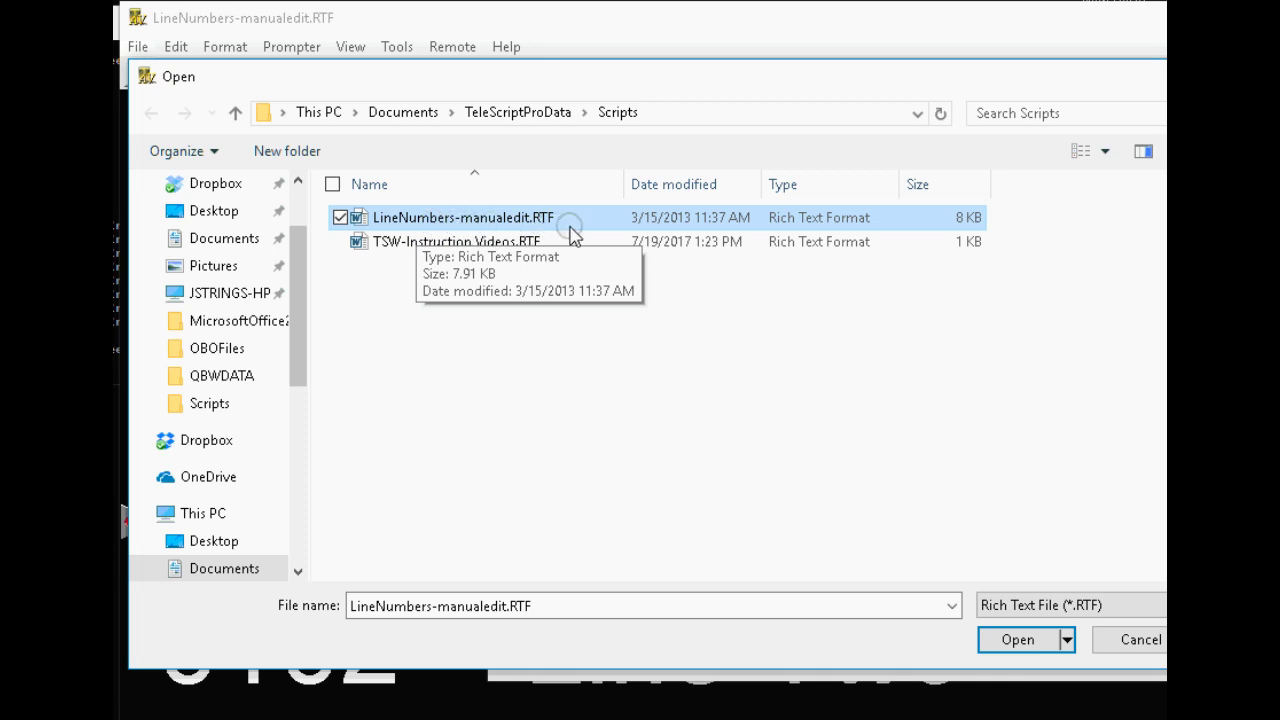
left_click_drag(300, 351, 303, 381)
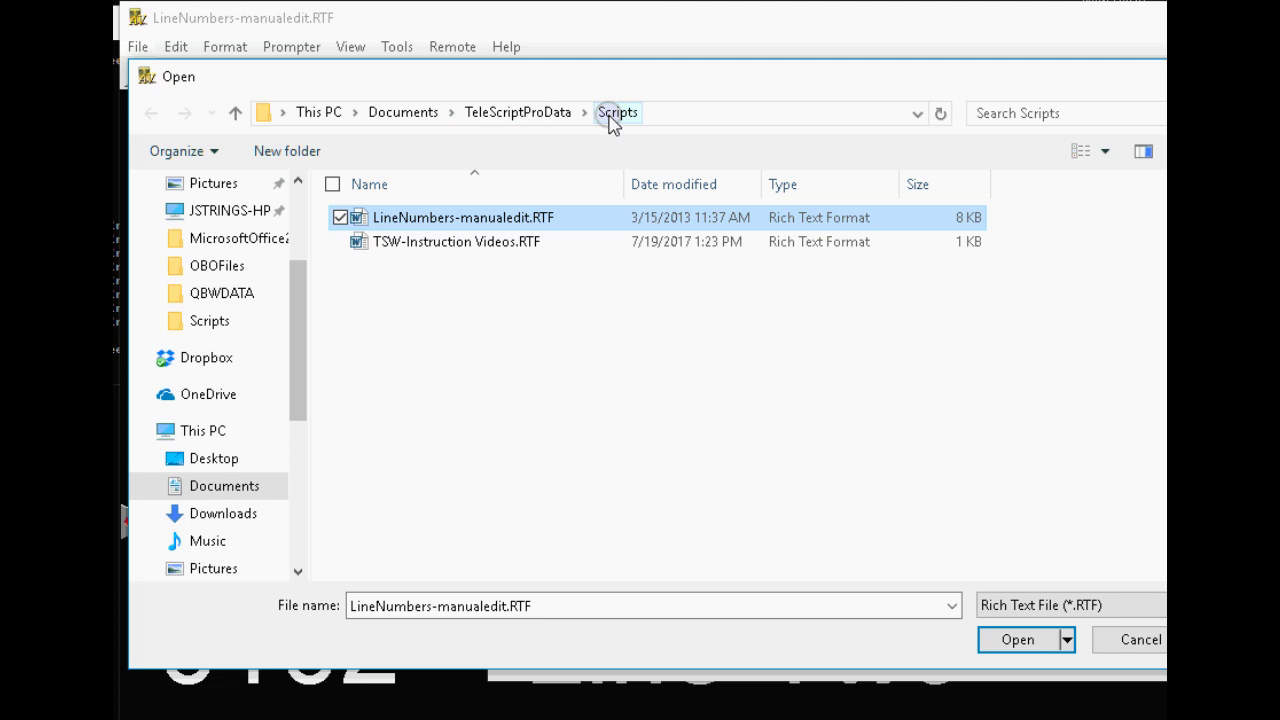
left_click(398, 113)
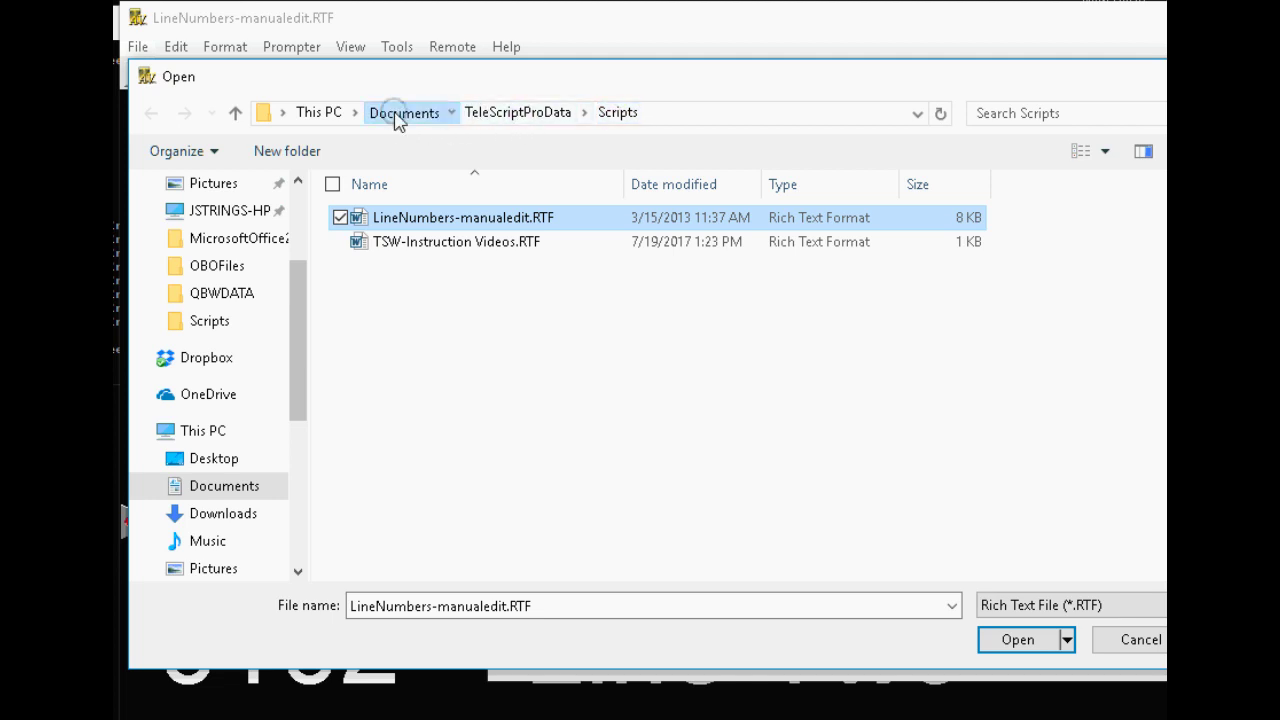
double_click(444, 548)
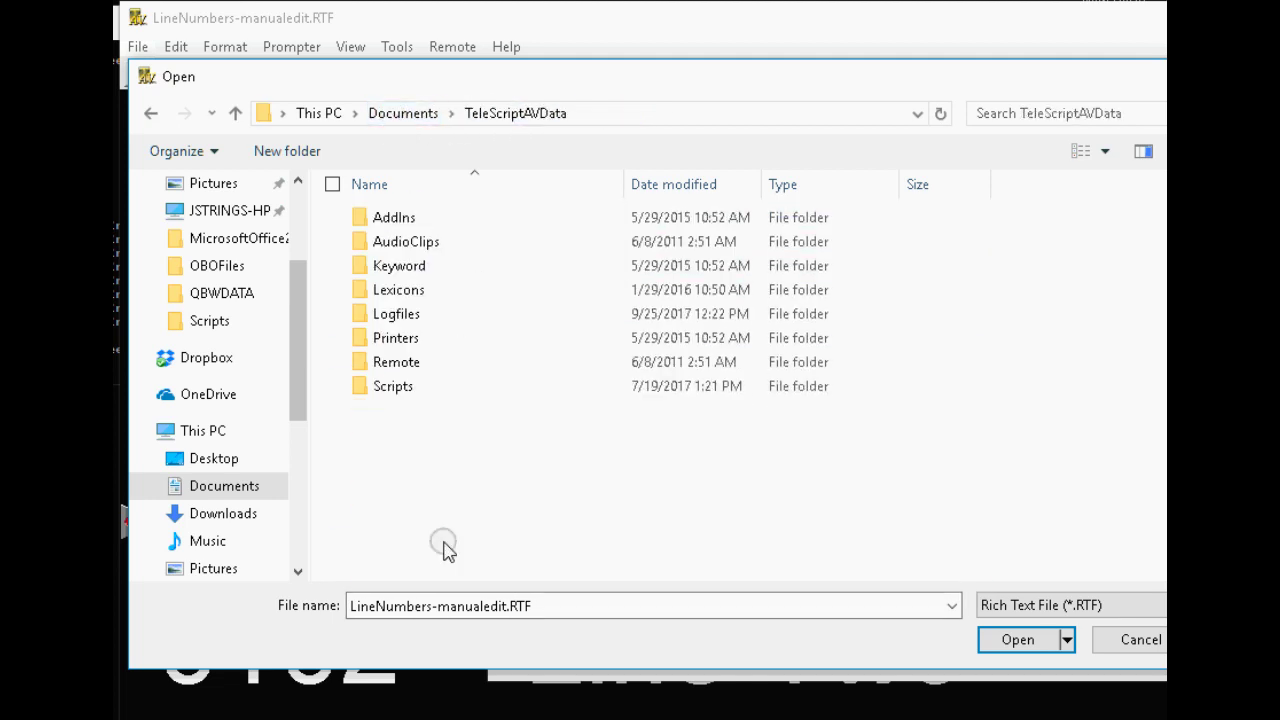
double_click(398, 388)
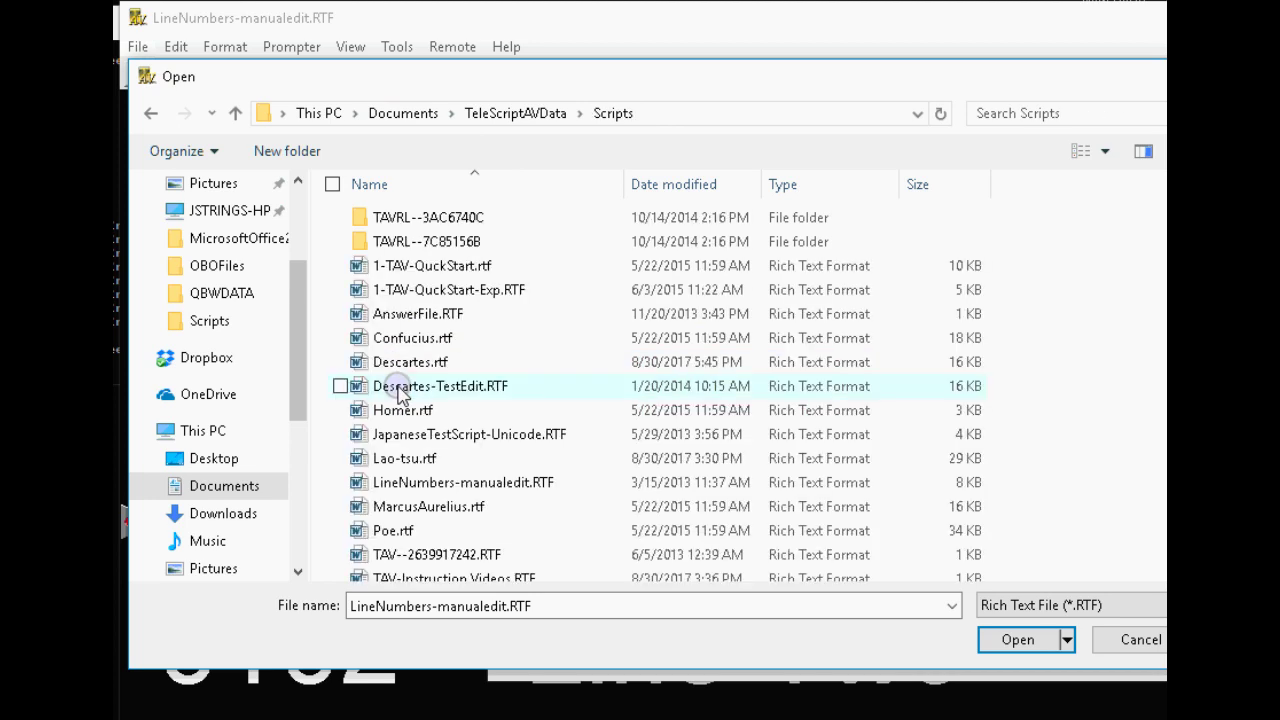
Step: Open LineNumbers-manualedit.RTF from the TeleScriptAVData Scripts folder to add it to the runlist
scroll(612, 340, "down", 1)
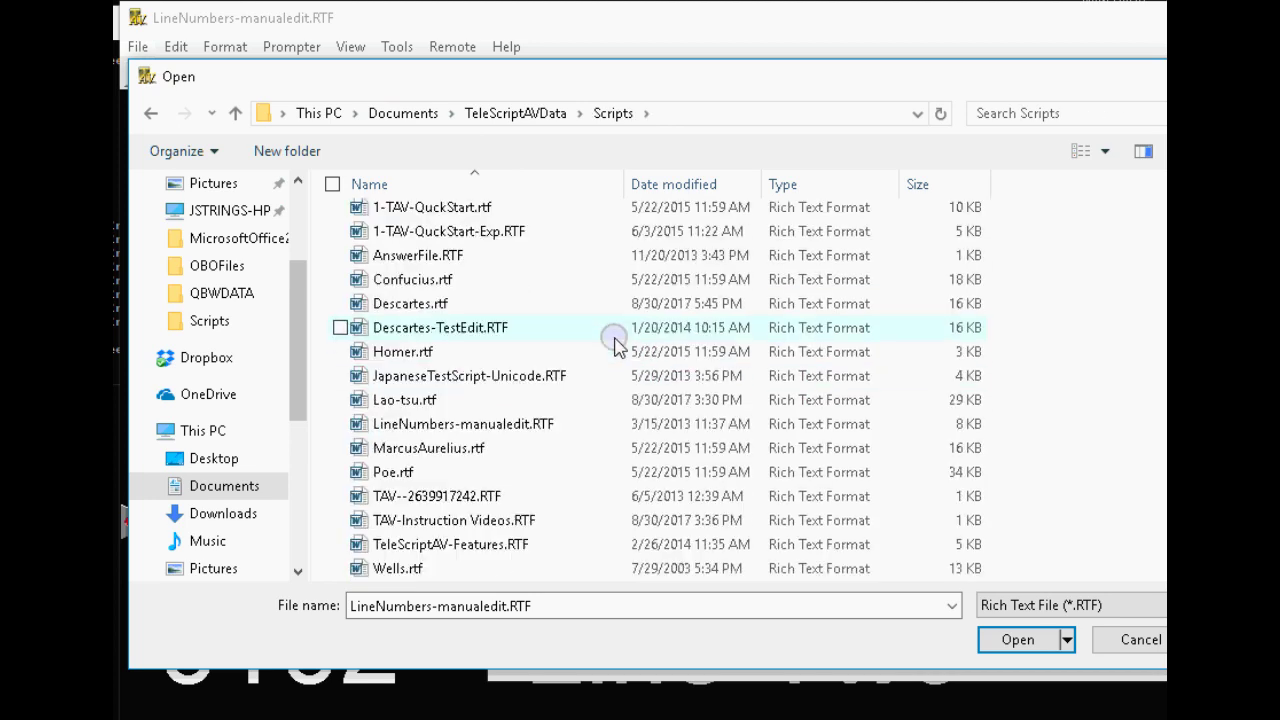
left_click(481, 428)
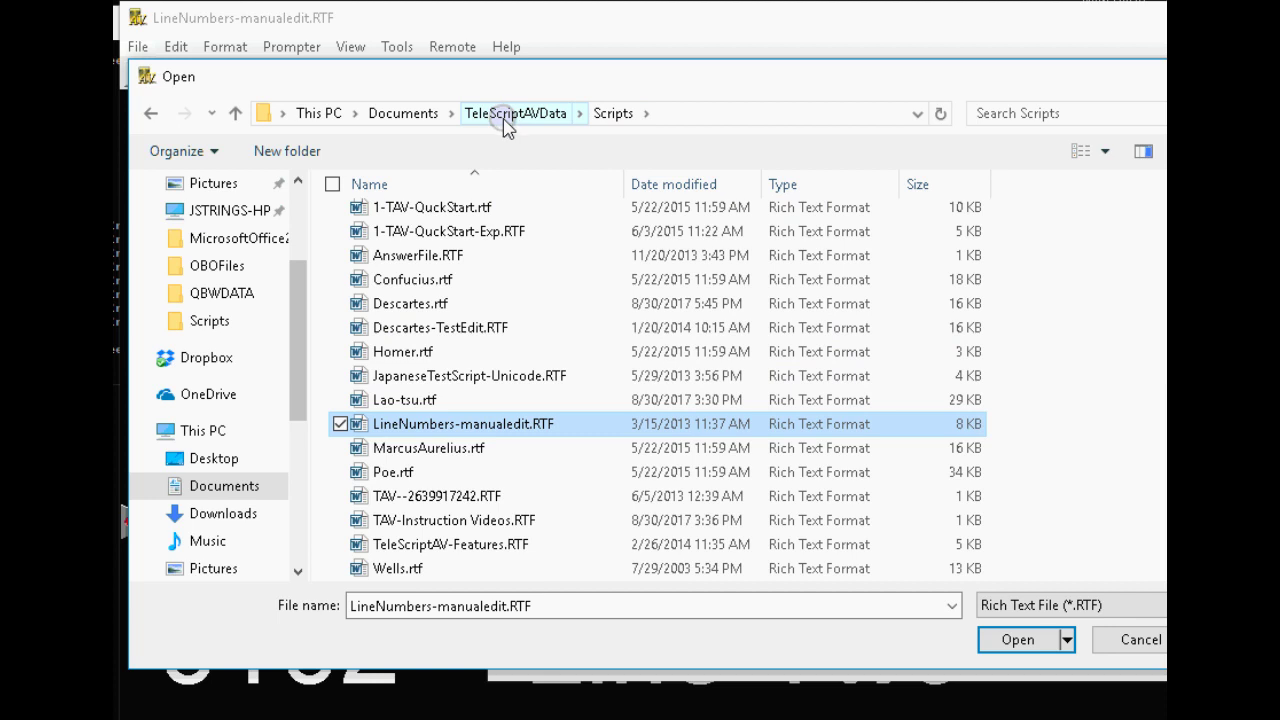
left_click(668, 114)
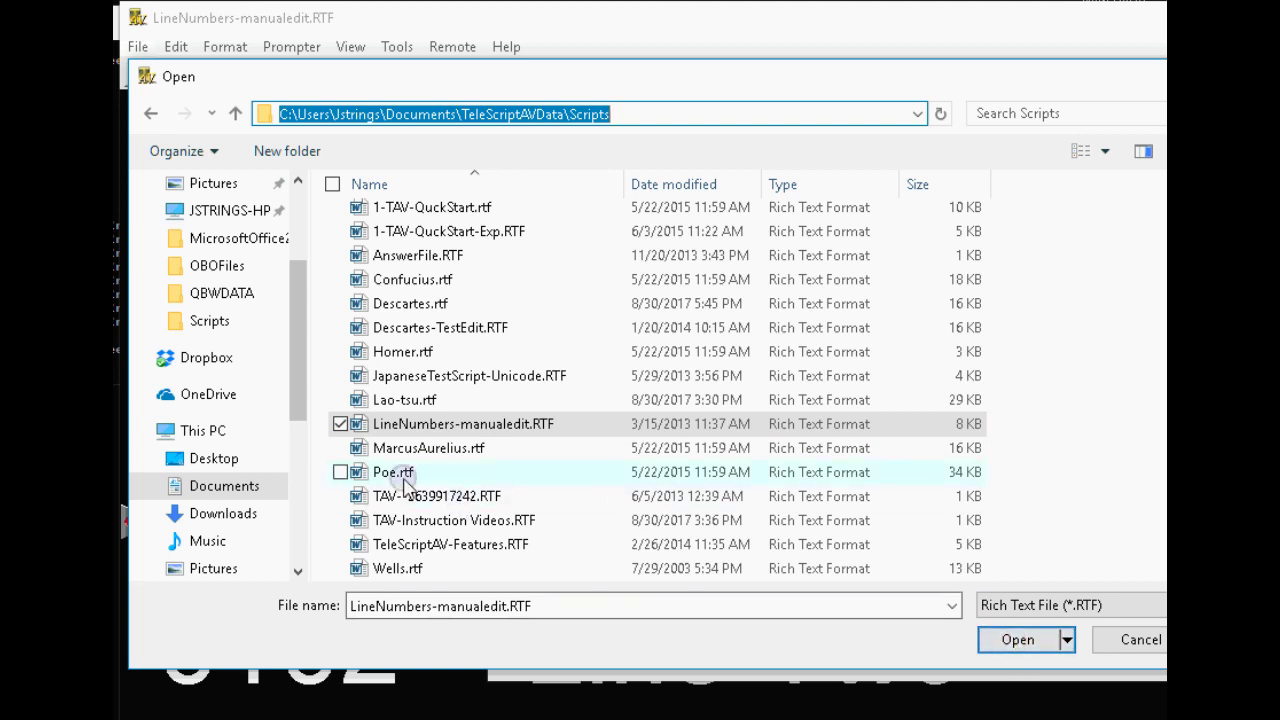
left_click(410, 430)
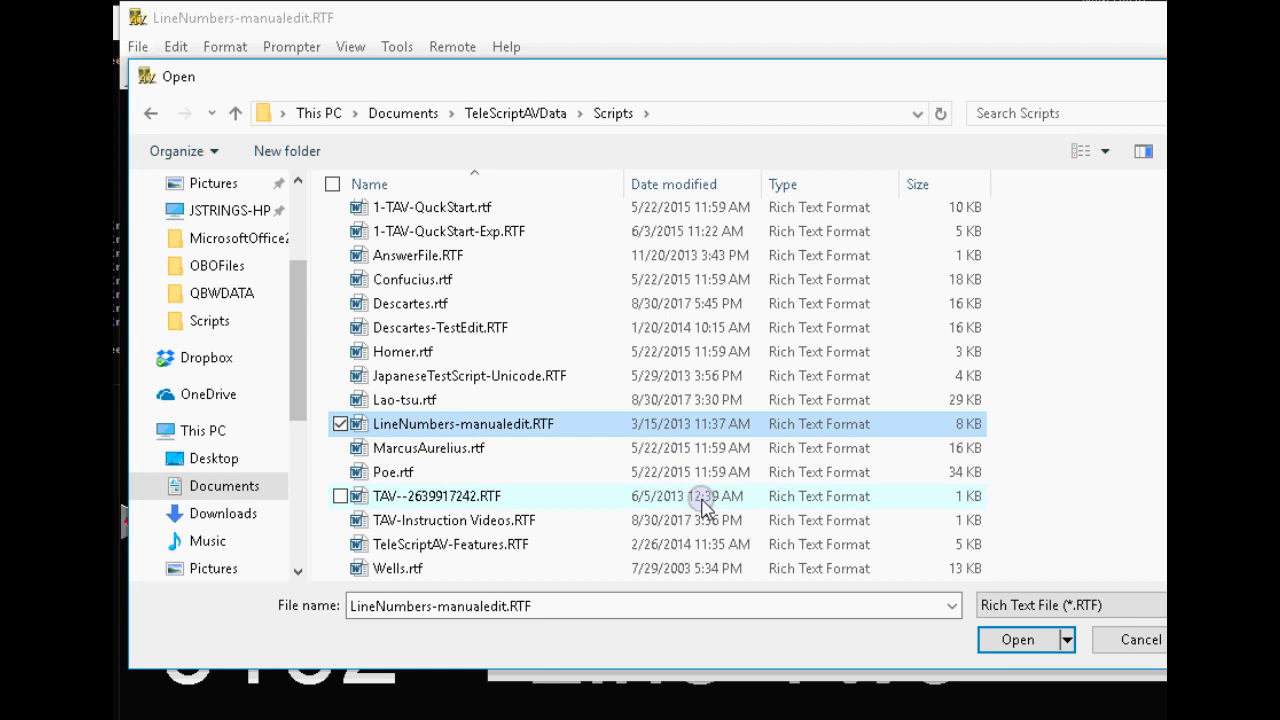
left_click(1016, 645)
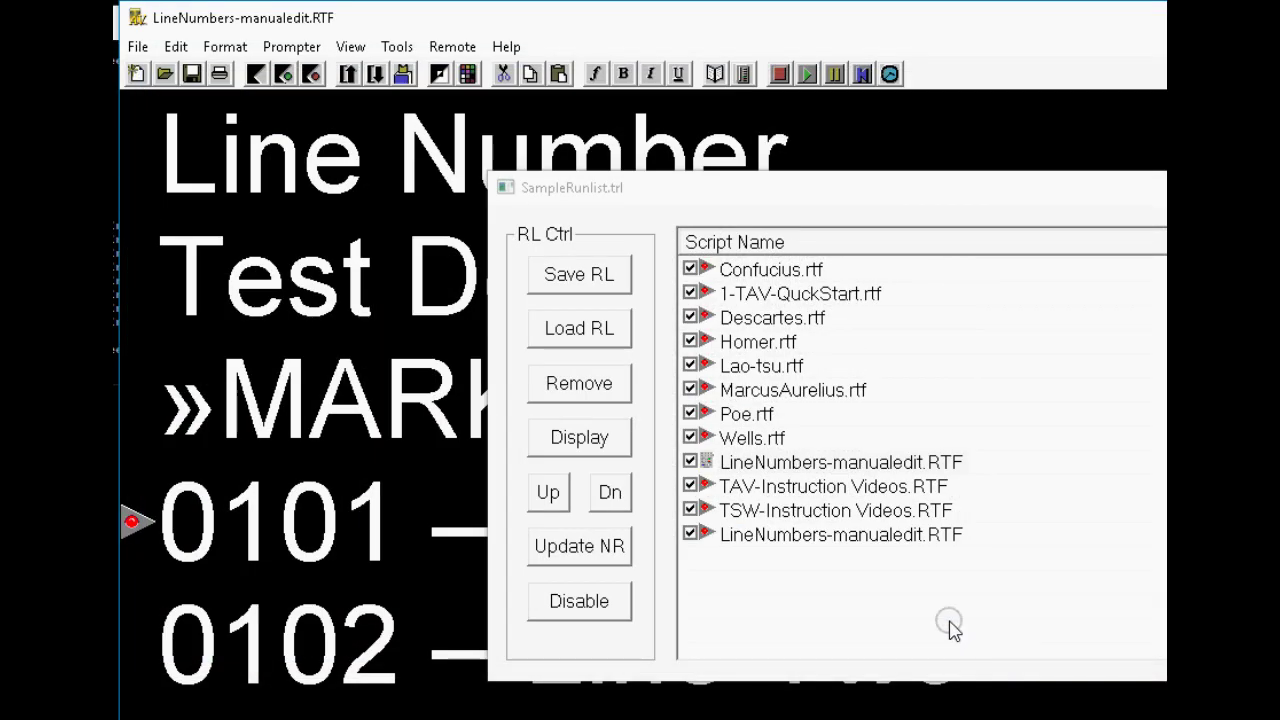
Step: Remove the LineNumbers-manualedit.RTF entry above TAV-Instruction Videos.RTF from the runlist and select the remaining entry of that name
left_click(811, 466)
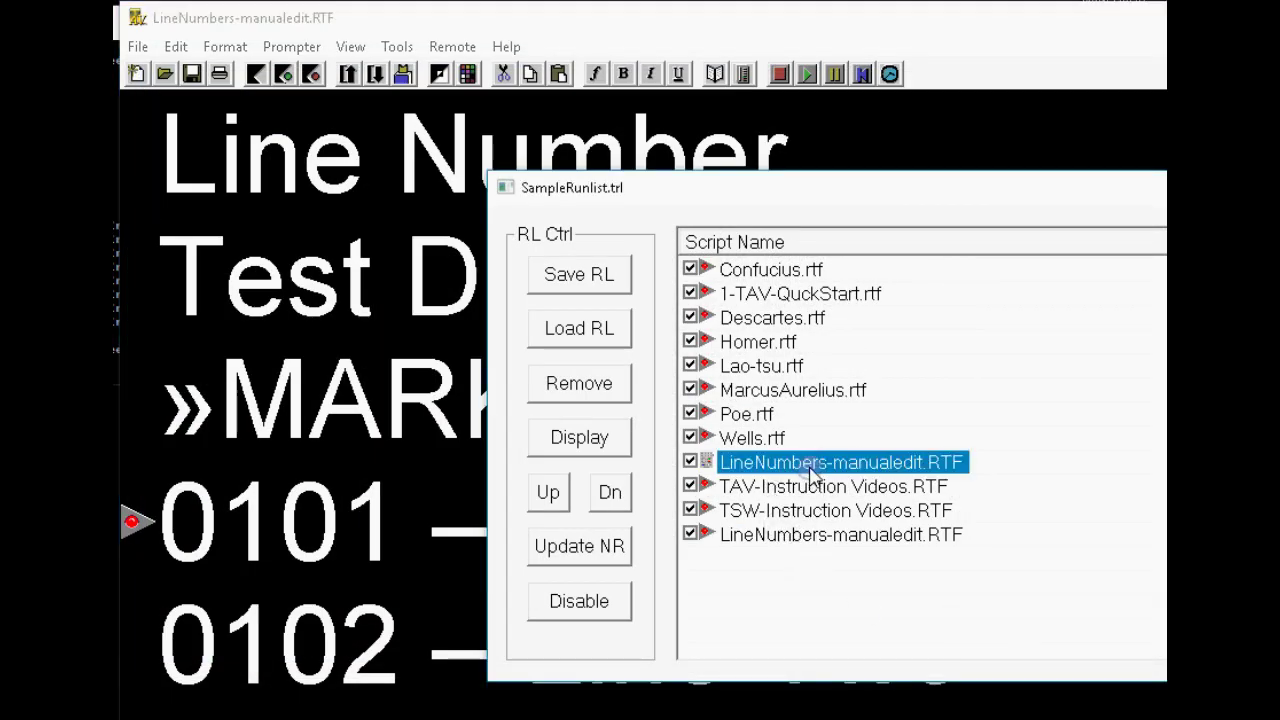
left_click(588, 437)
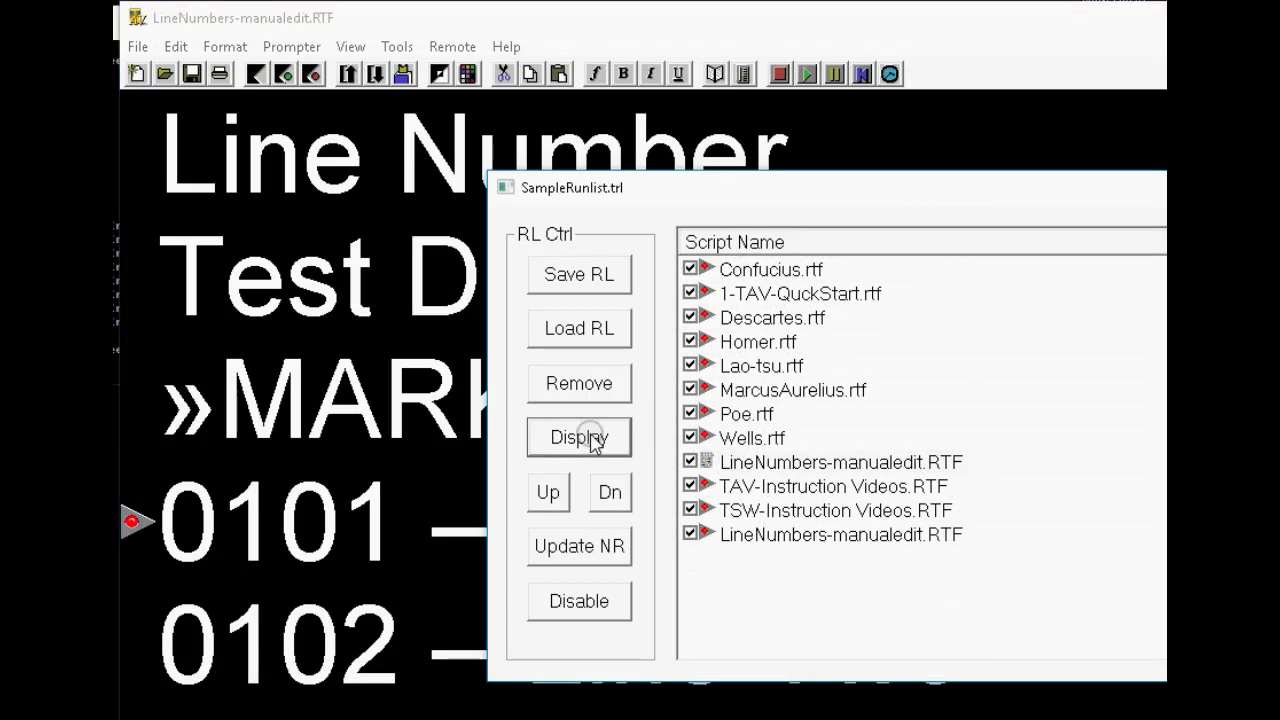
left_click(805, 466)
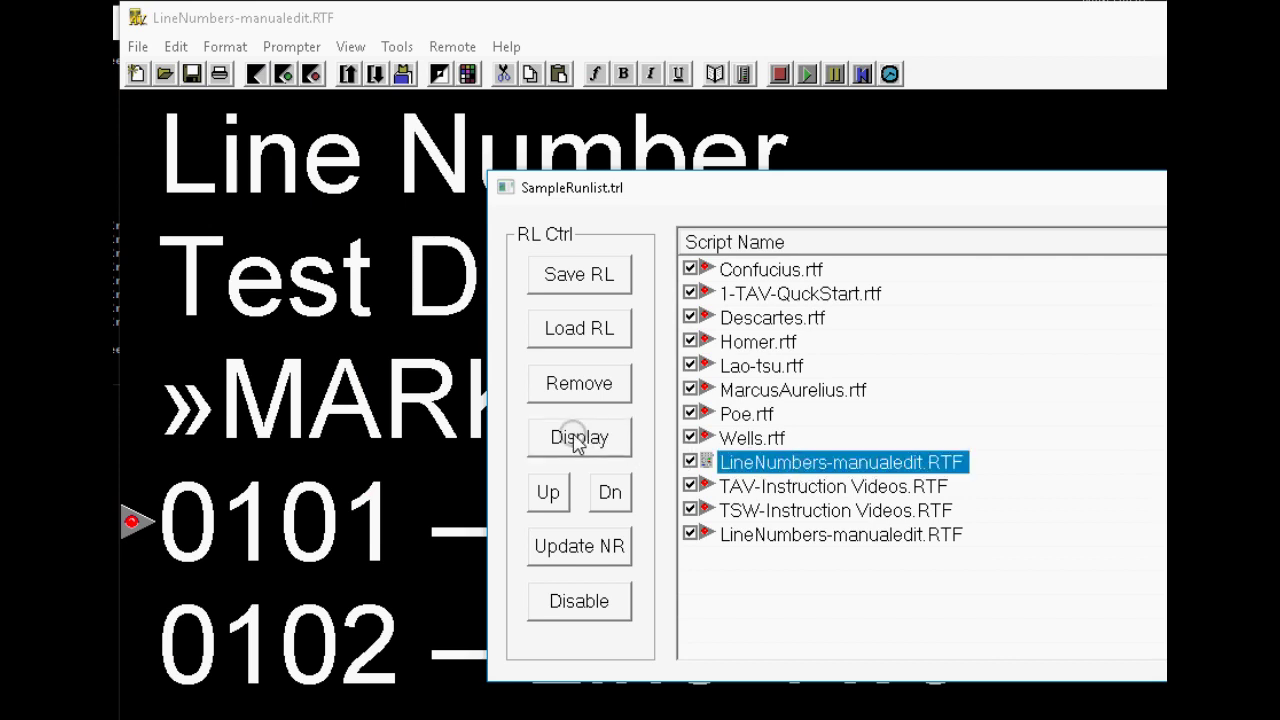
left_click(591, 602)
left_click(593, 387)
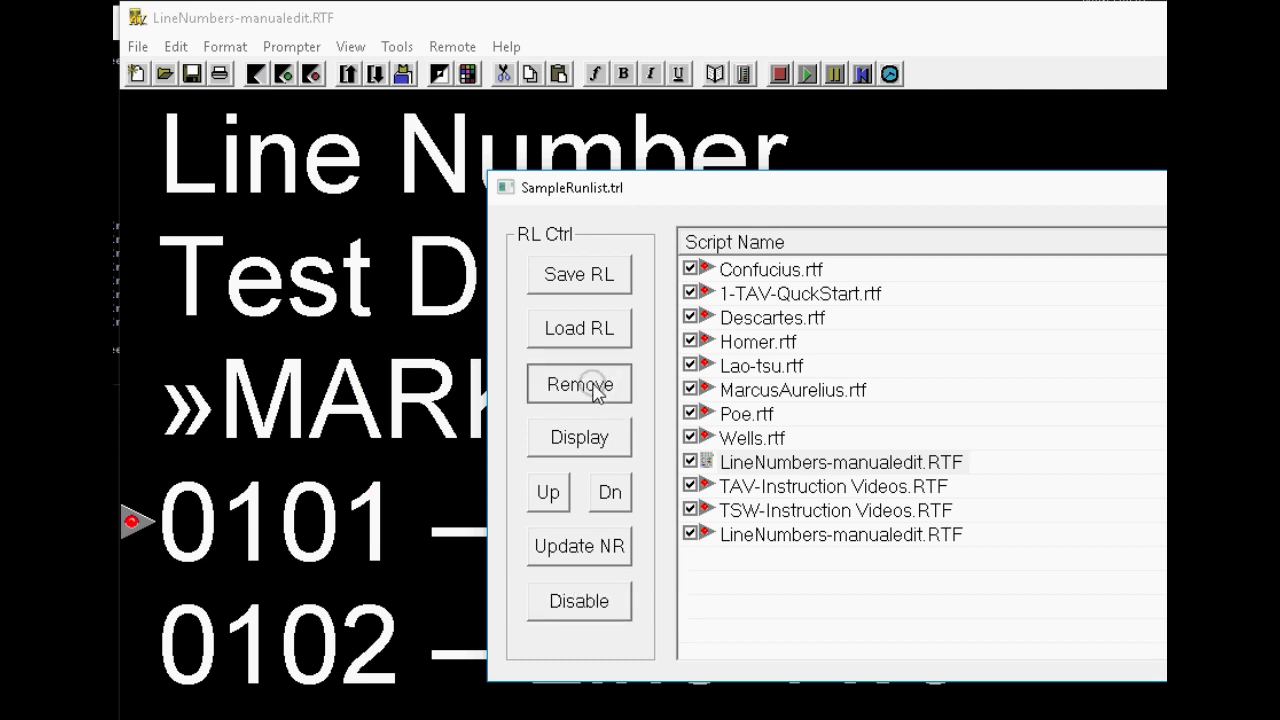
left_click(764, 515)
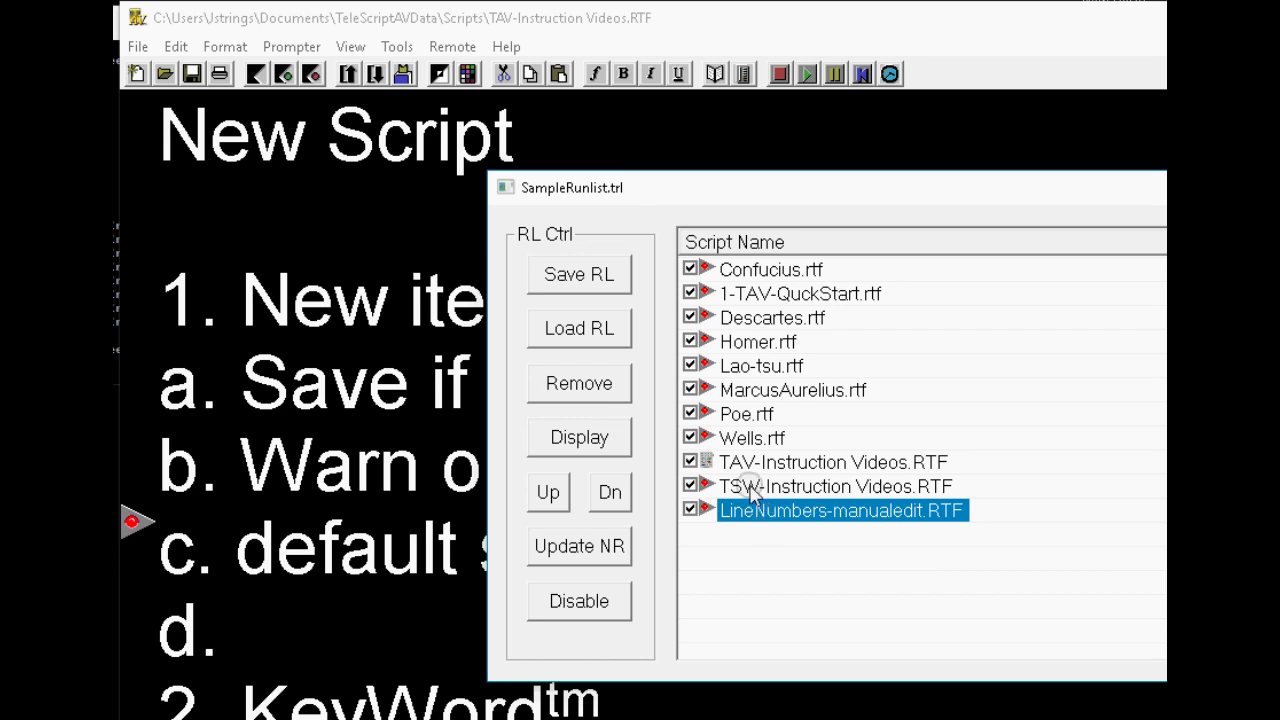
Step: View the script information of the displayed TAV-Instruction Videos script, including its full path, and close it
left_click(137, 48)
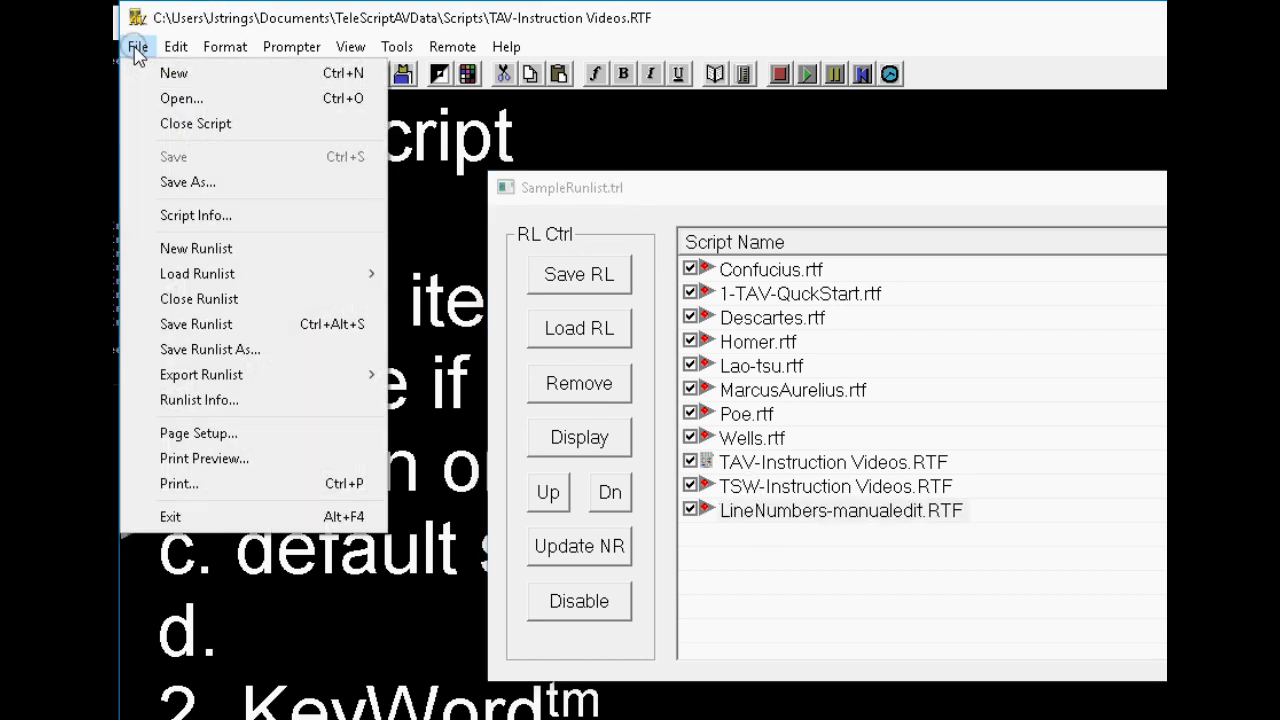
mouse_move(178, 50)
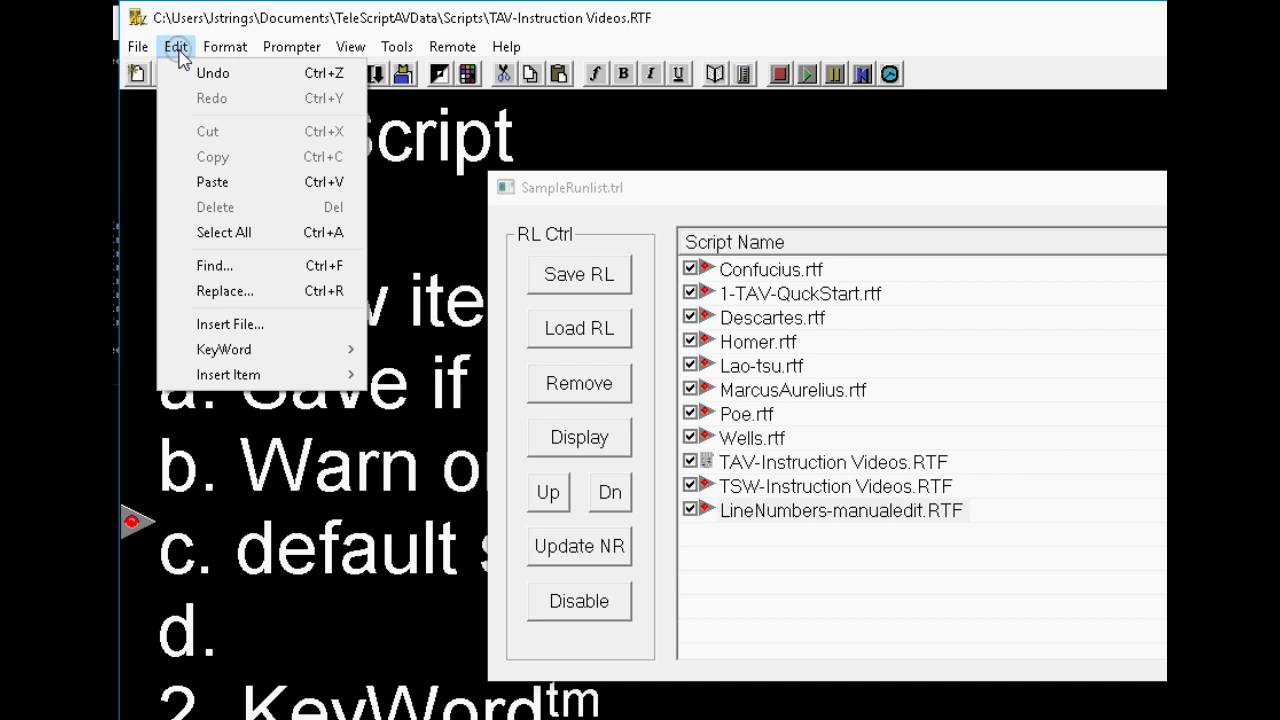
mouse_move(139, 55)
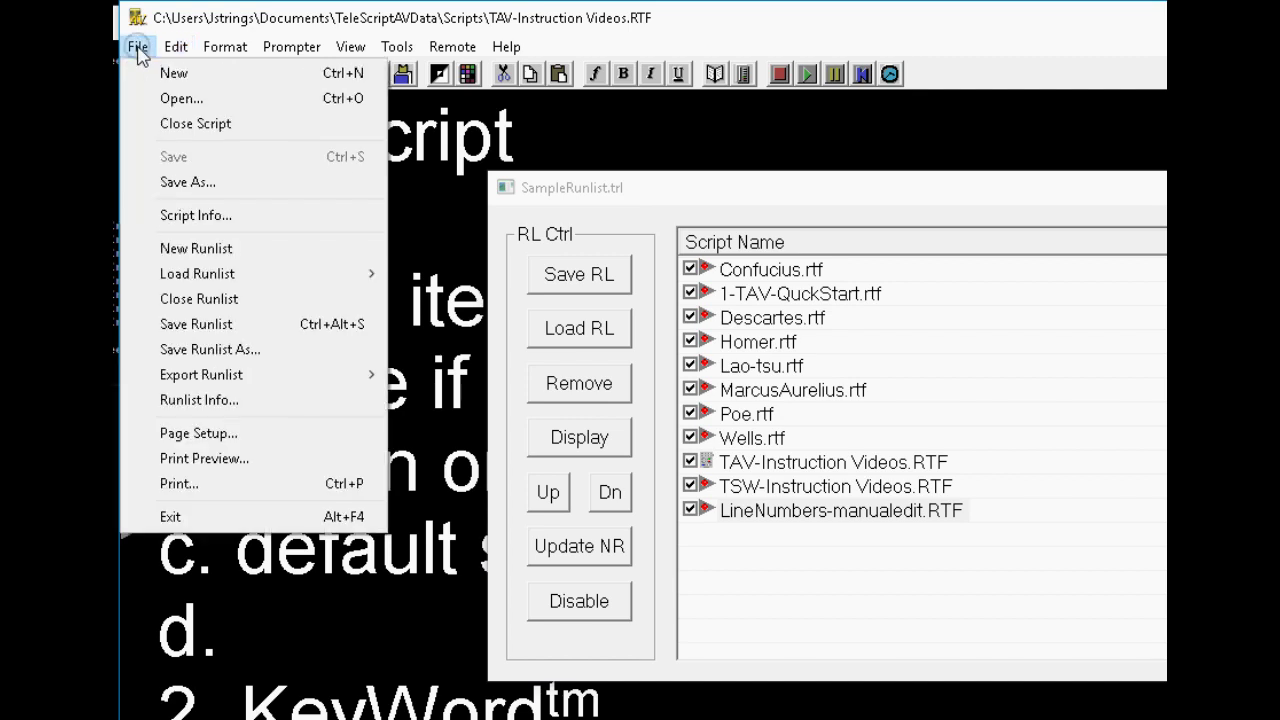
left_click(210, 222)
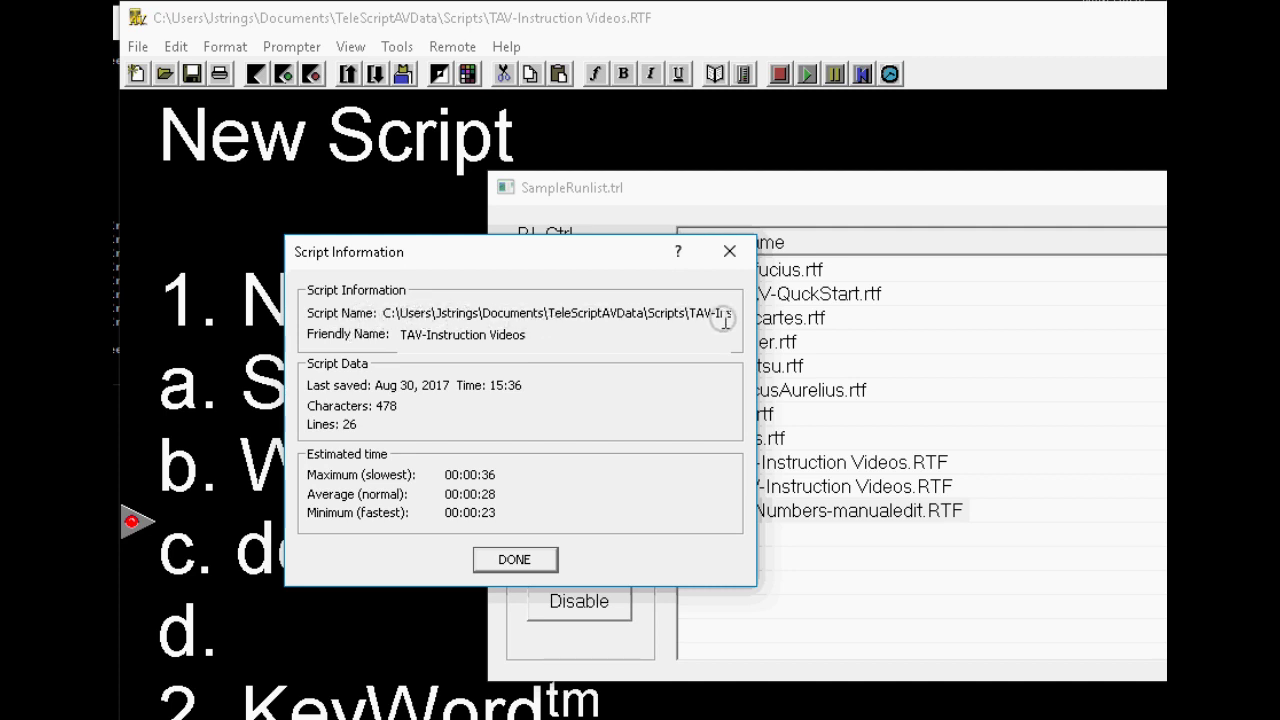
left_click(518, 562)
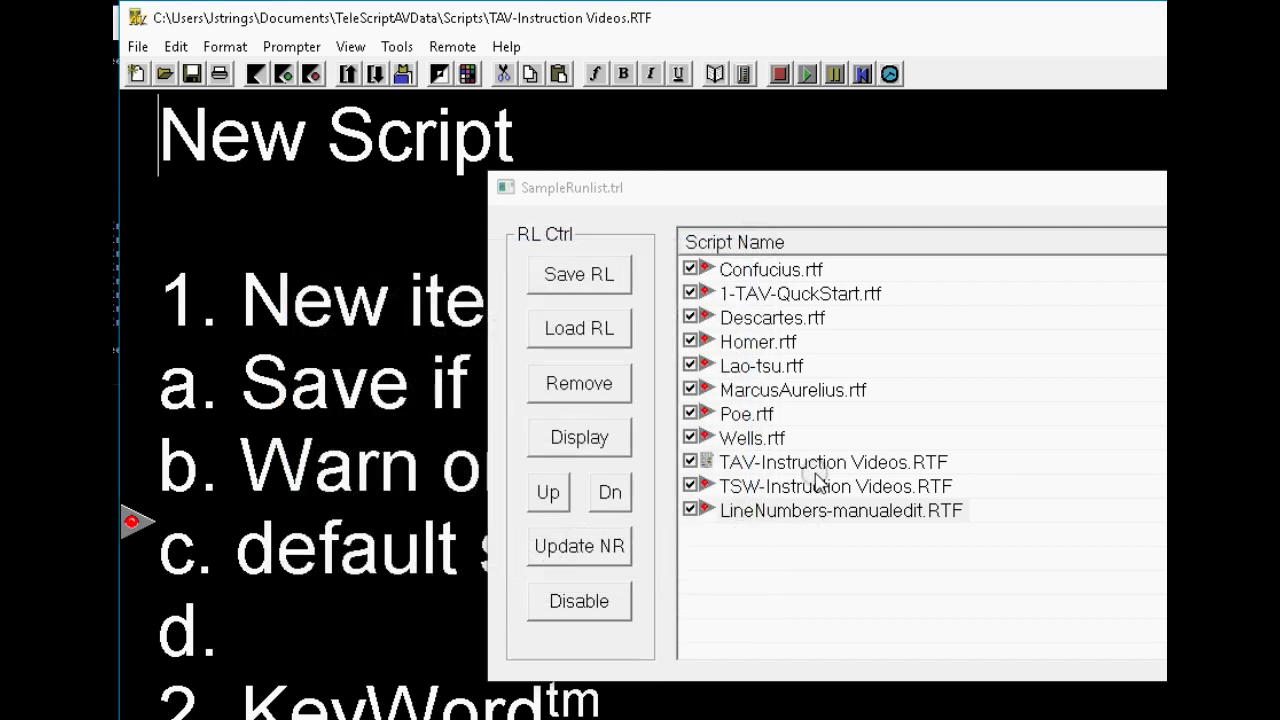
Step: Add LineNumbers-manualedit.RTF from the Documents\TeleScriptProData\Scripts folder to the runlist
left_click(138, 47)
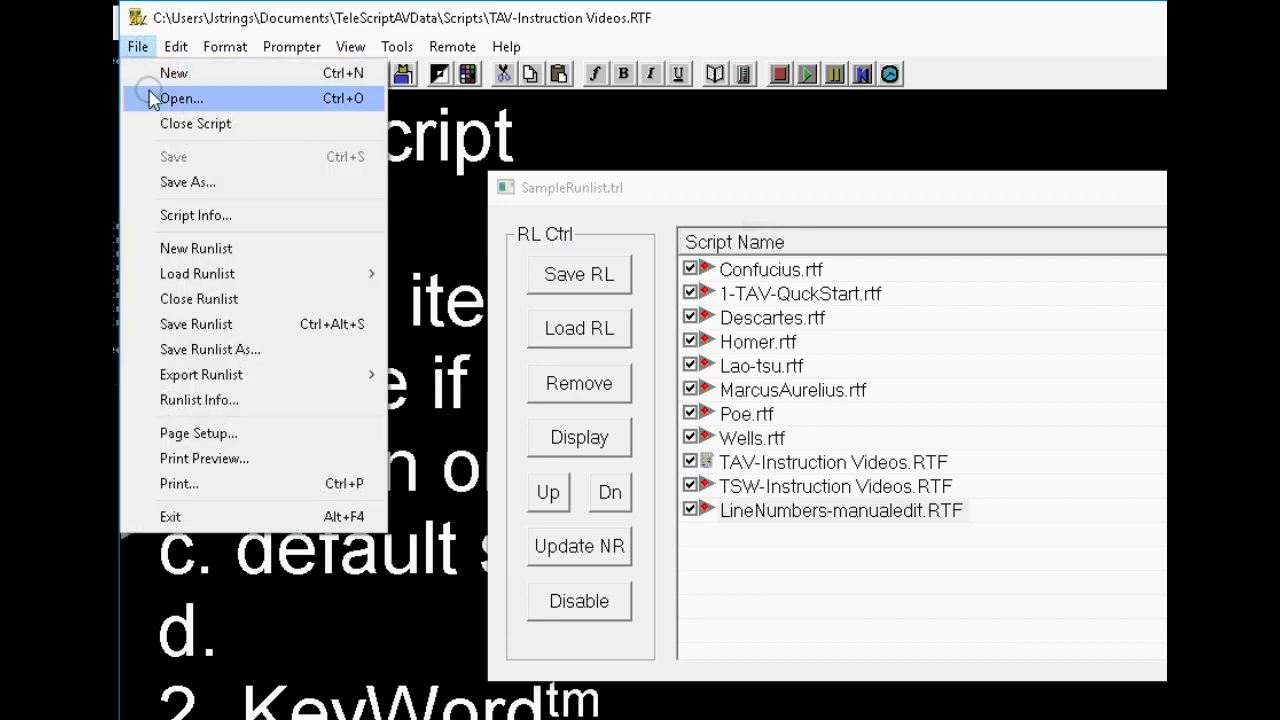
mouse_move(222, 282)
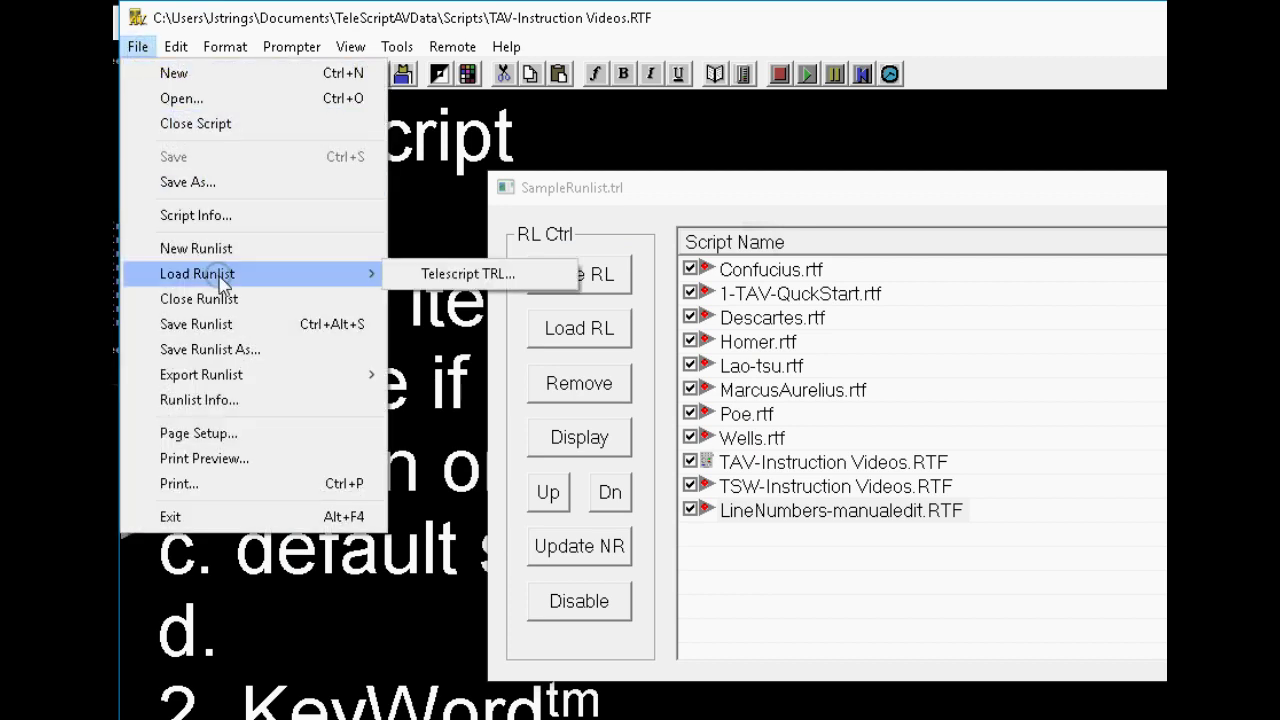
left_click(192, 100)
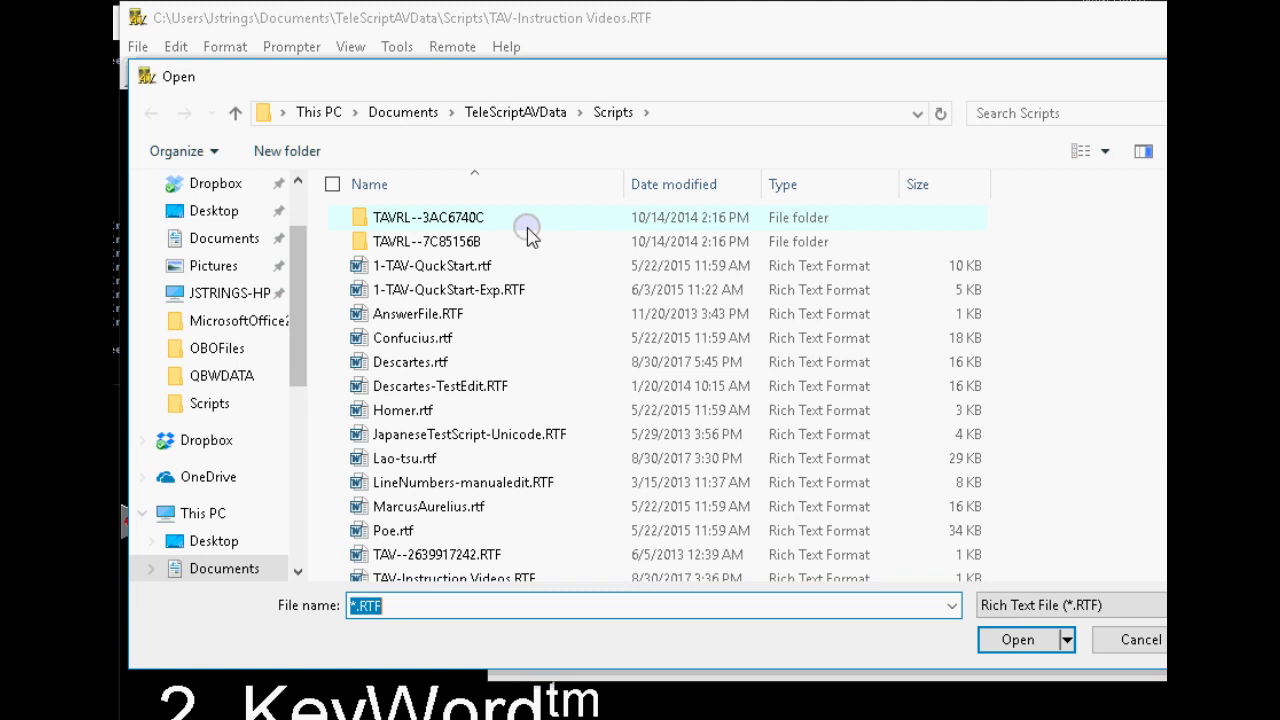
left_click(403, 113)
scroll(475, 560, "down", 2)
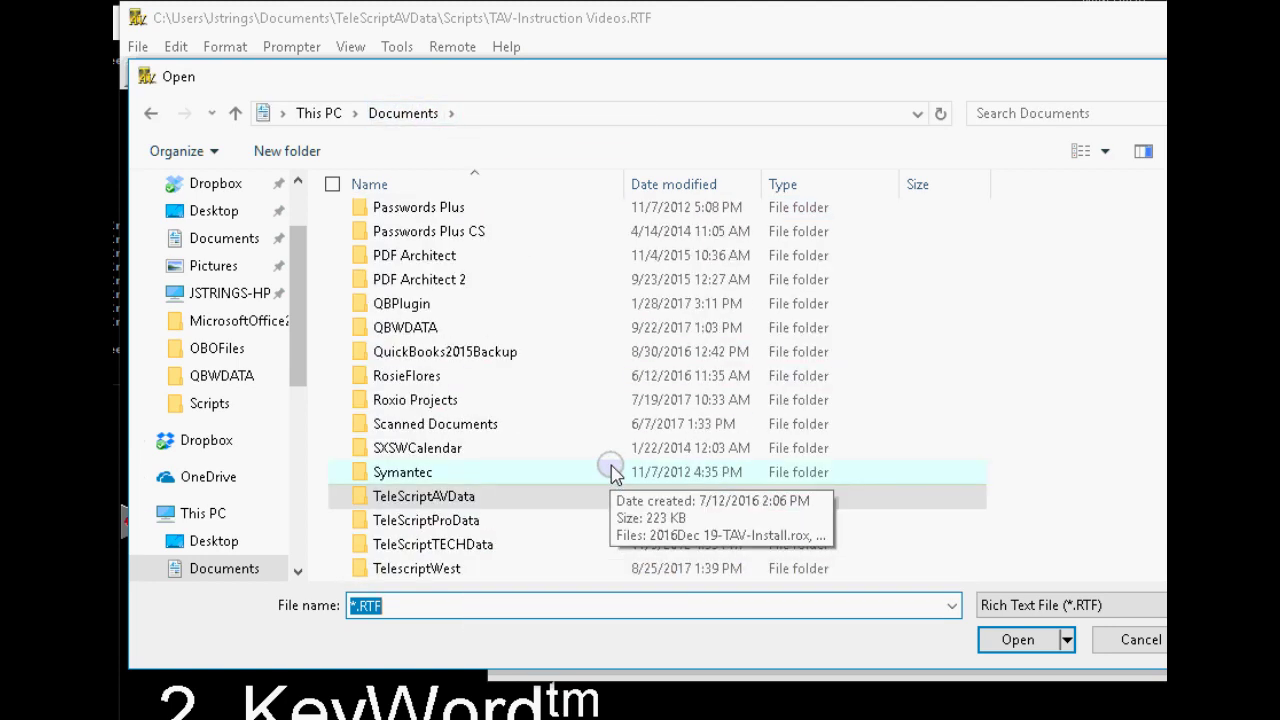
double_click(449, 450)
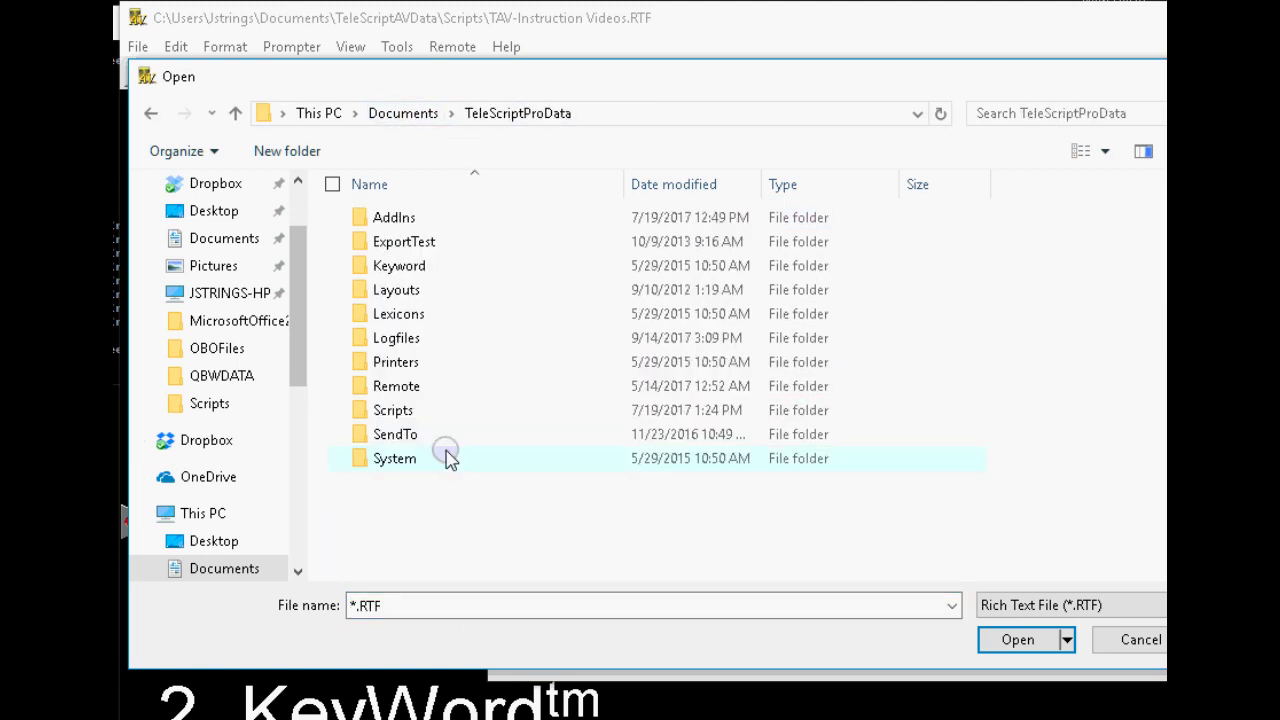
double_click(393, 410)
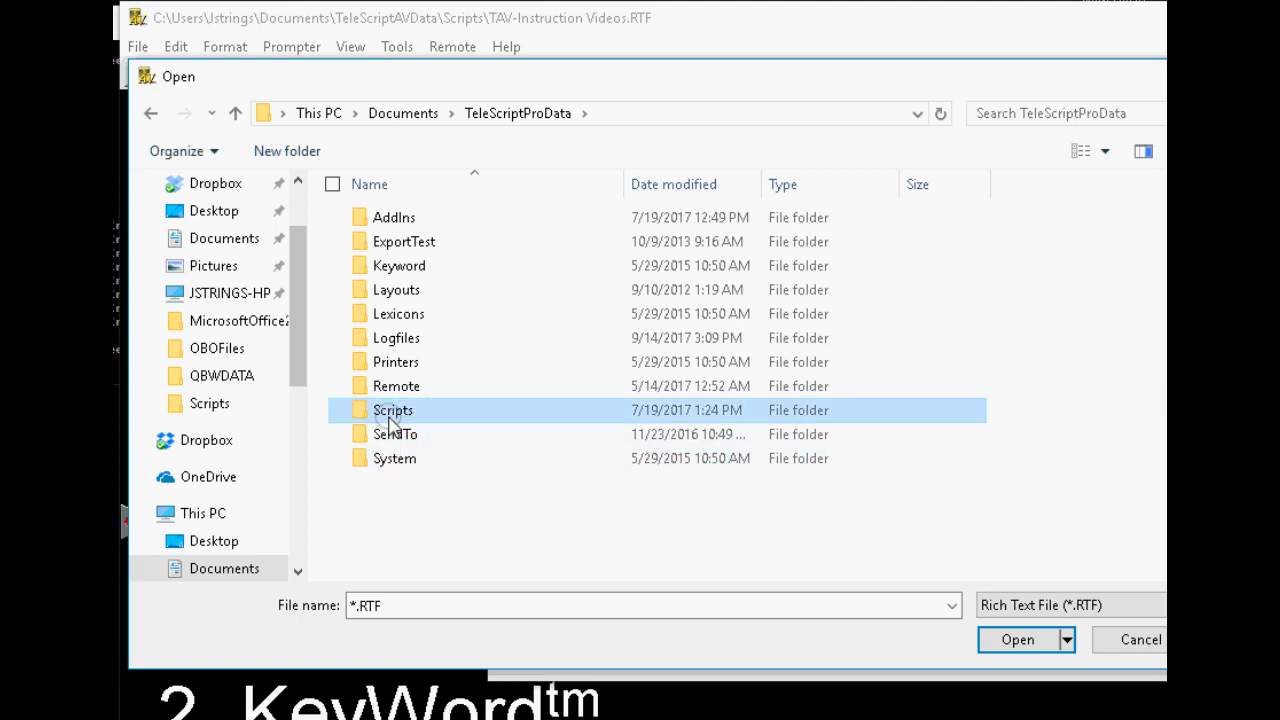
left_click(428, 213)
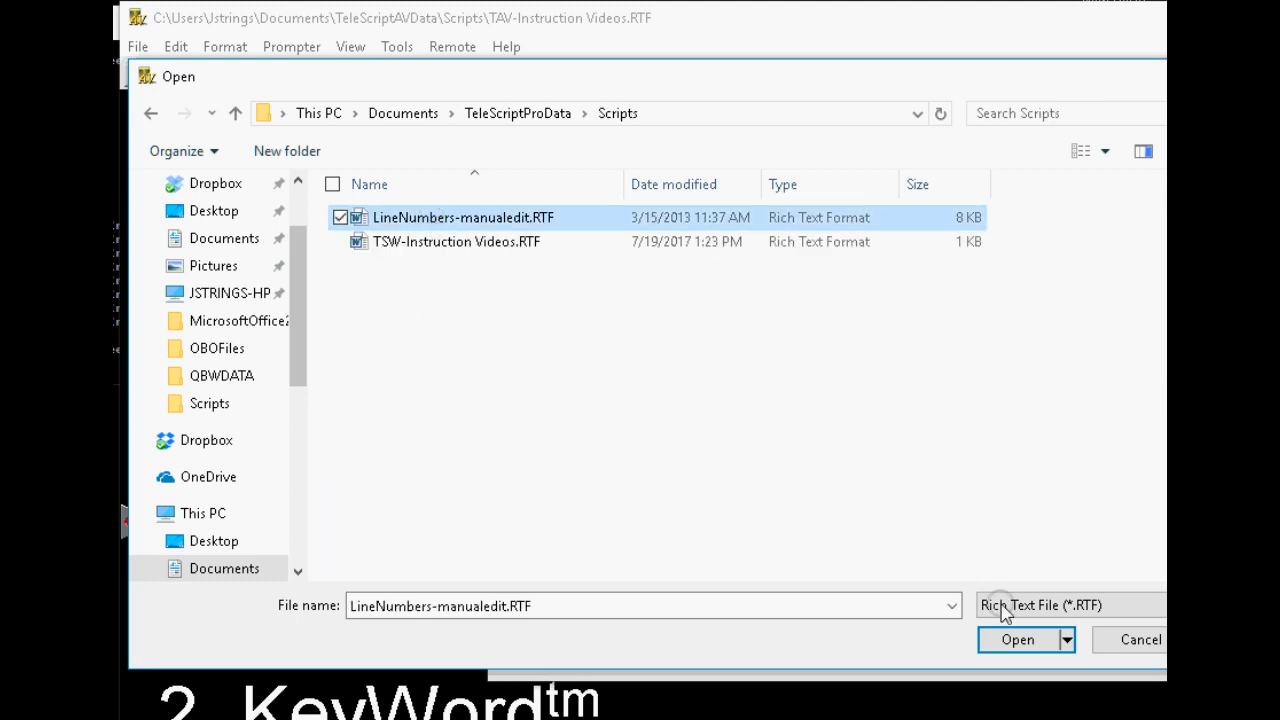
left_click(1020, 642)
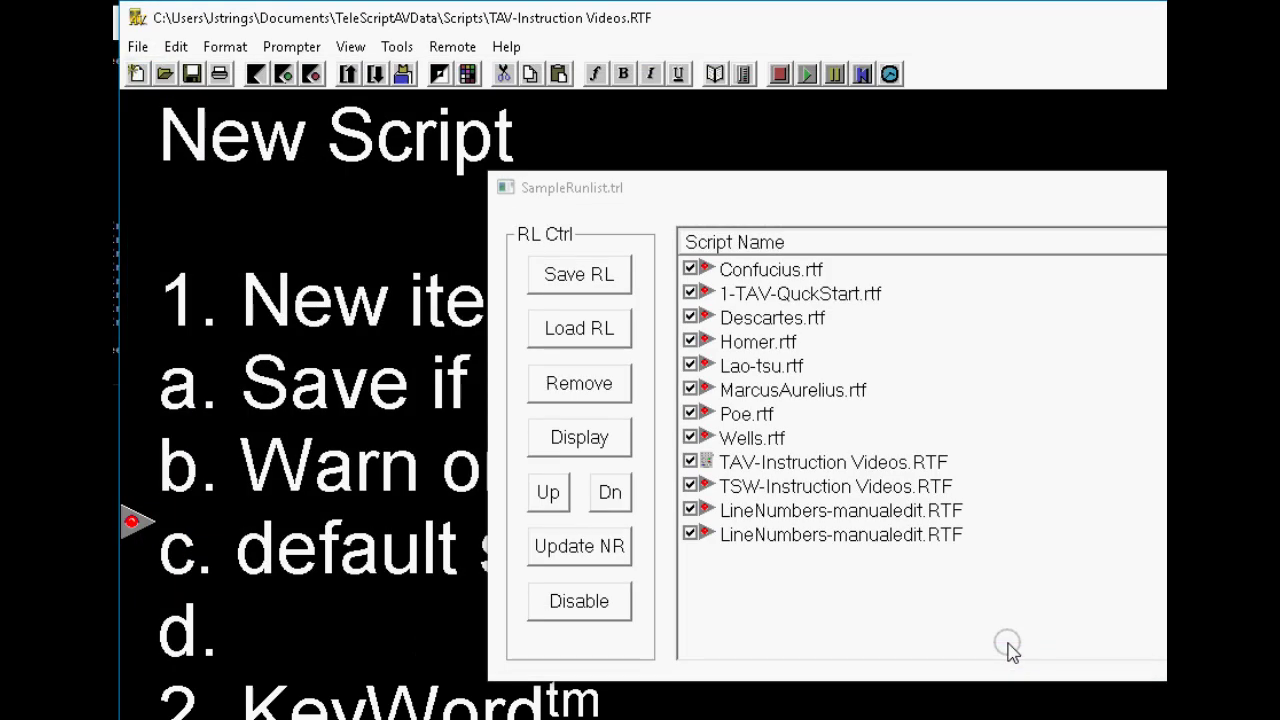
Step: Compare the two LineNumbers-manualedit.RTF entries at the end of the runlist by selecting each in turn
left_click(765, 540)
left_click(760, 512)
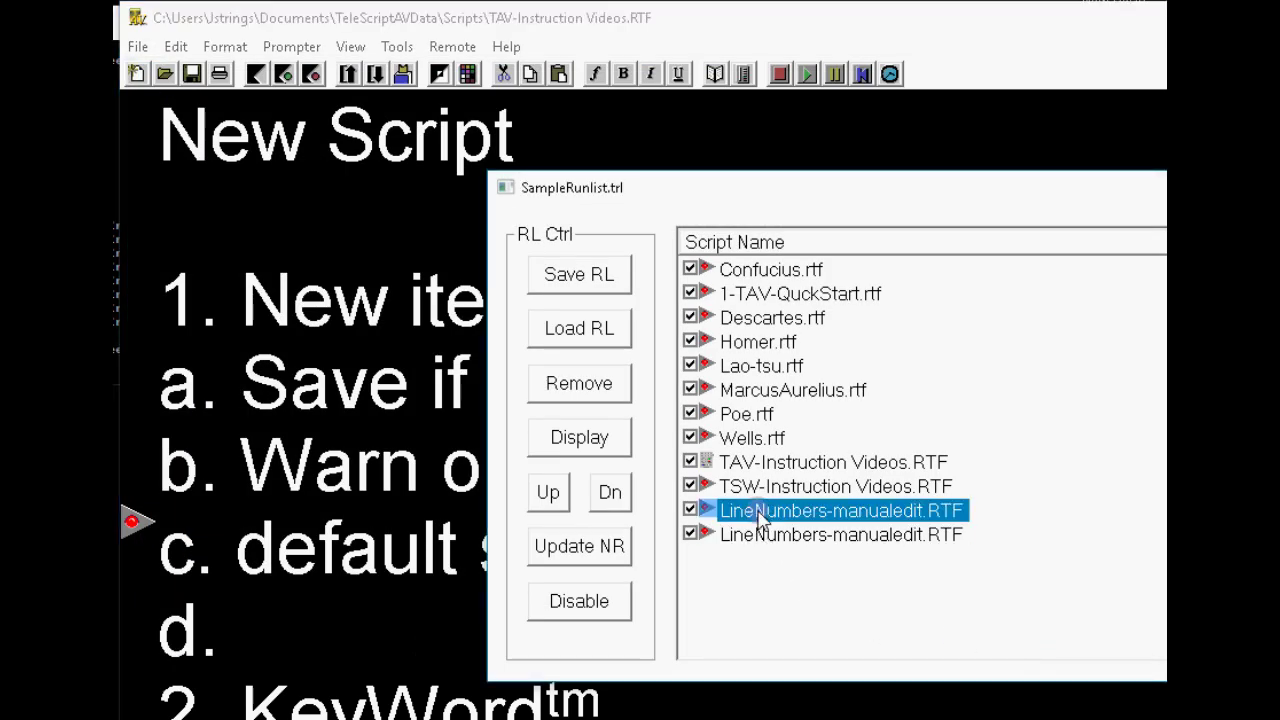
left_click(757, 534)
left_click(760, 512)
left_click(774, 536)
left_click(777, 512)
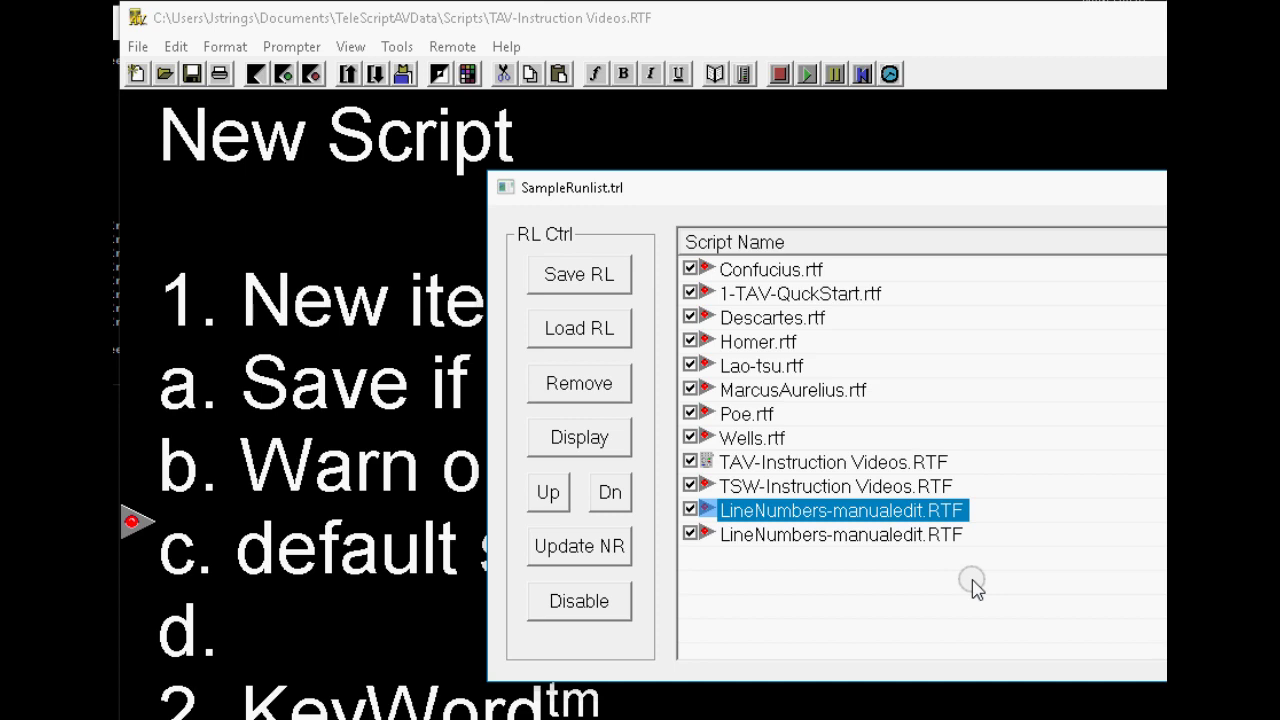
left_click(798, 538)
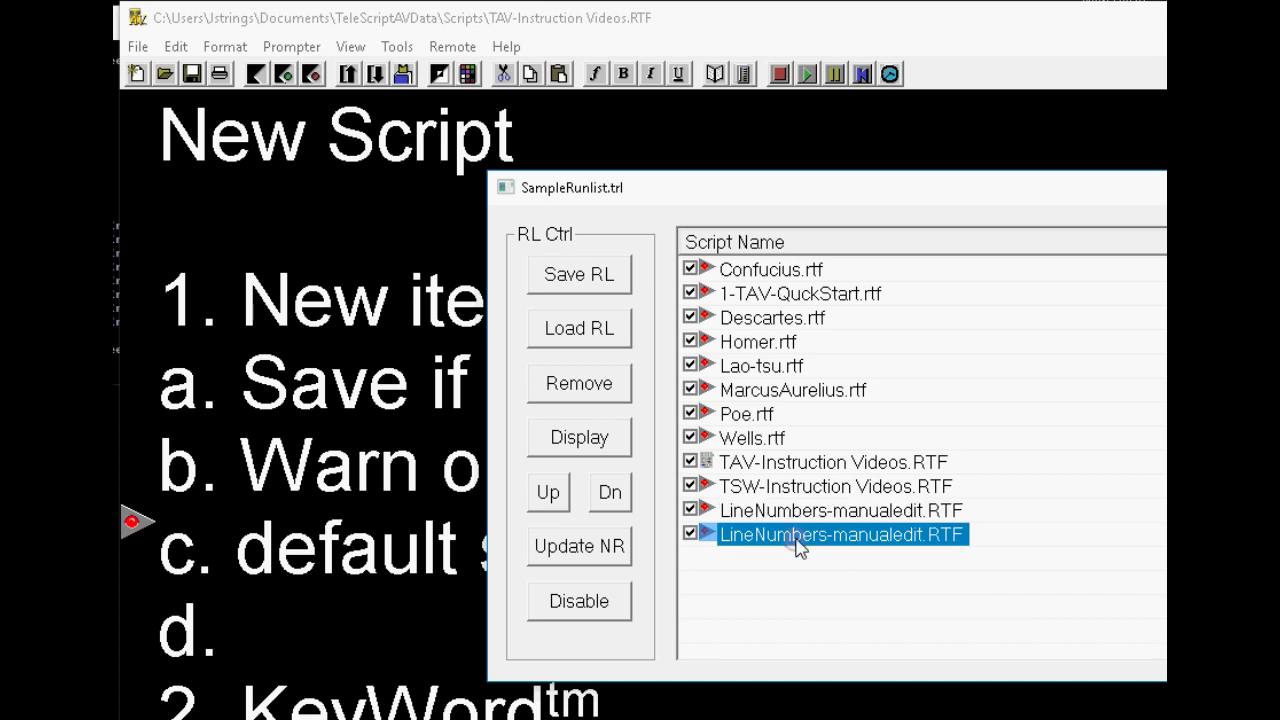
left_click(773, 511)
left_click(770, 538)
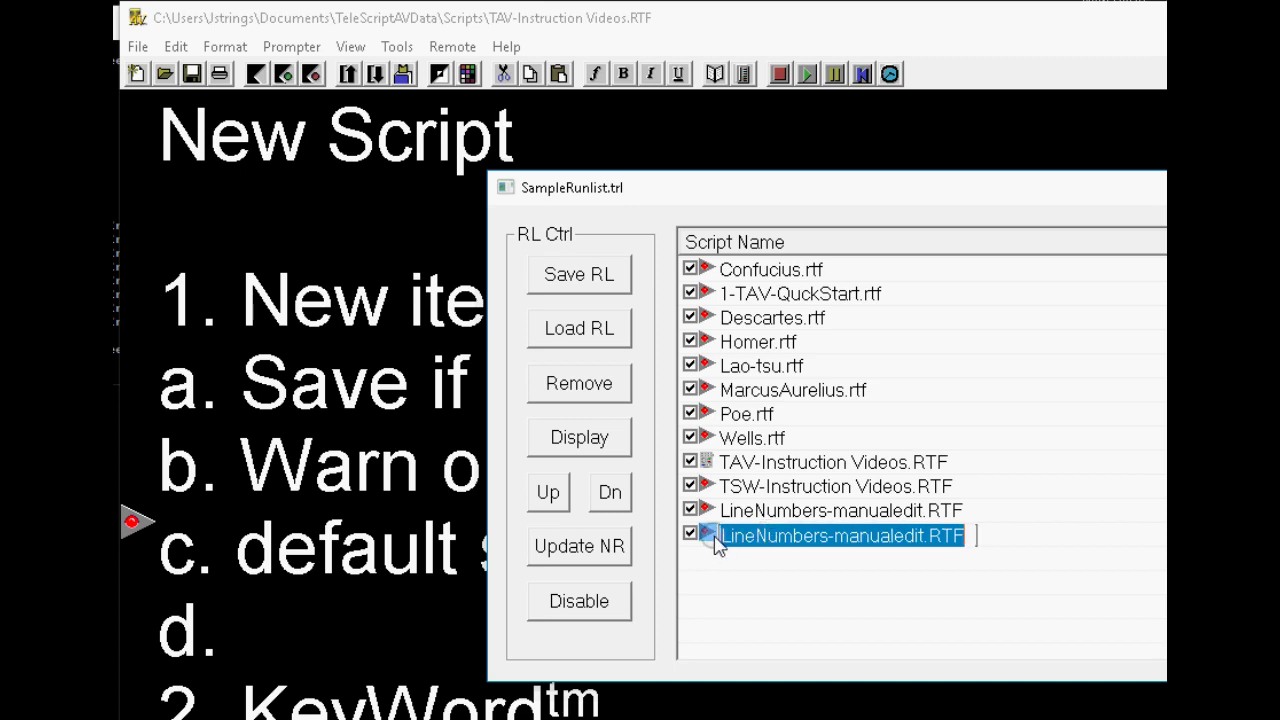
left_click_drag(713, 540, 708, 512)
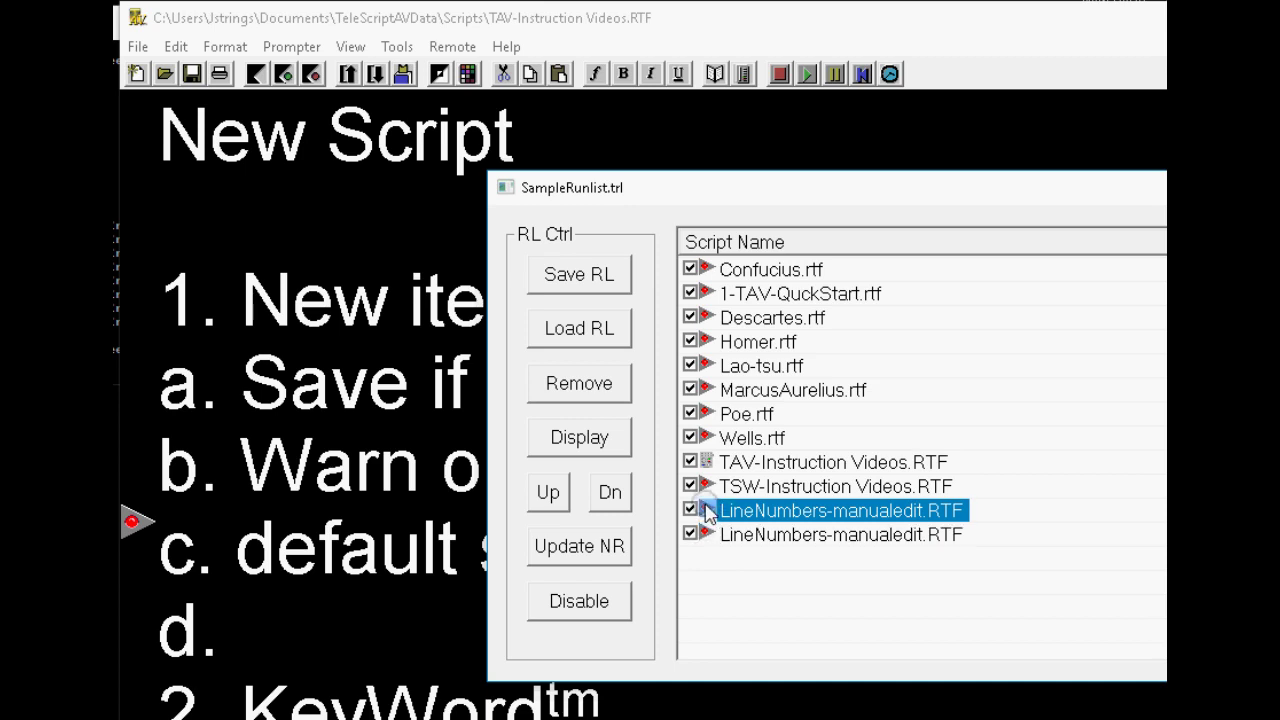
Step: Remove the first of the two LineNumbers-manualedit.RTF entries, select the remaining one, and save the runlist
left_click(576, 386)
left_click(767, 515)
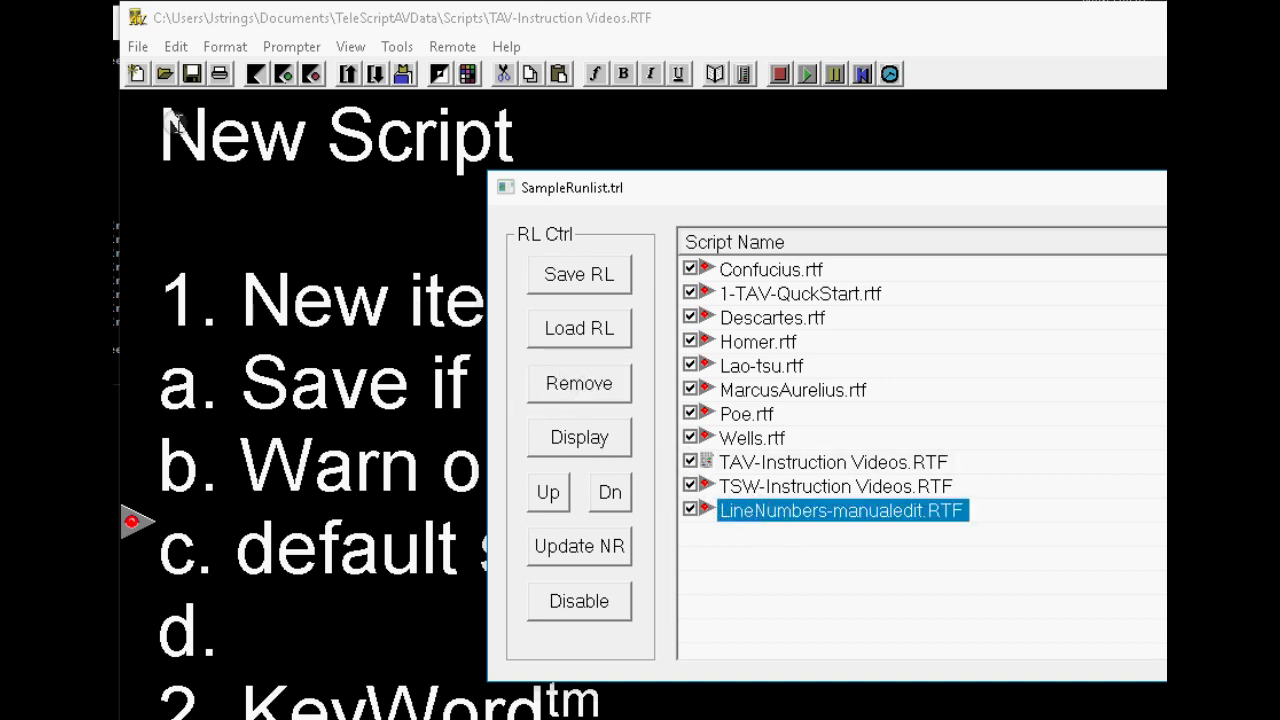
left_click(137, 47)
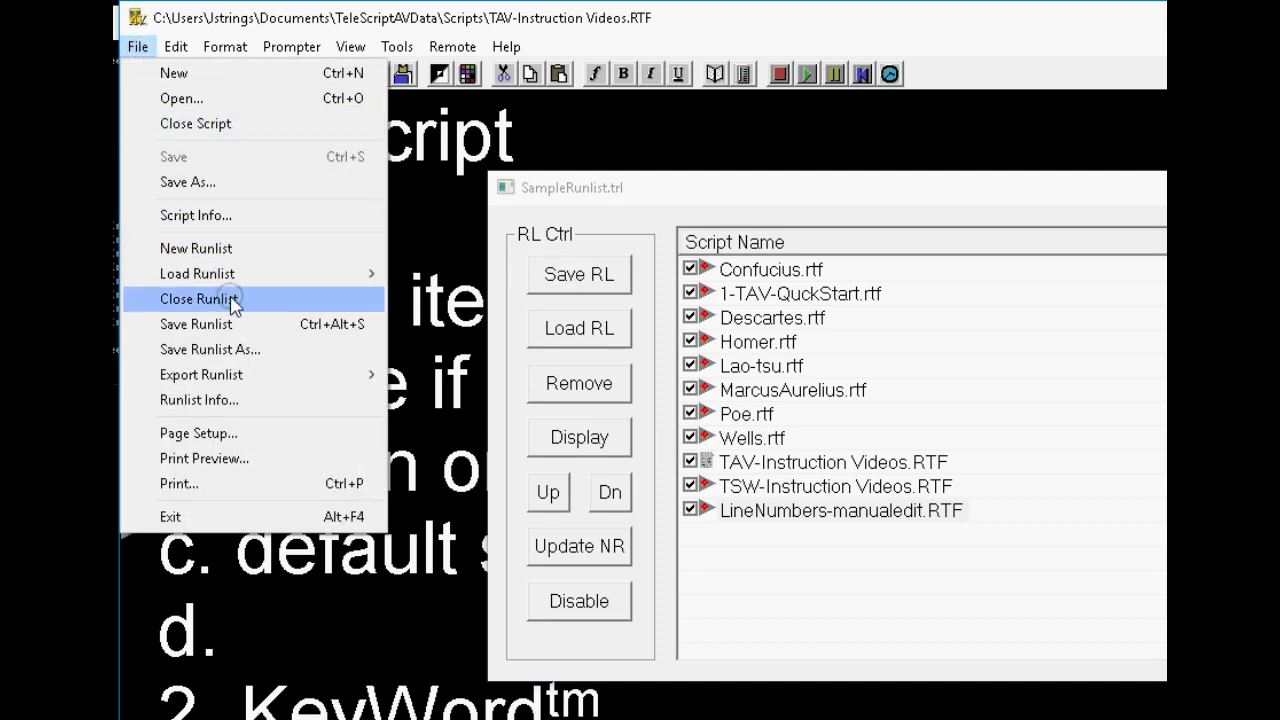
left_click(230, 325)
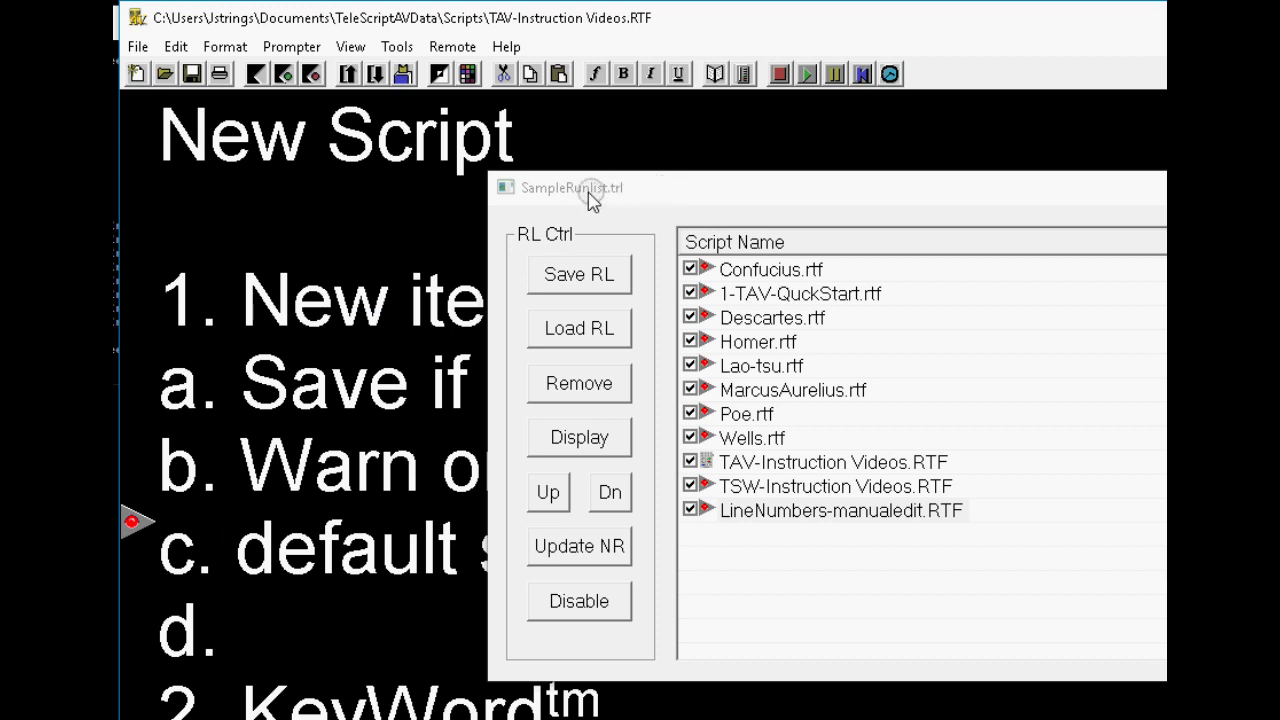
Step: View the runlist information, open SampleRunlist.trl from it in Notepad, and examine the full path of each script
left_click(138, 47)
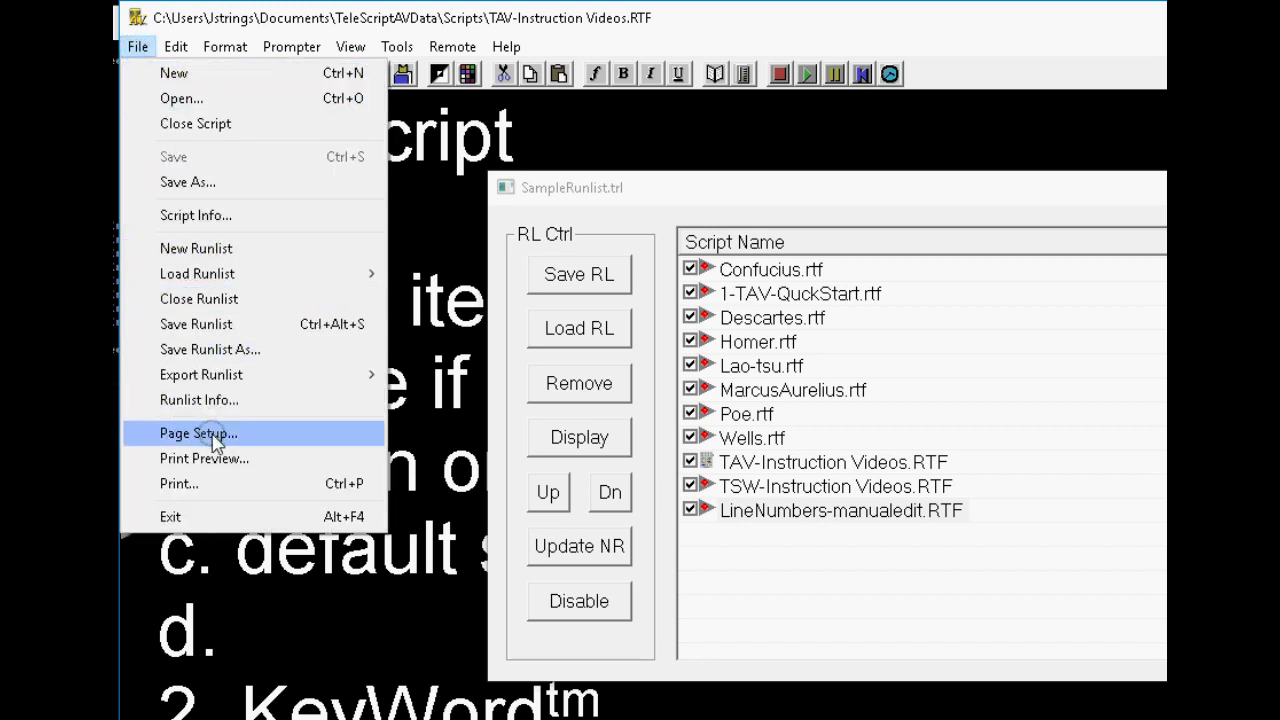
left_click(200, 400)
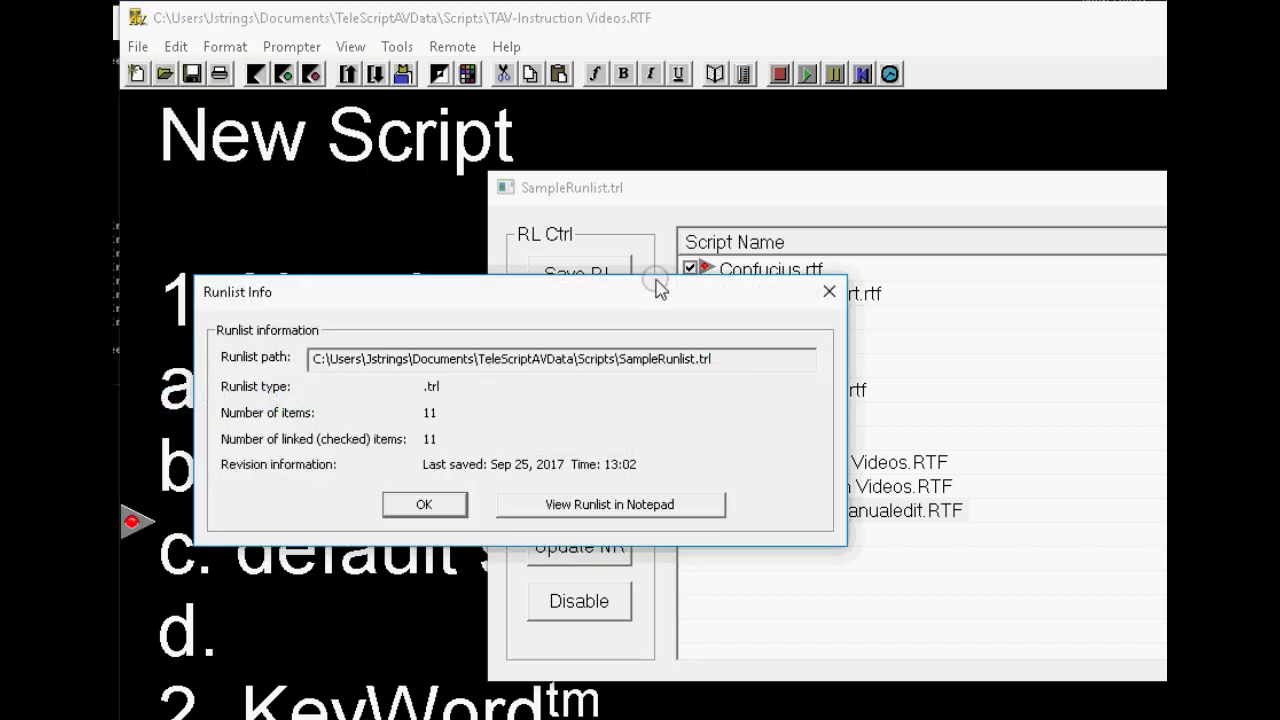
left_click(612, 505)
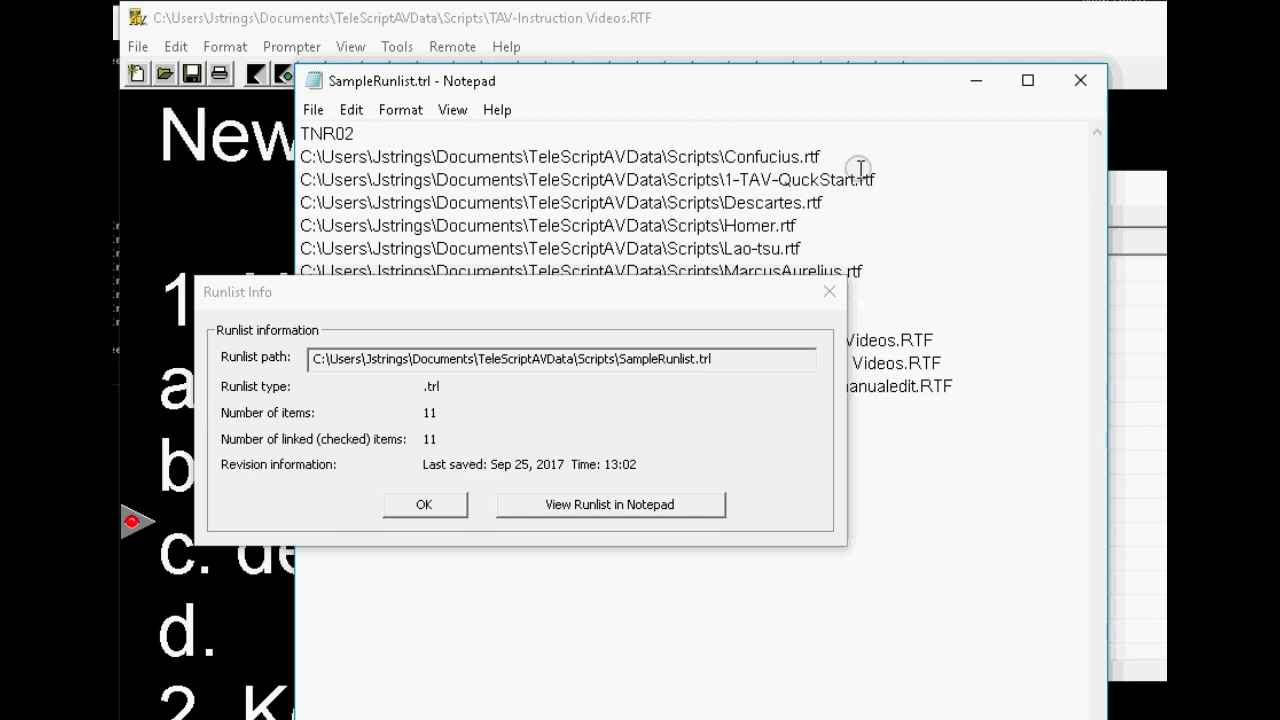
left_click(440, 506)
left_click_drag(1110, 101, 689, 63)
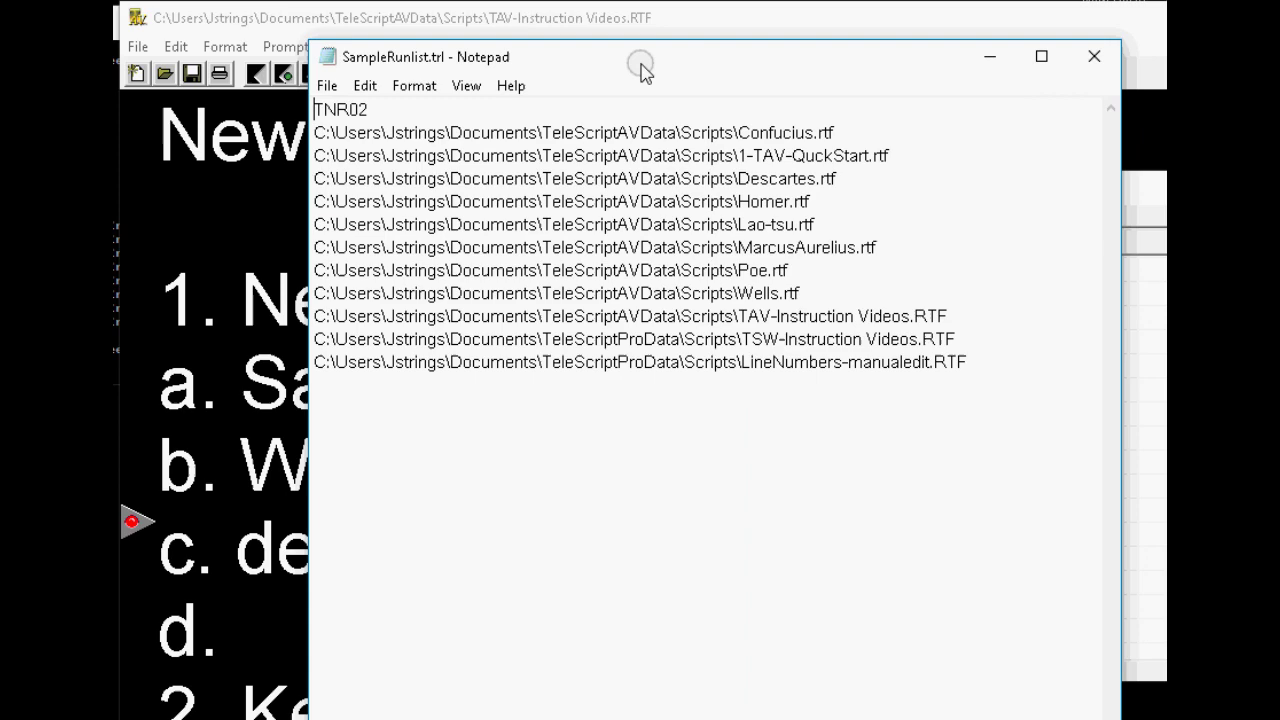
left_click_drag(644, 68, 688, 94)
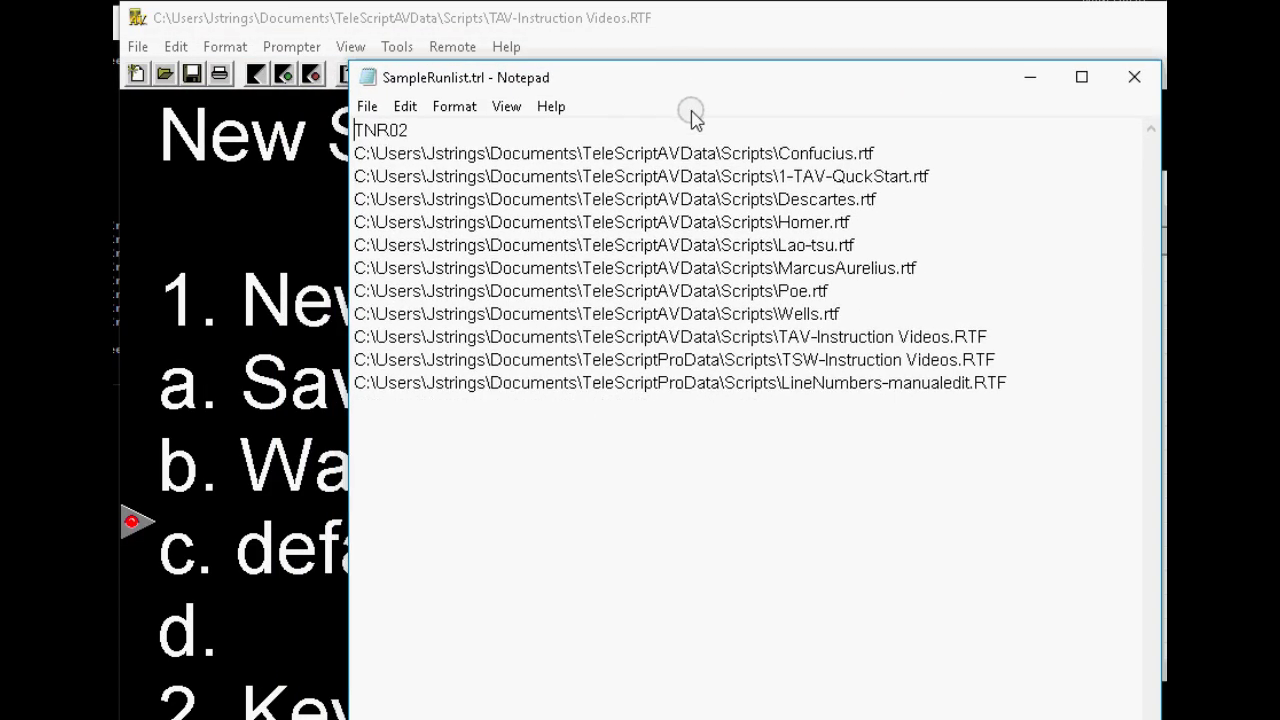
left_click(638, 337)
Step: Review the runlist information once more, inspect the script paths in the other SampleRunlist.trl Notepad window, and close both
left_click(132, 46)
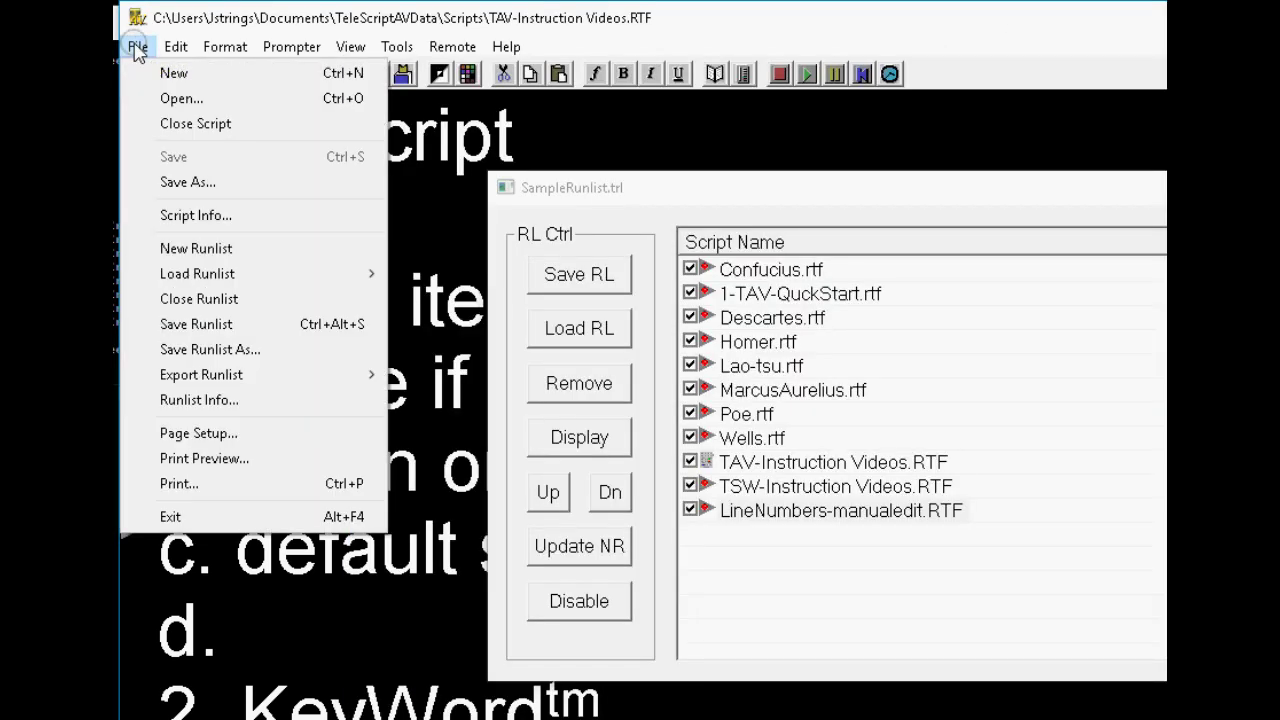
left_click(182, 401)
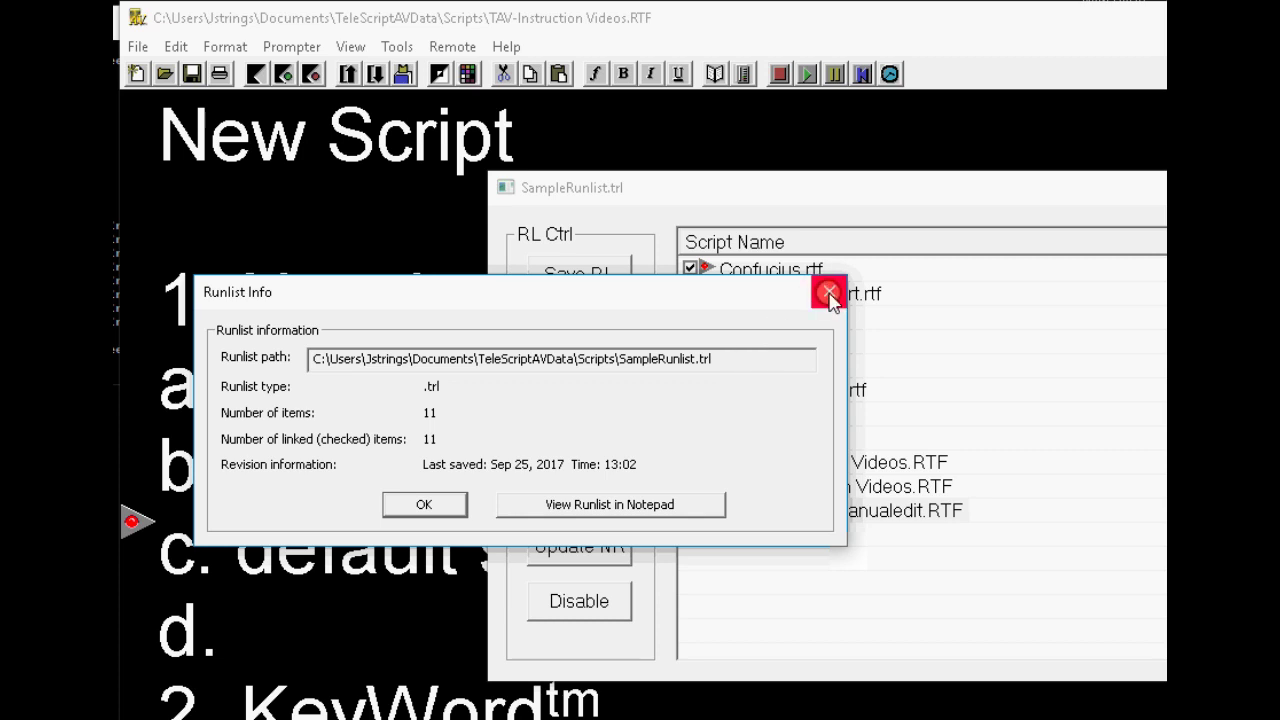
left_click(424, 504)
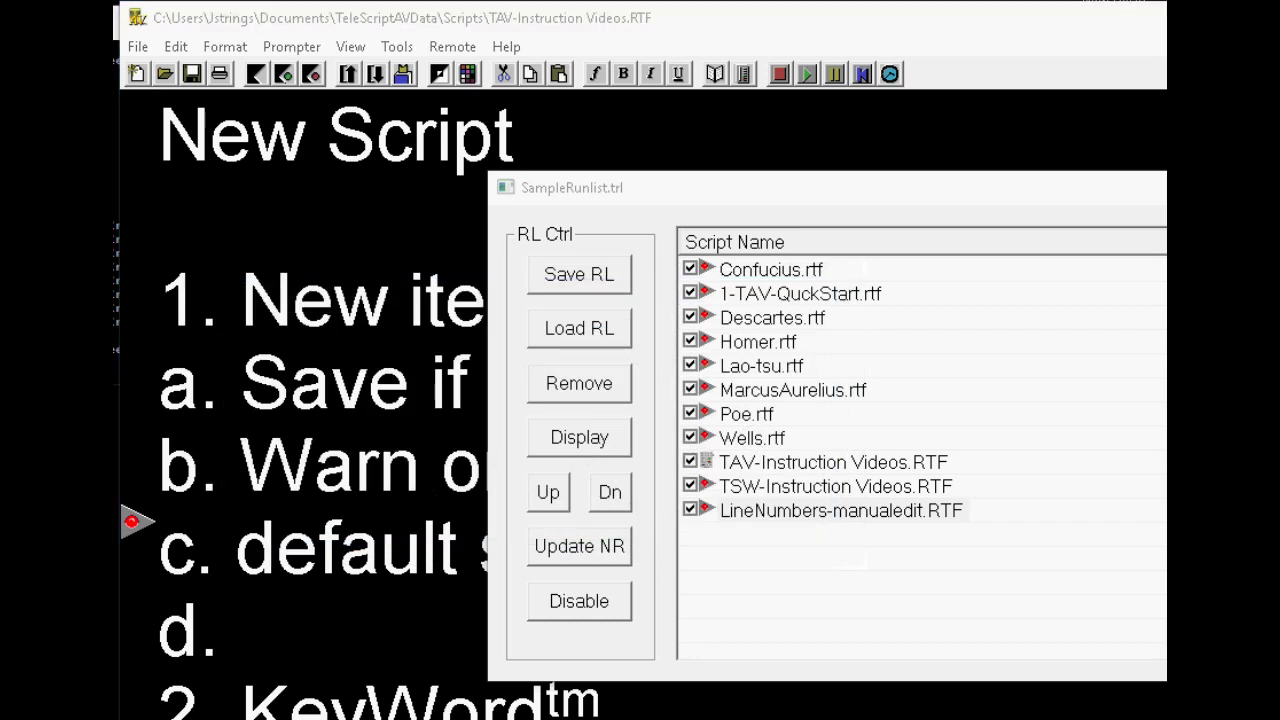
left_click_drag(509, 40, 492, 64)
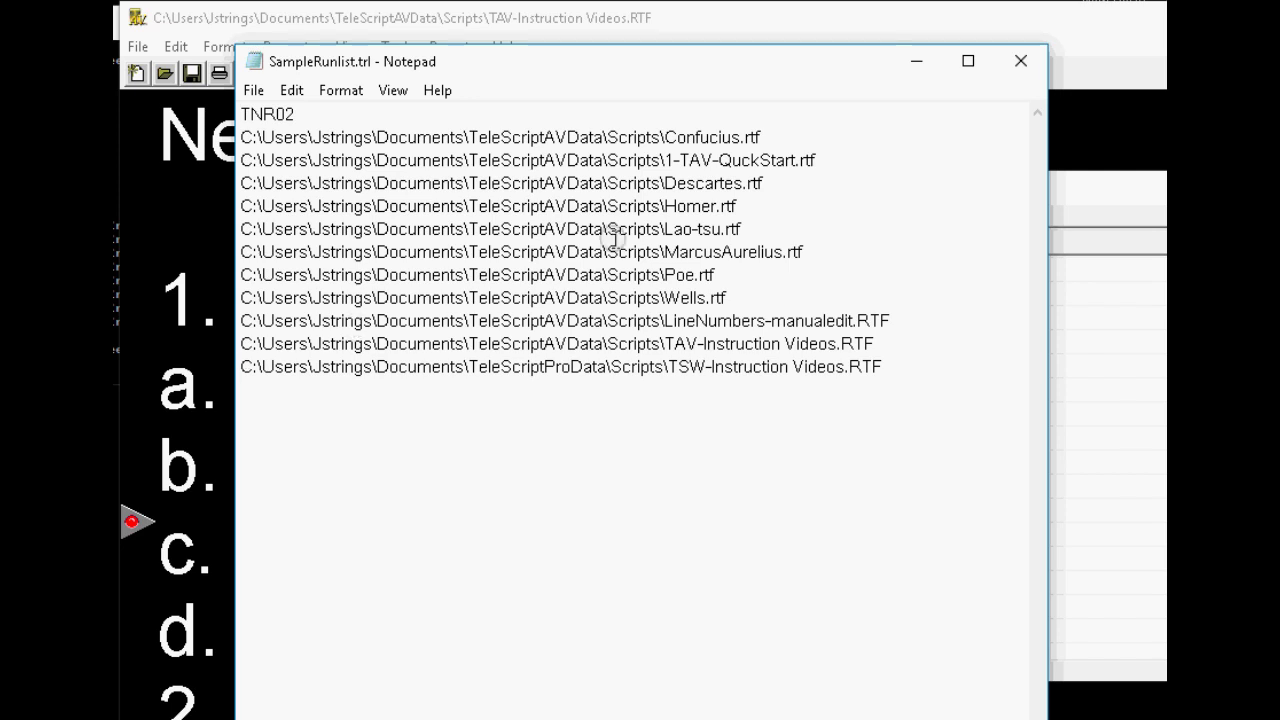
left_click(1018, 64)
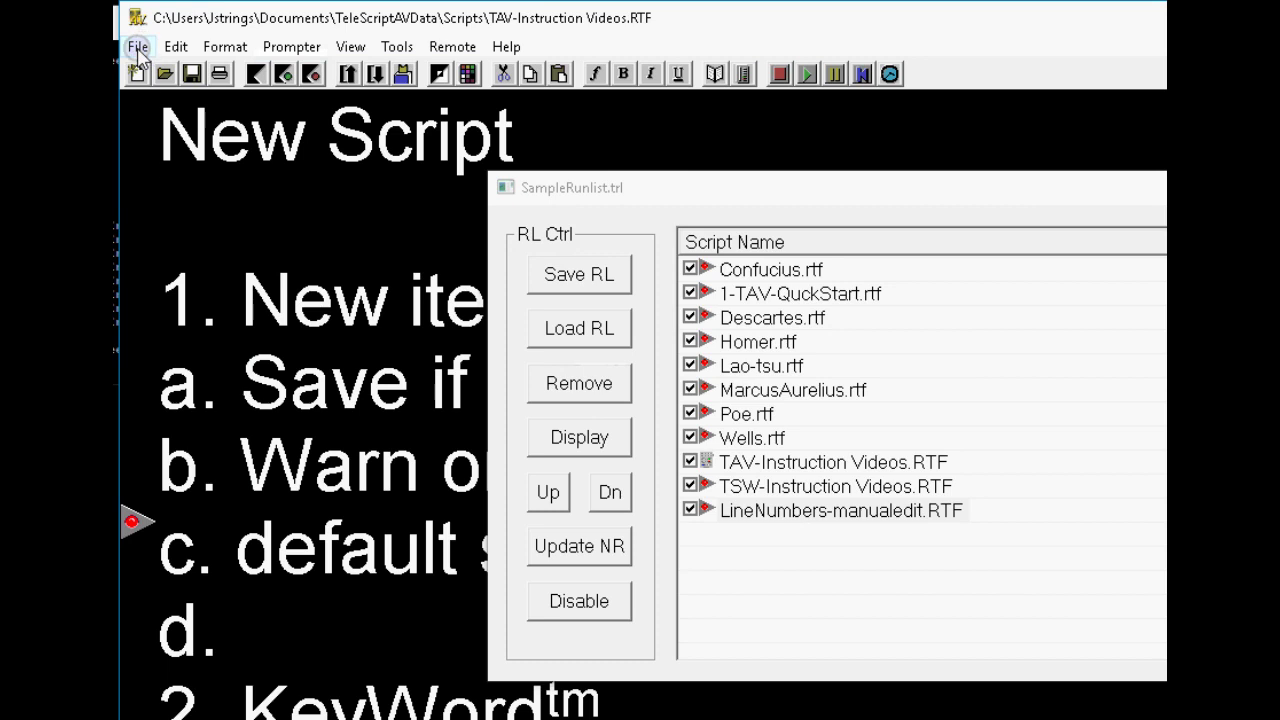
Step: Review the miscellaneous preferences for the runlist and for including complete script paths on export, and accept them
left_click(400, 50)
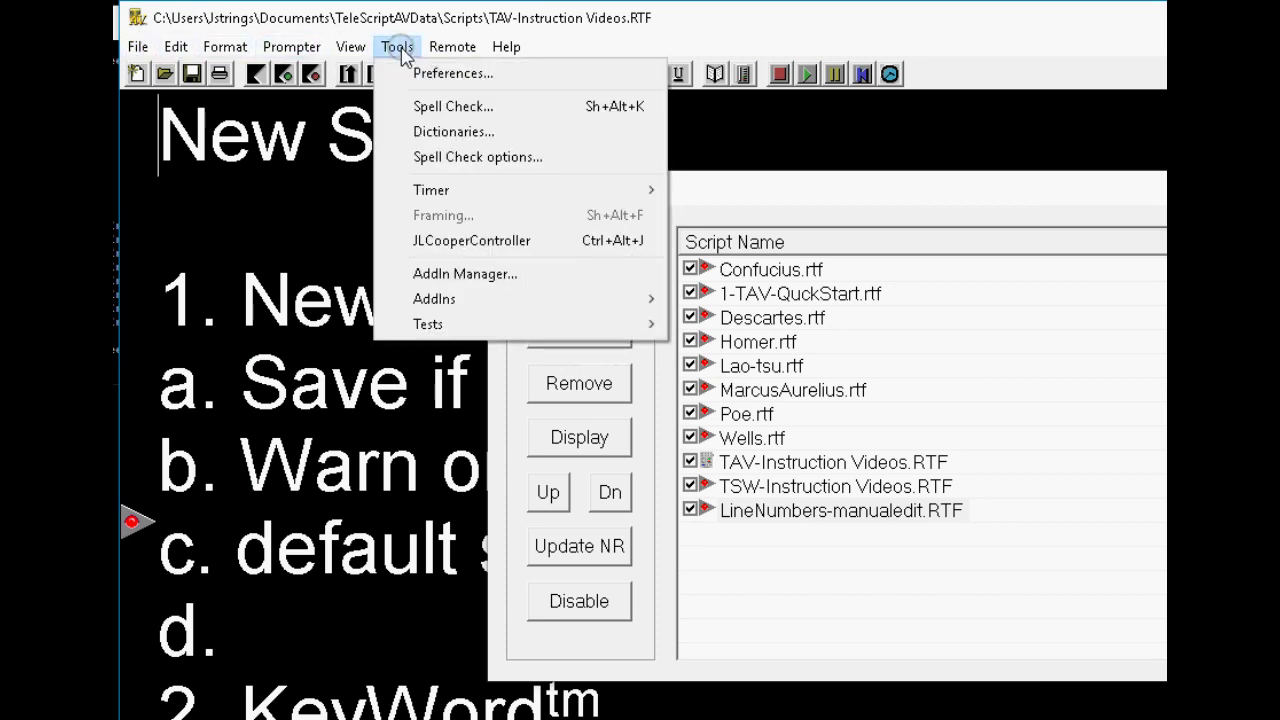
left_click(455, 74)
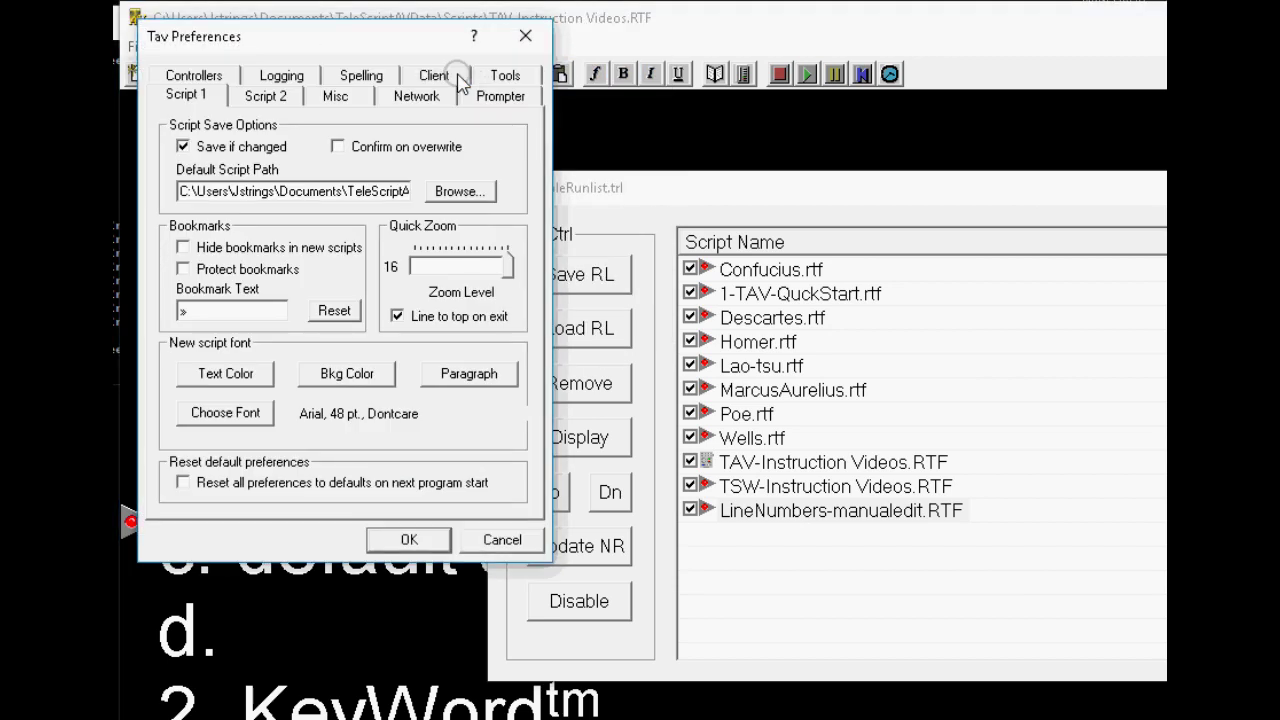
left_click(338, 98)
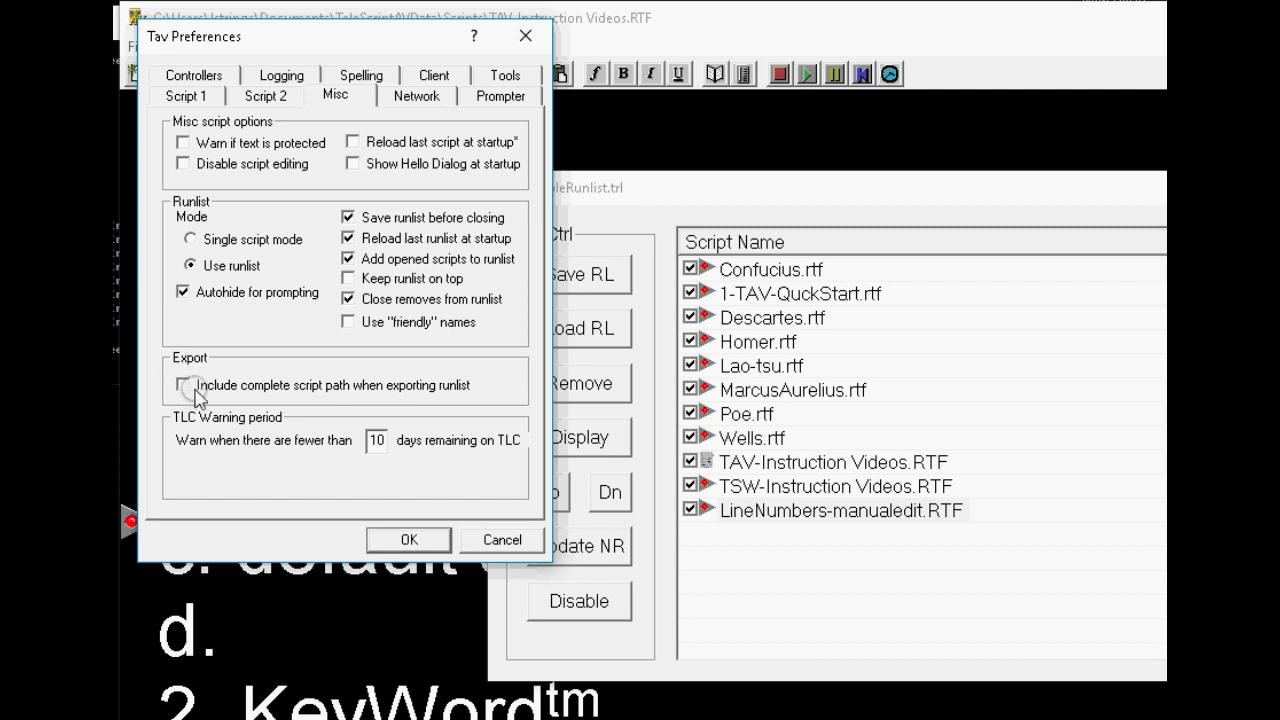
left_click(405, 539)
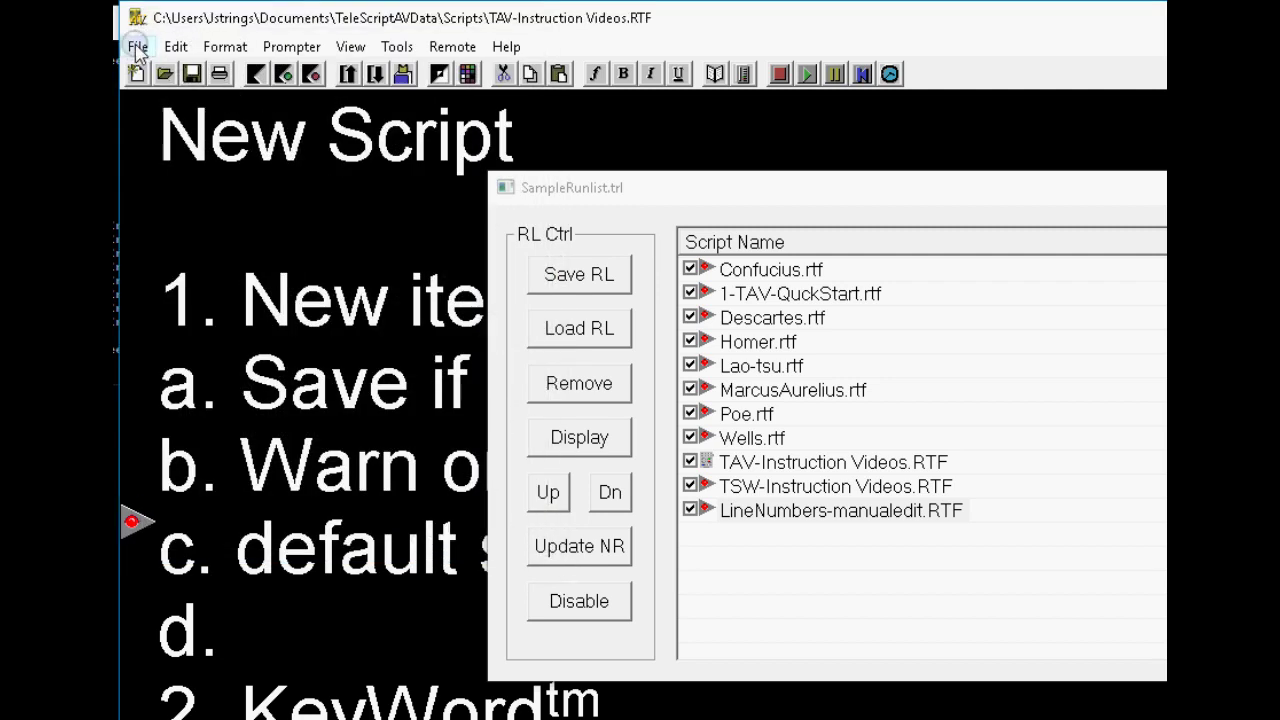
Step: Export the runlist and copies of its scripts to a new Desktop folder named Export, saving it as SampleRunlist.trl
left_click(138, 47)
mouse_move(215, 375)
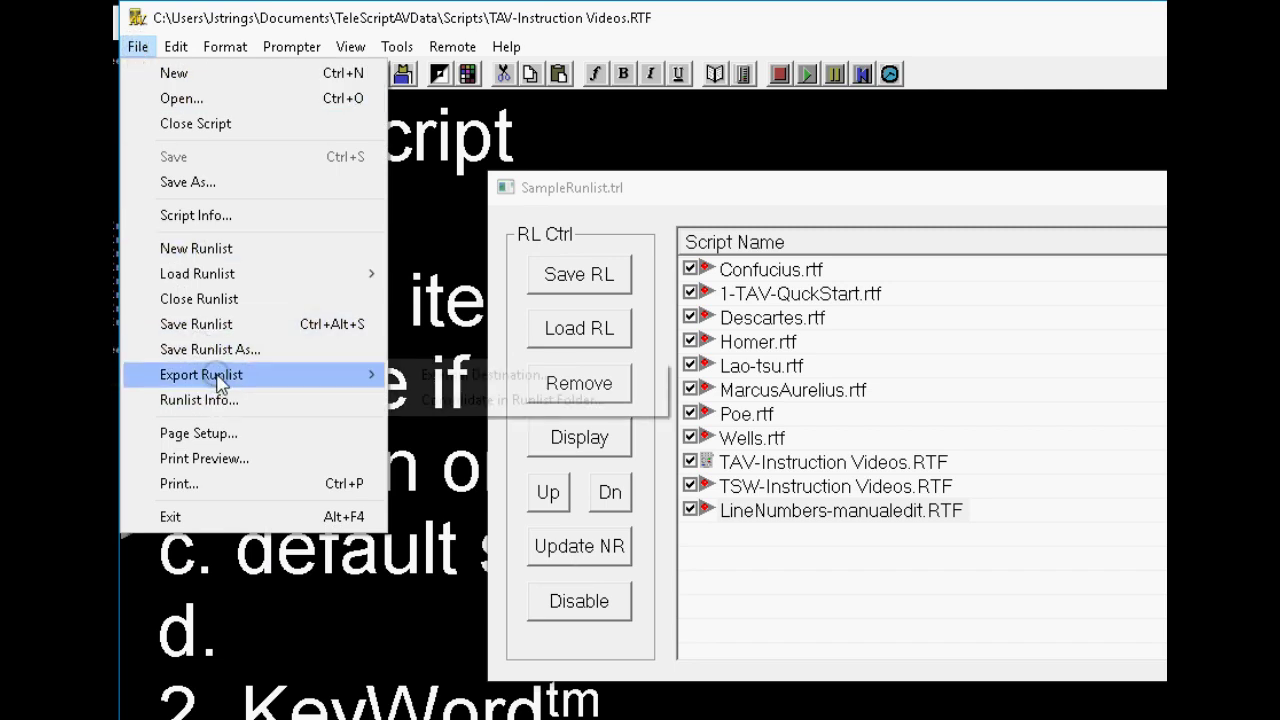
left_click(509, 378)
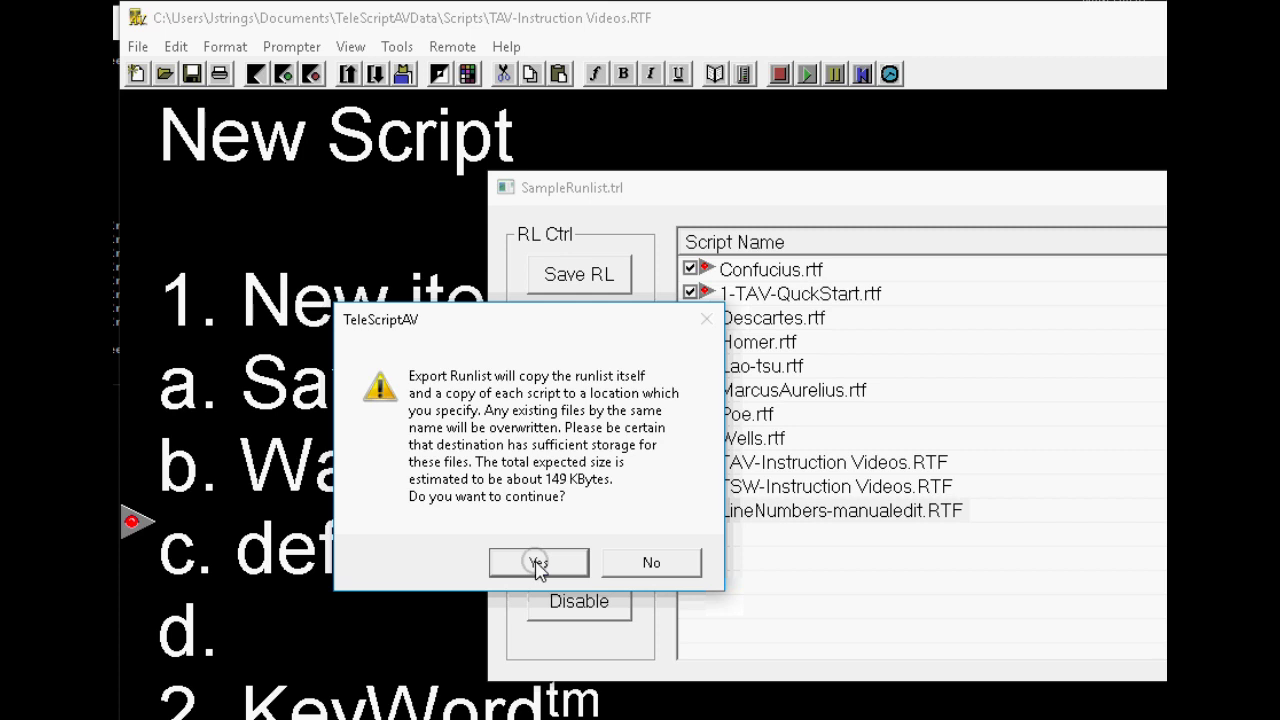
left_click(537, 563)
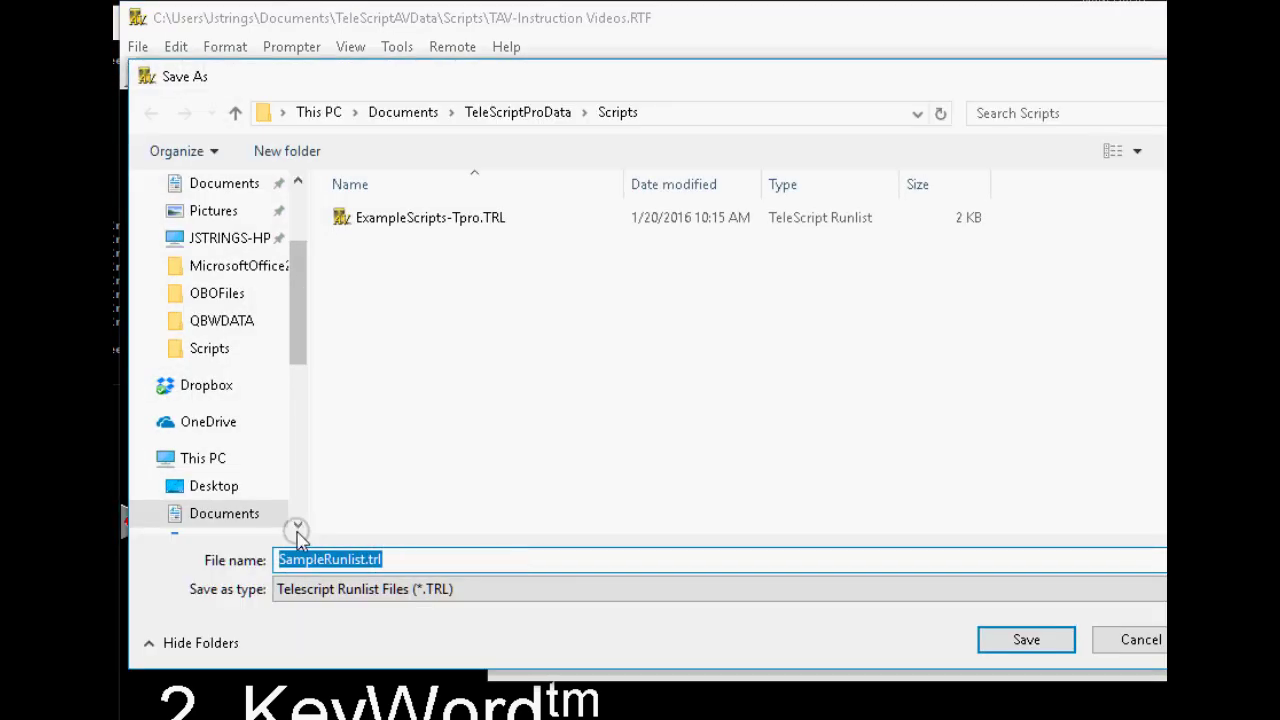
left_click(216, 488)
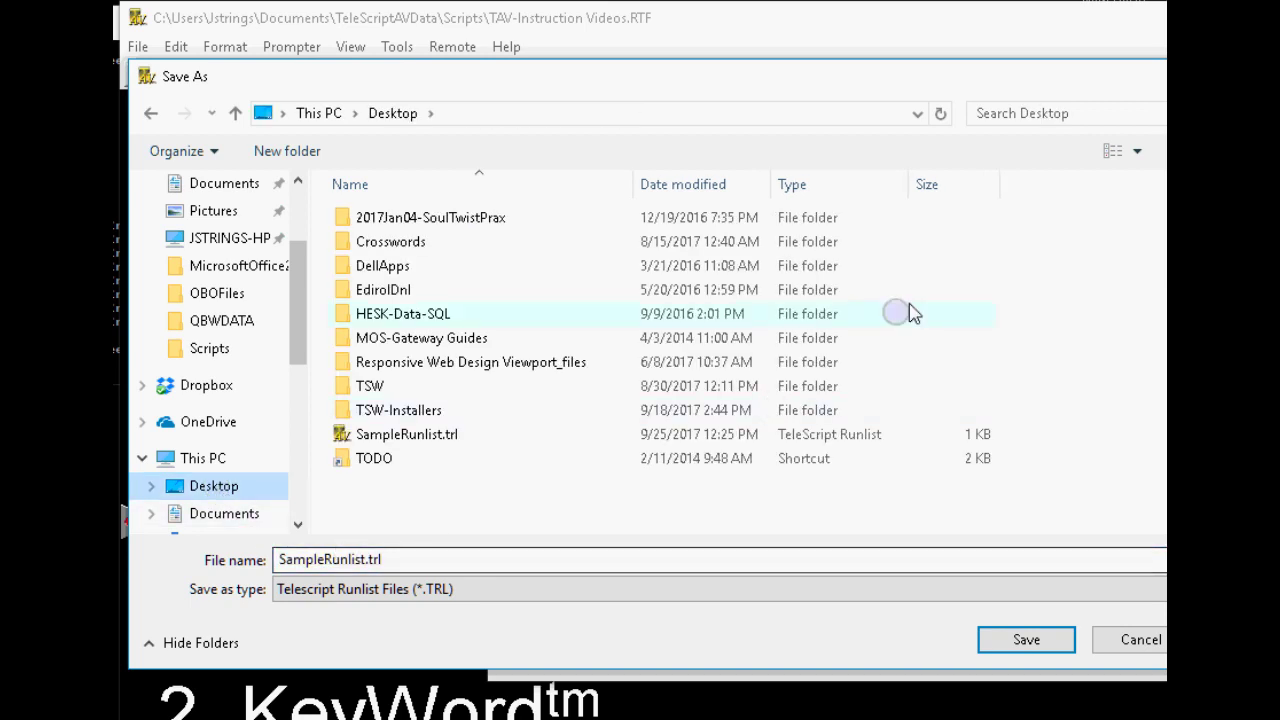
left_click(286, 158)
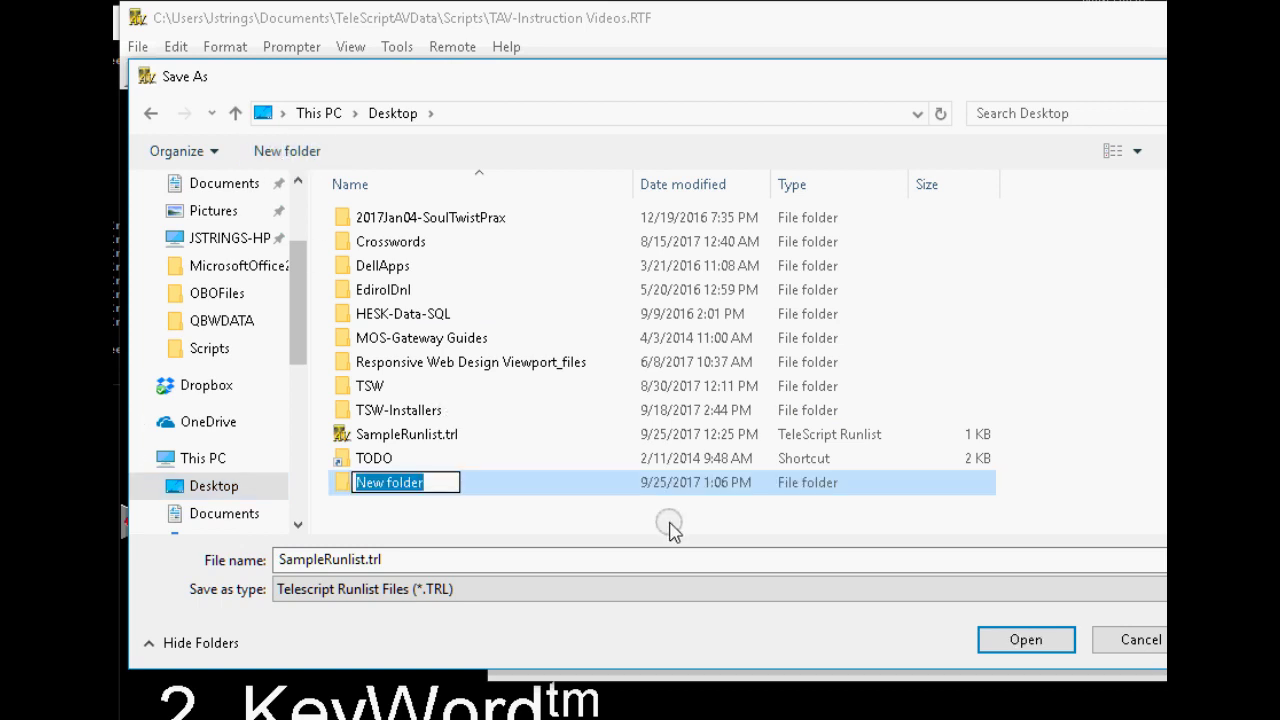
type("Export")
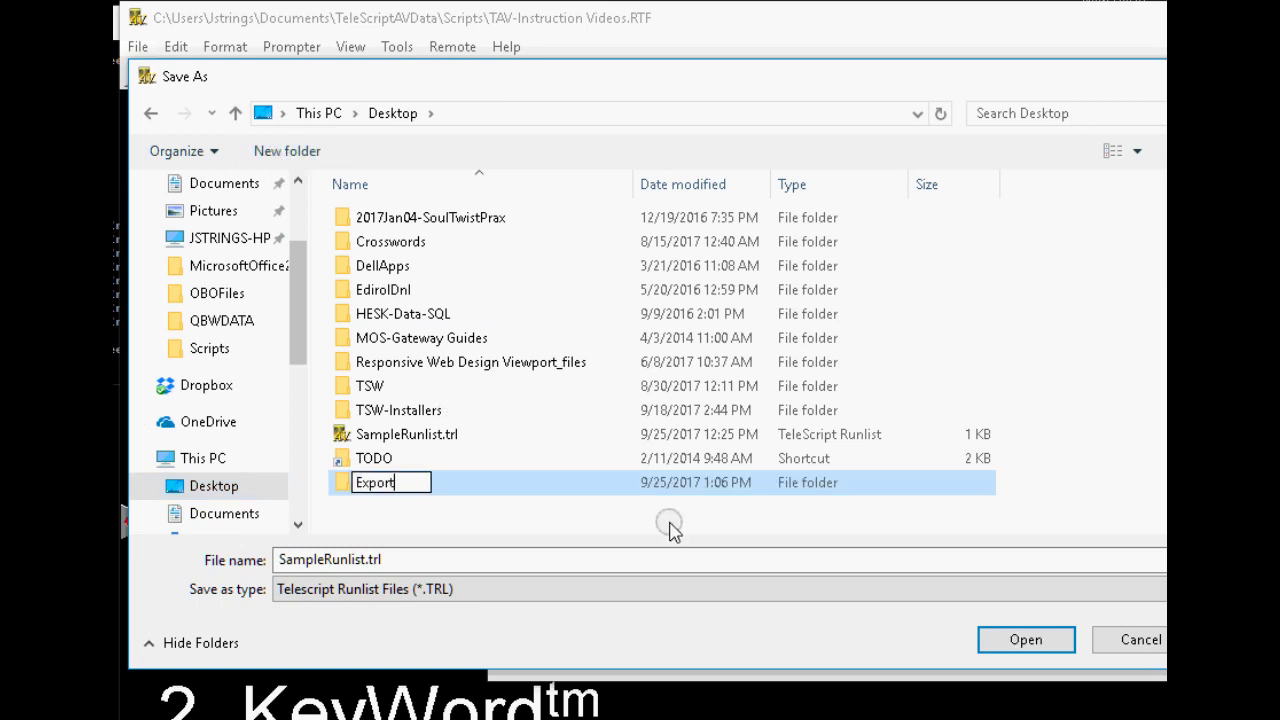
key("Return")
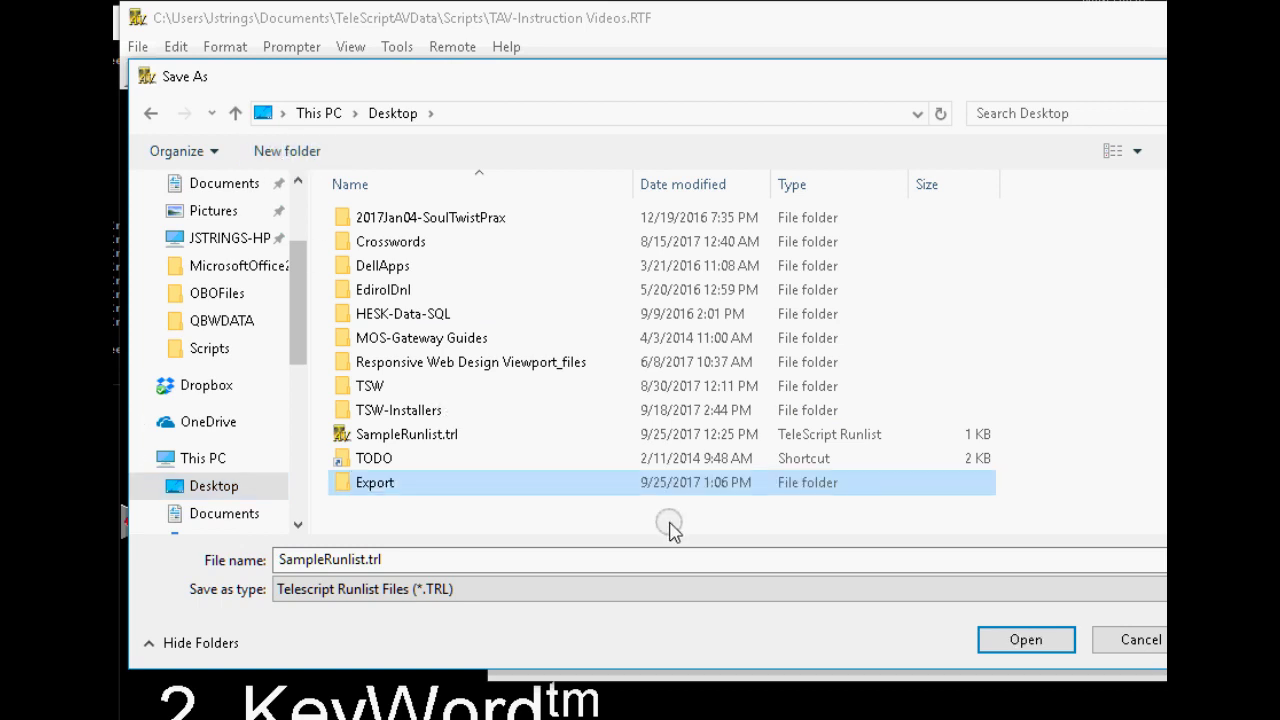
double_click(340, 485)
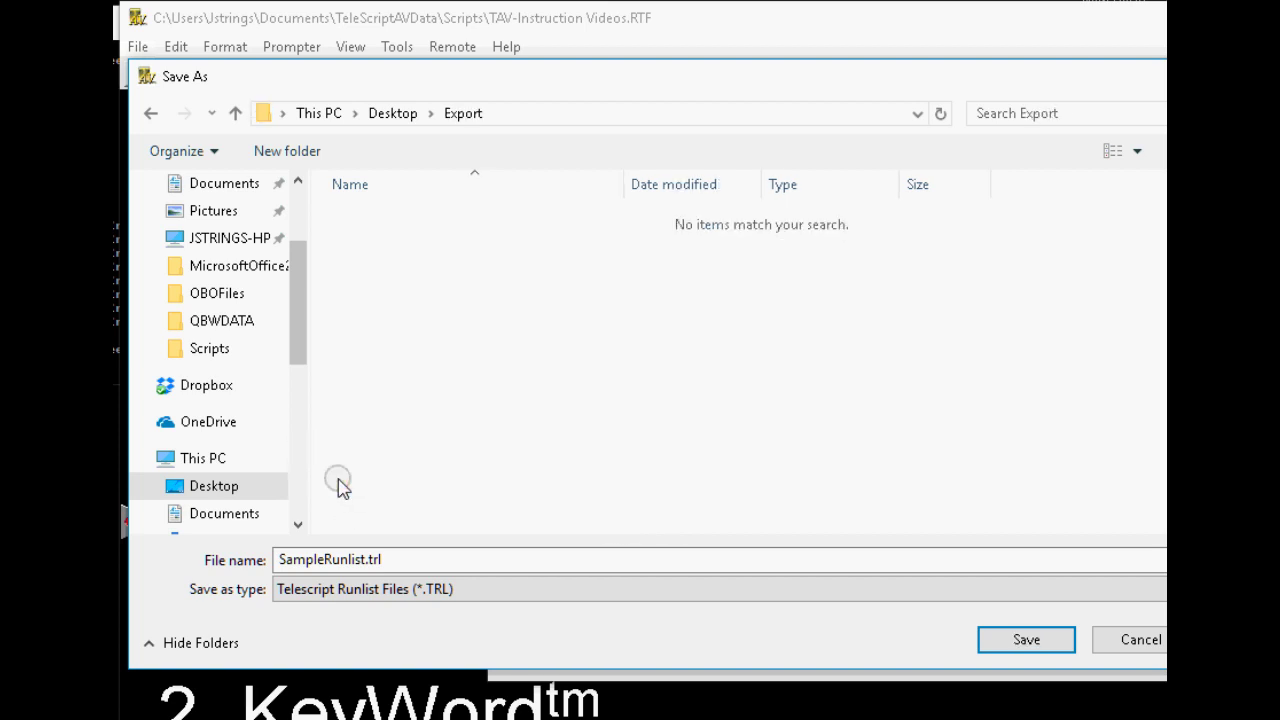
left_click(1026, 639)
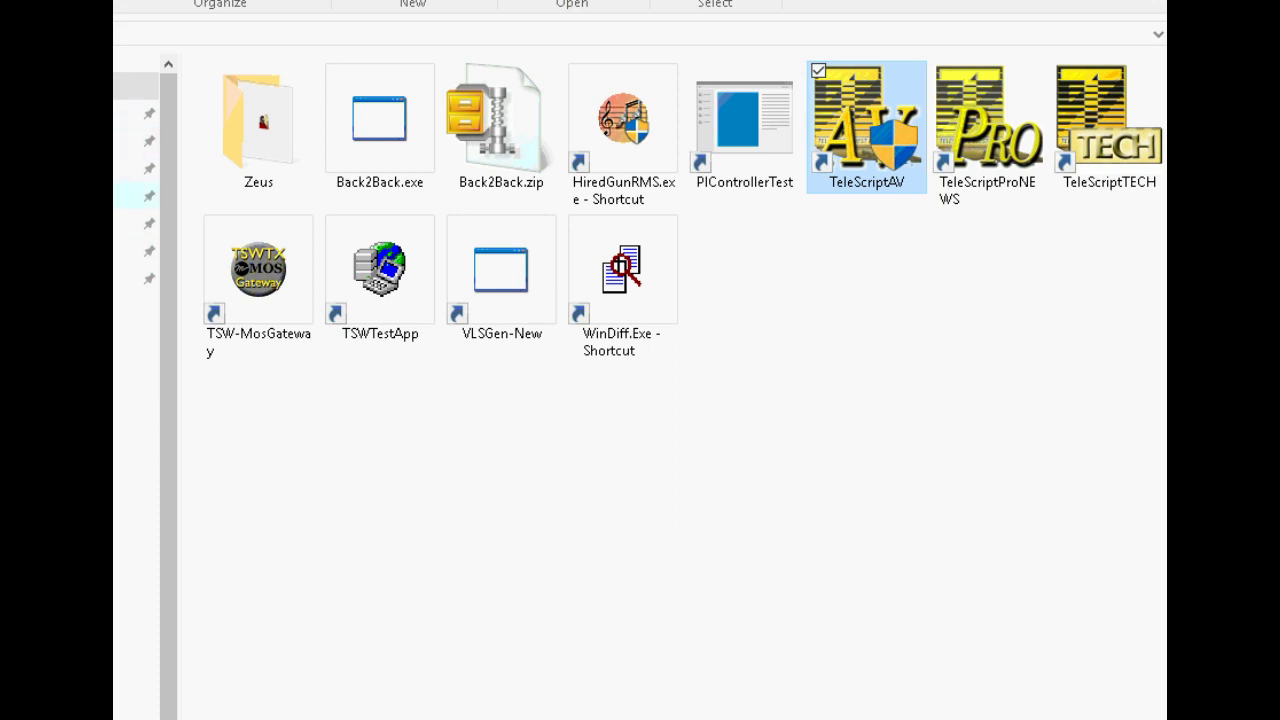
Step: Switch to File Explorer, go to the Export folder on the Desktop, and open the exported SampleRunlist.trl in Notepad
left_click(136, 196)
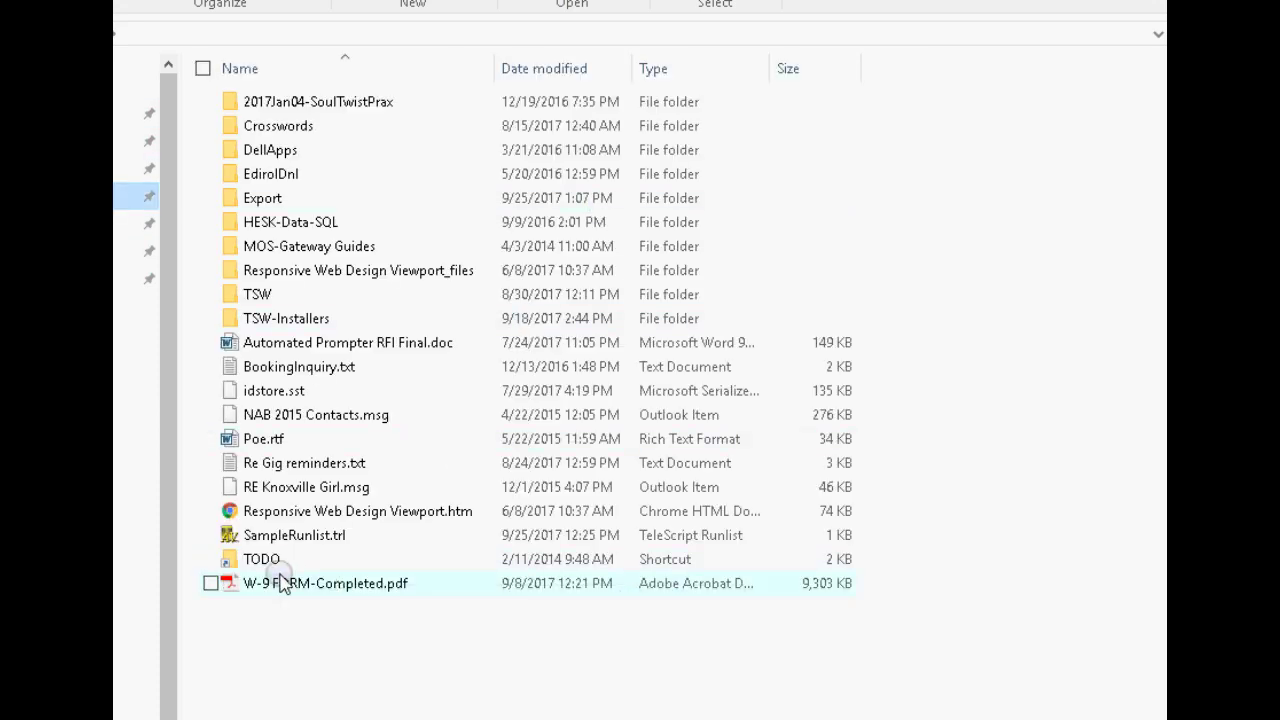
double_click(294, 198)
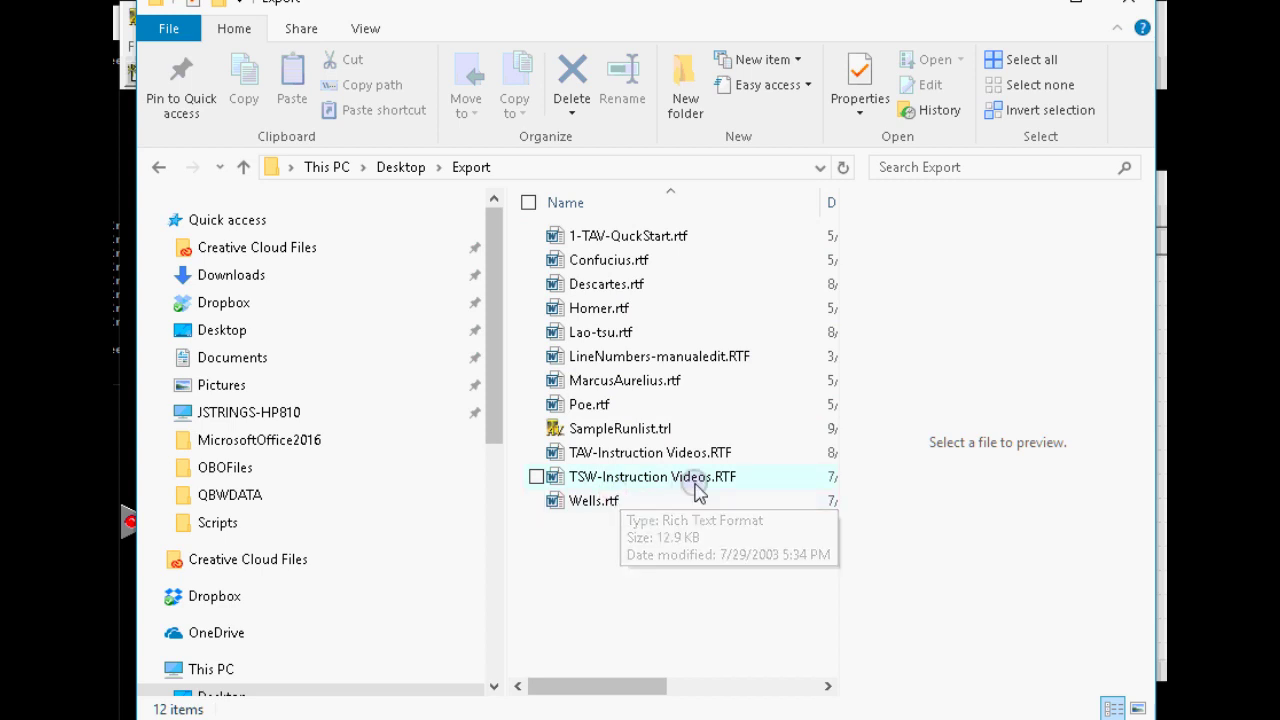
left_click(605, 432)
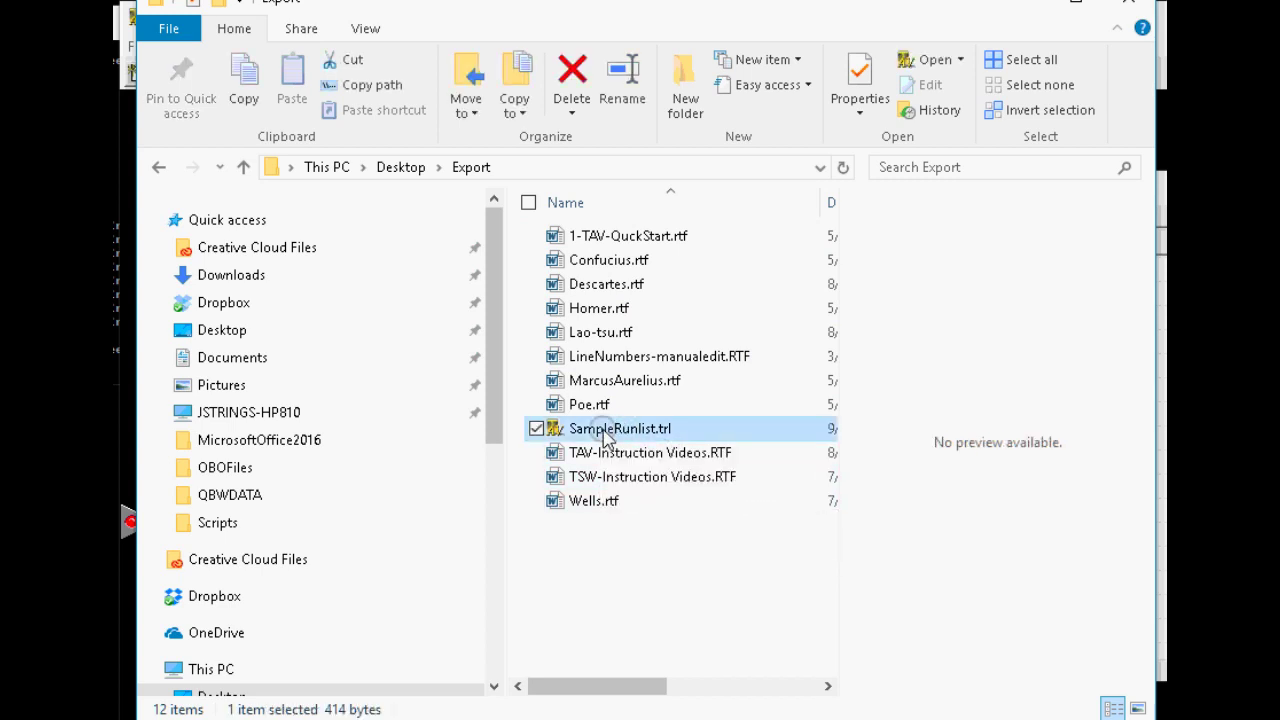
right_click(604, 432)
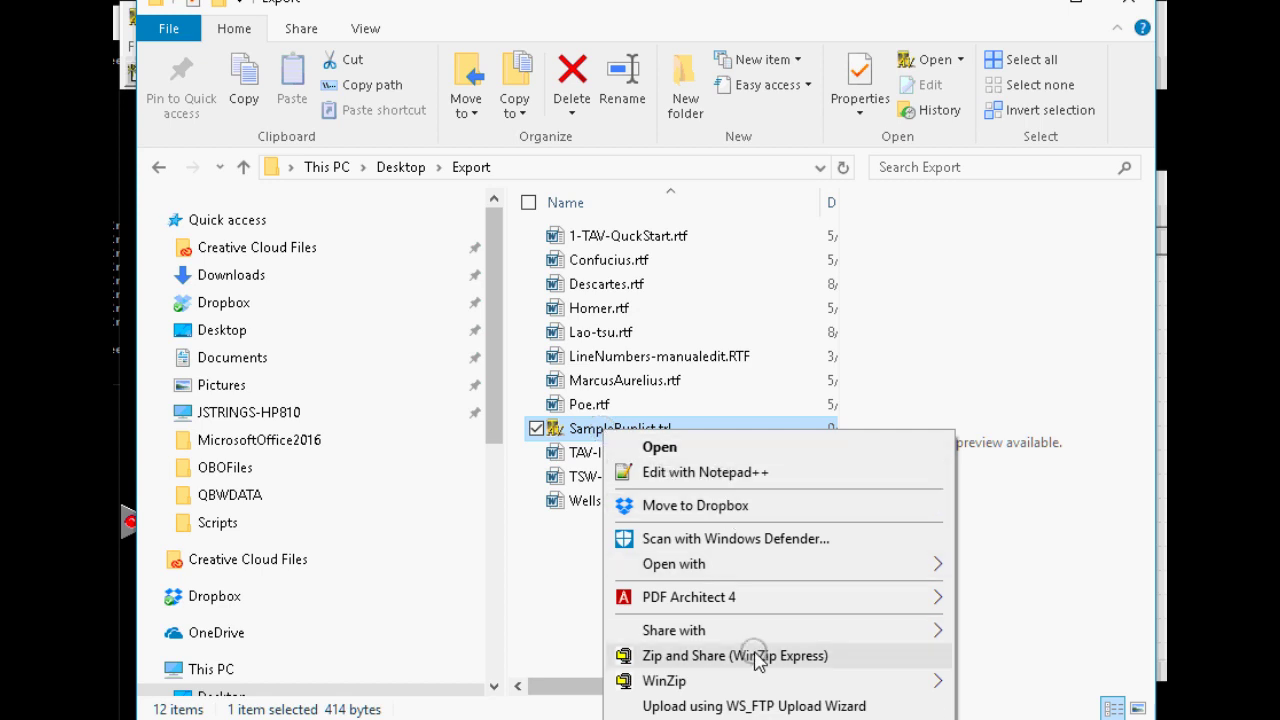
mouse_move(757, 716)
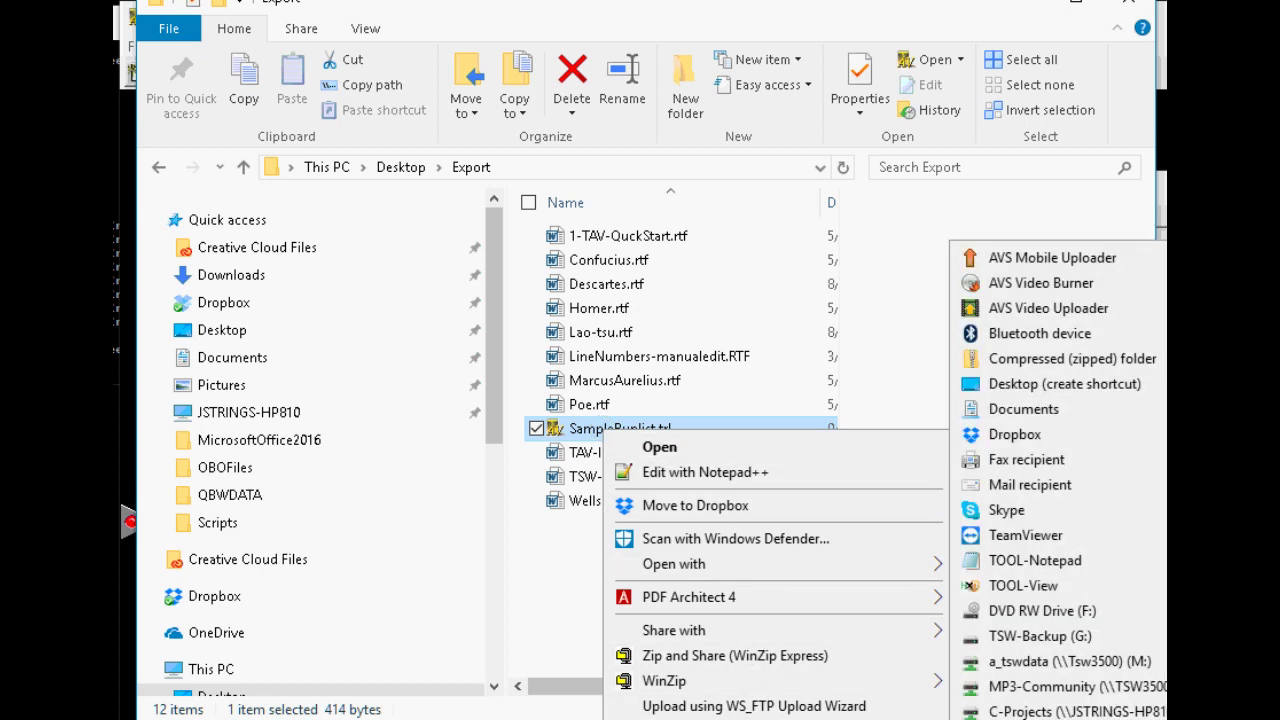
left_click(1050, 561)
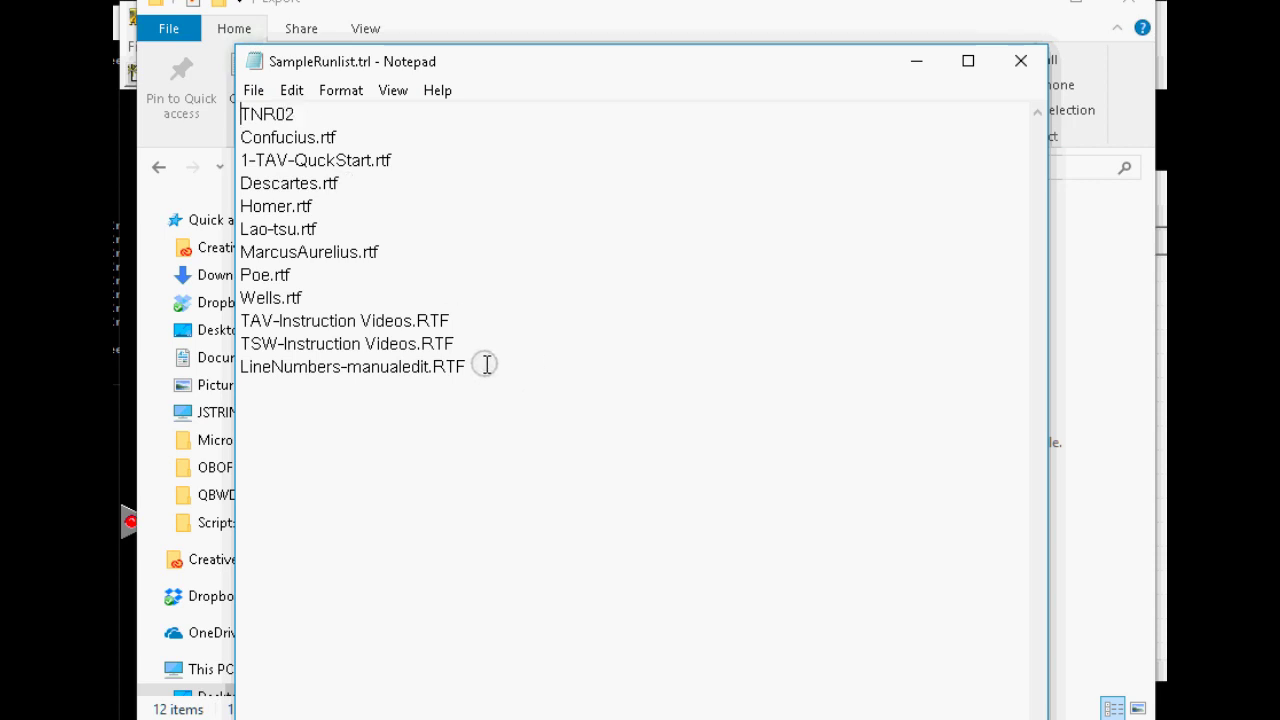
Step: Move the Notepad window aside to compare the exported runlist's entries with the files in the Export folder
left_click_drag(561, 63, 605, 45)
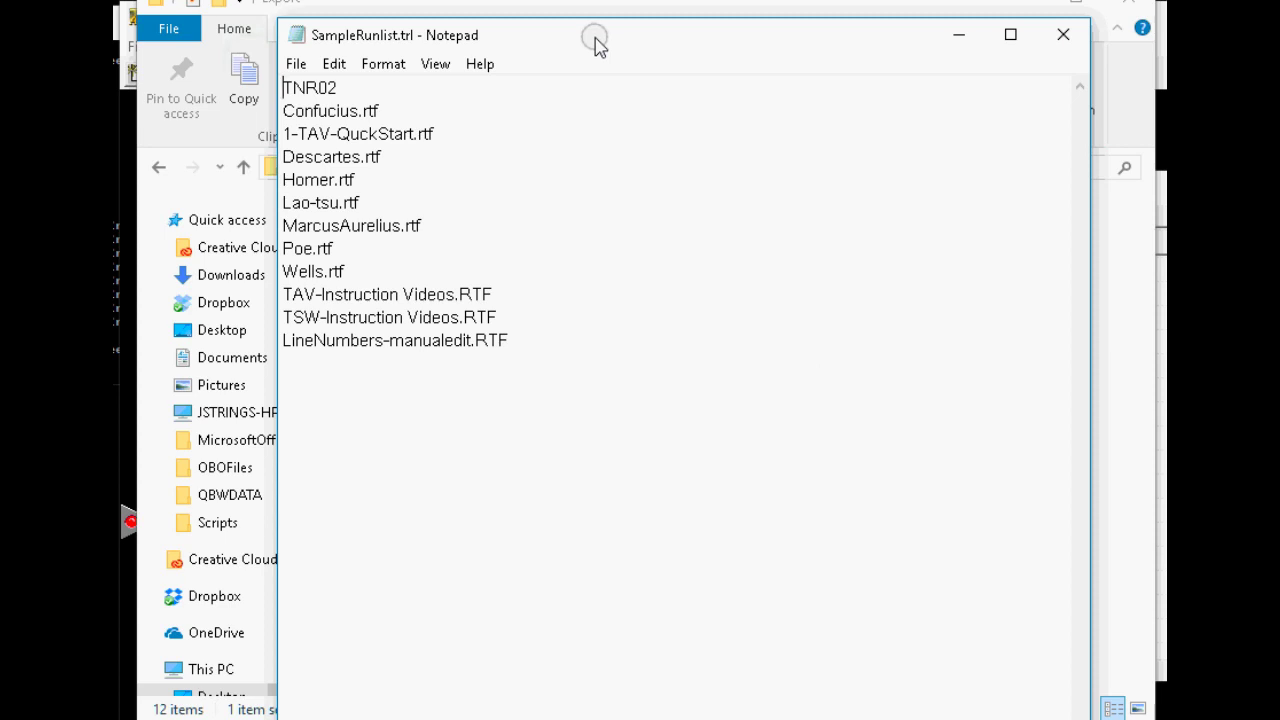
left_click_drag(595, 43, 1062, 187)
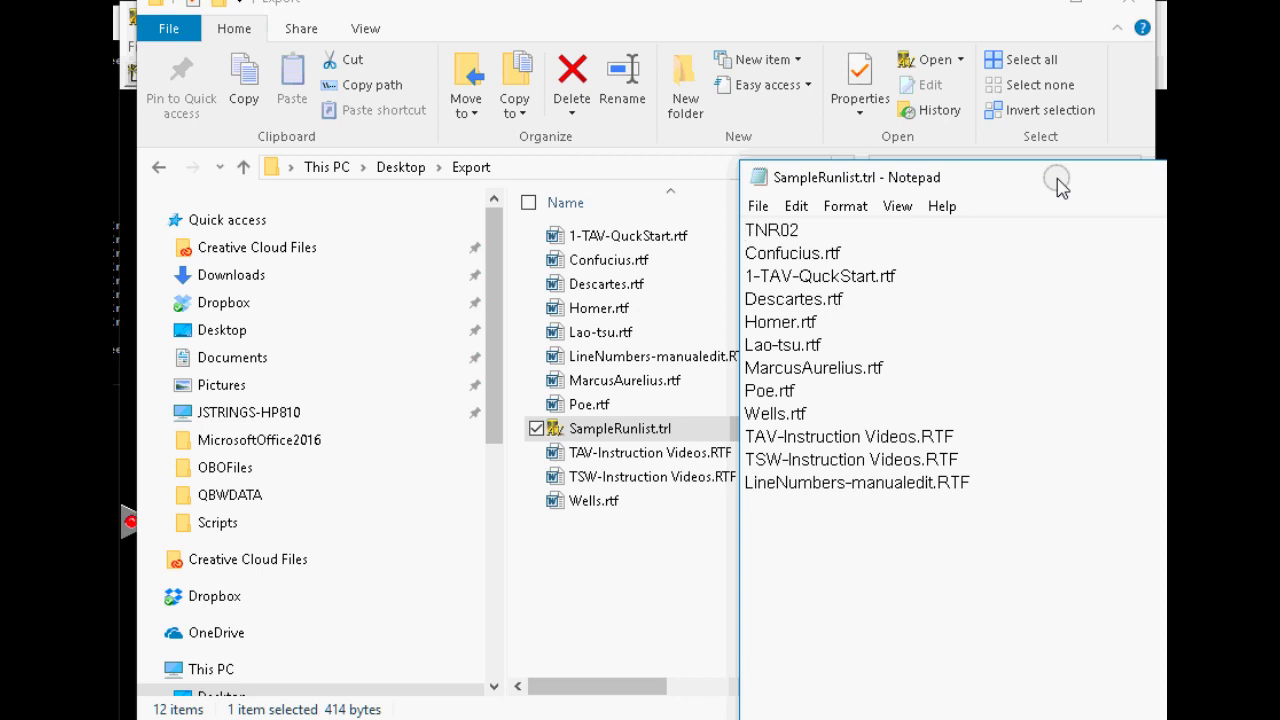
left_click_drag(1060, 187, 677, 119)
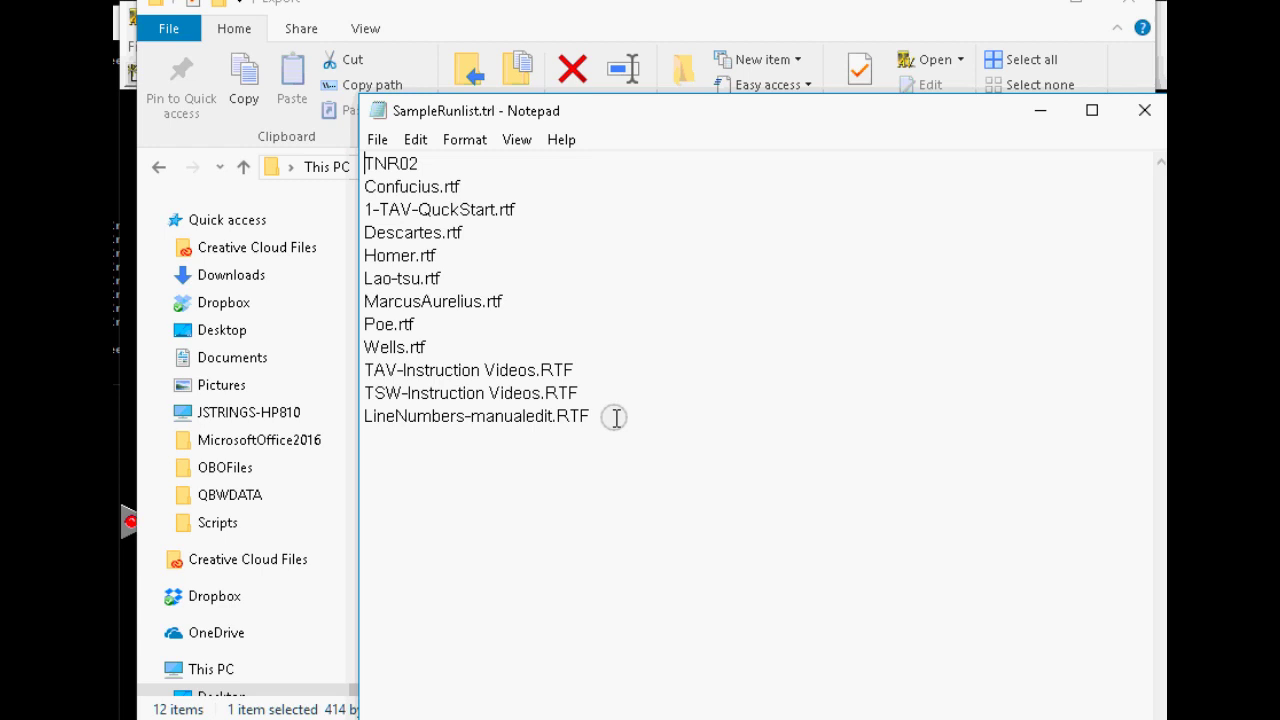
Step: Close the exported runlist in Notepad, return to the Desktop folder and select the Export folder
left_click(1143, 112)
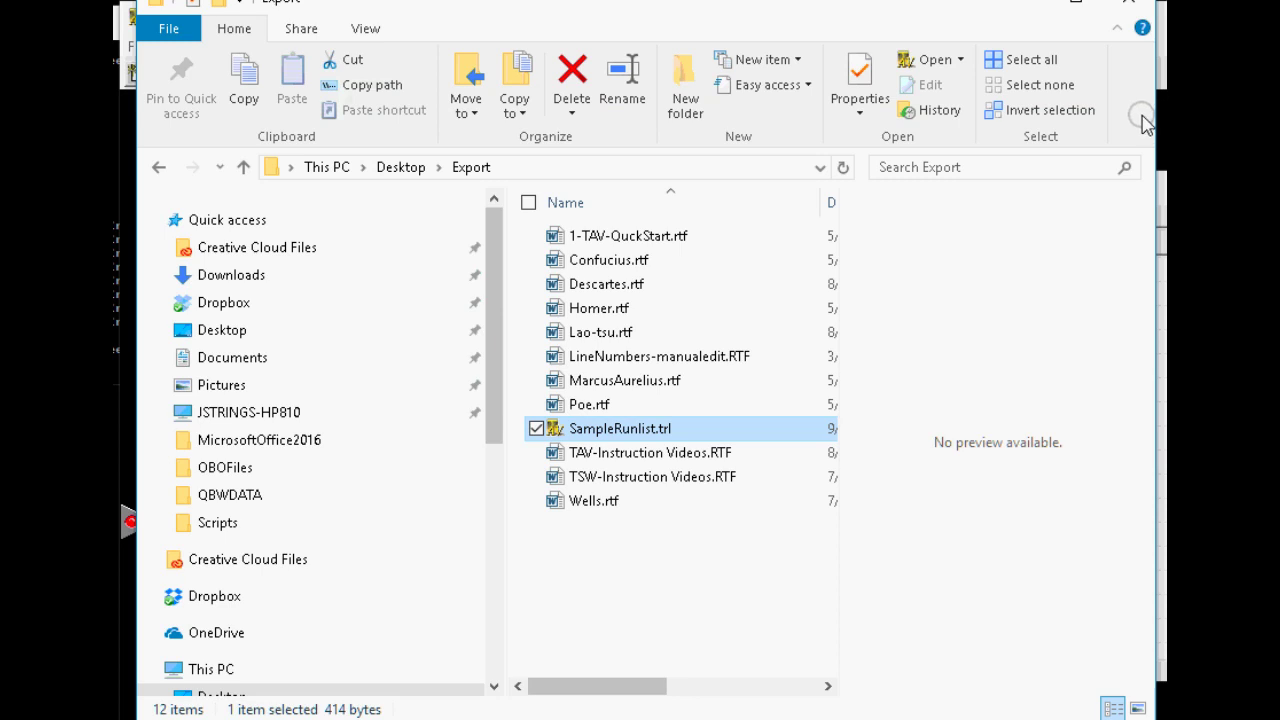
left_click(212, 338)
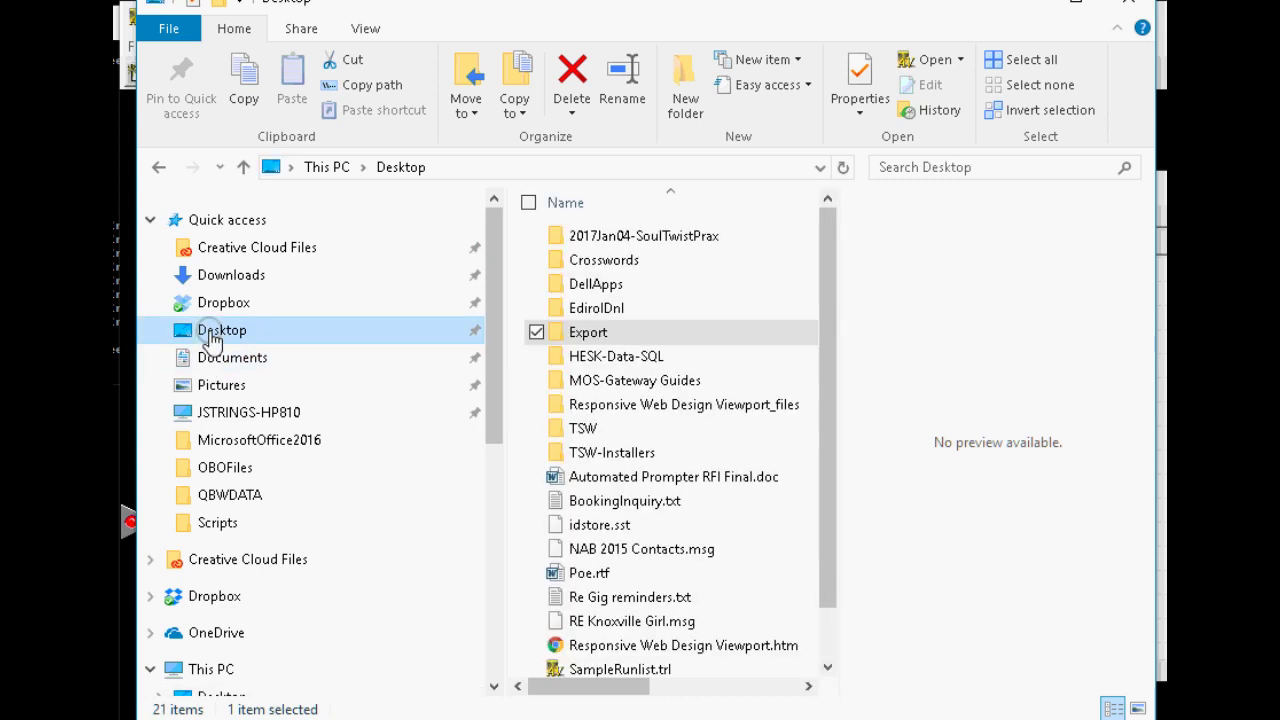
double_click(597, 336)
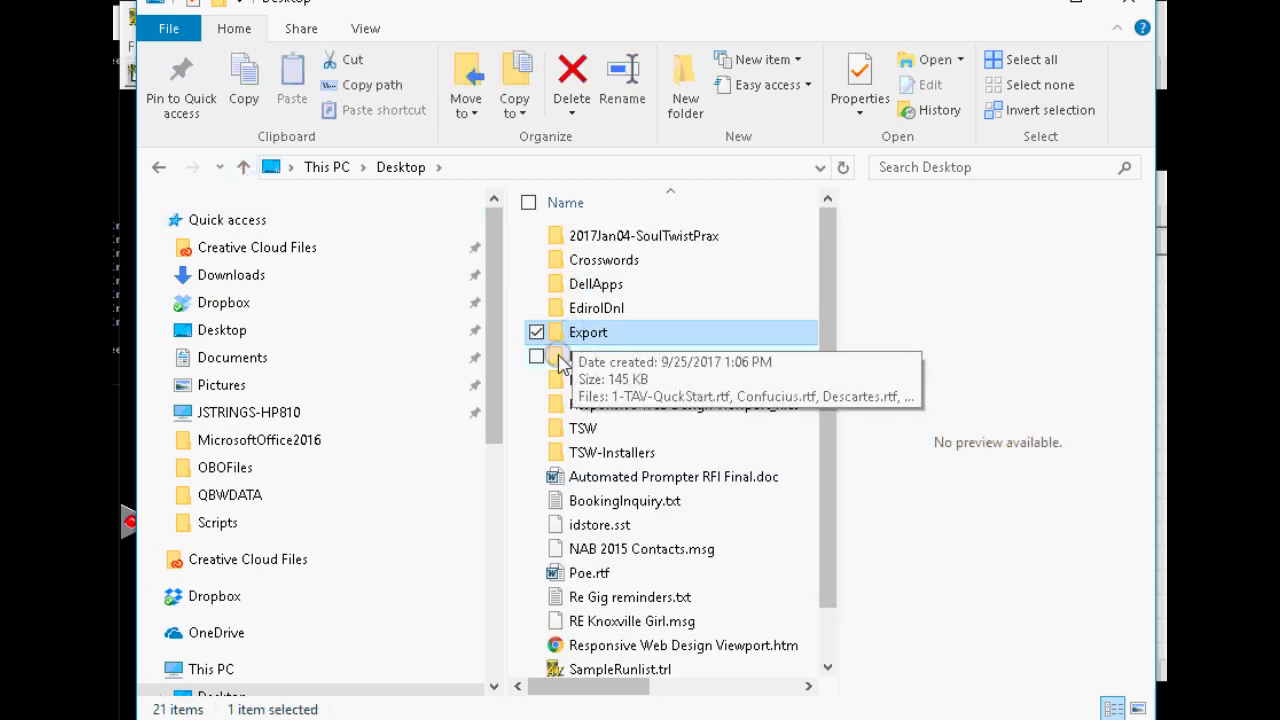
Step: Browse the a_tswdata (M:) network drive to the Exchange folder inside TSW-Telescript West
left_click_drag(494, 410, 490, 621)
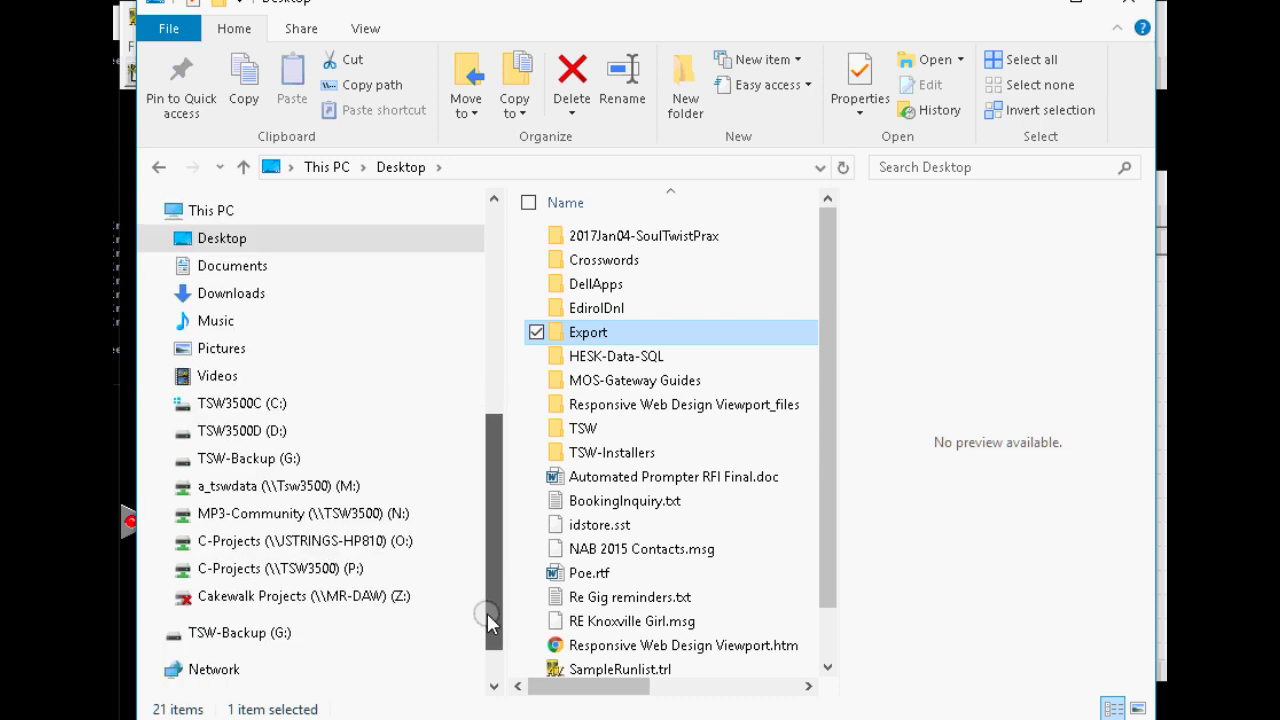
left_click(158, 487)
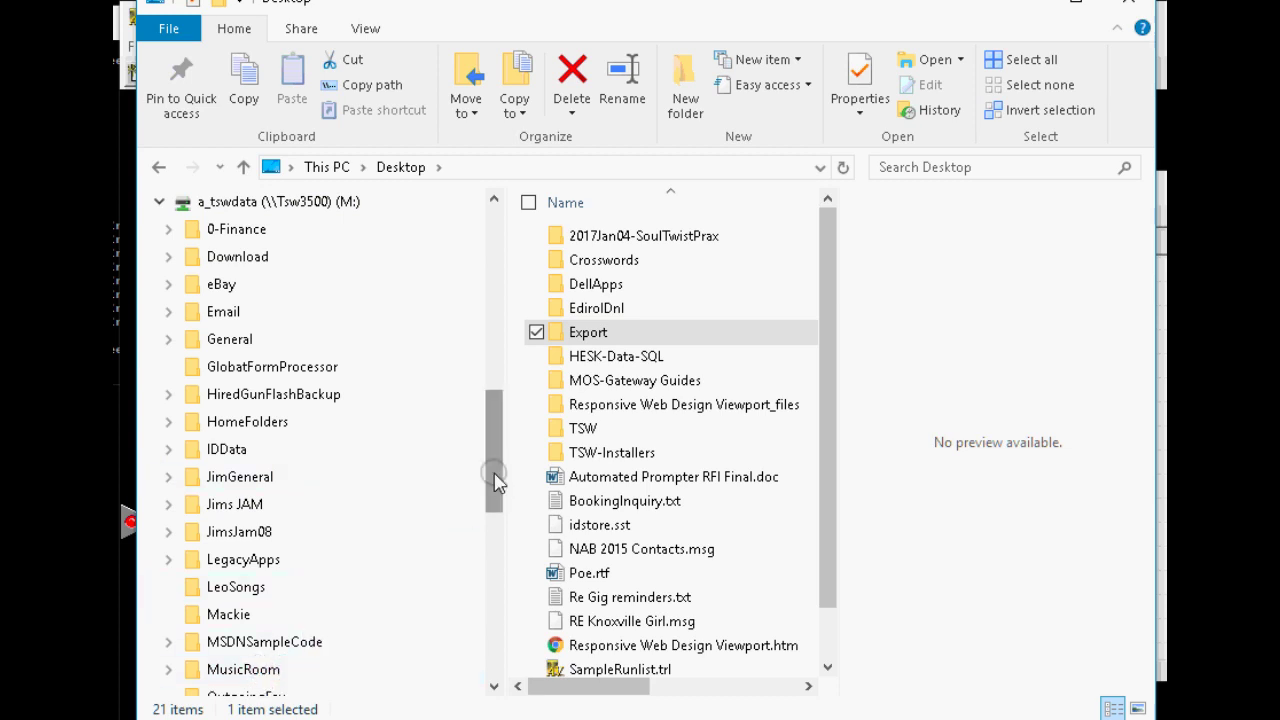
left_click_drag(497, 481, 494, 595)
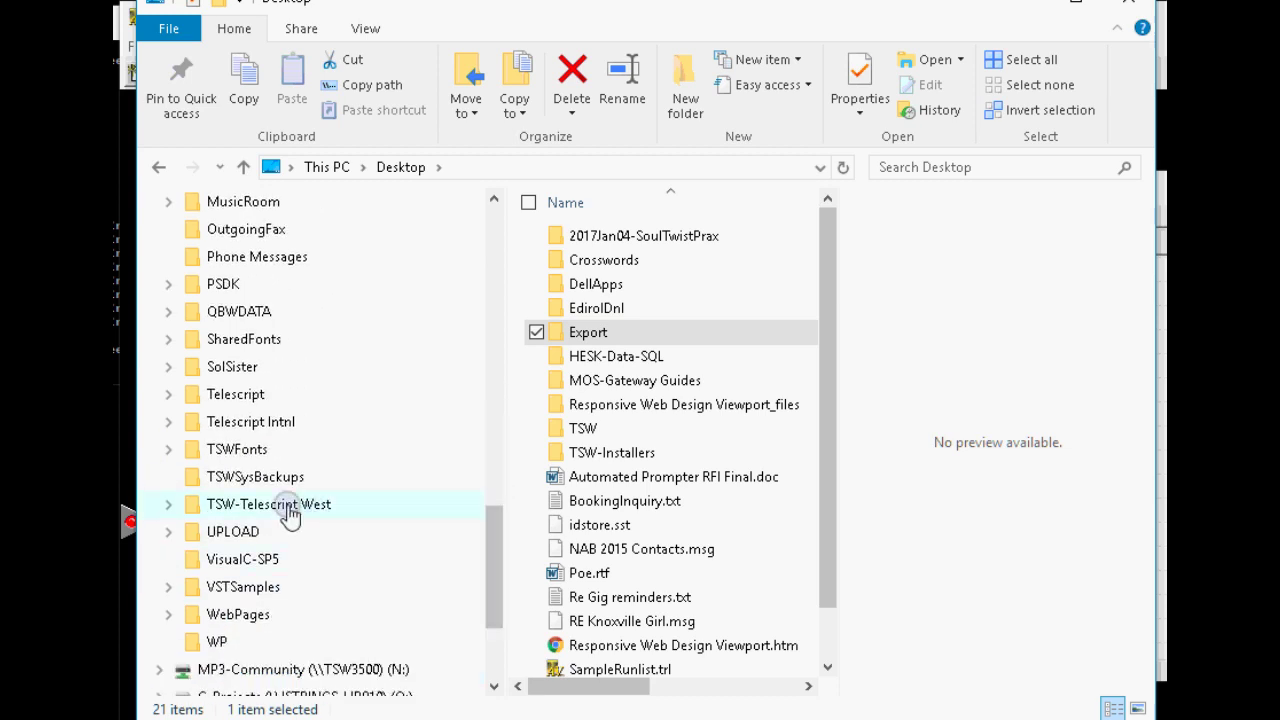
left_click(167, 506)
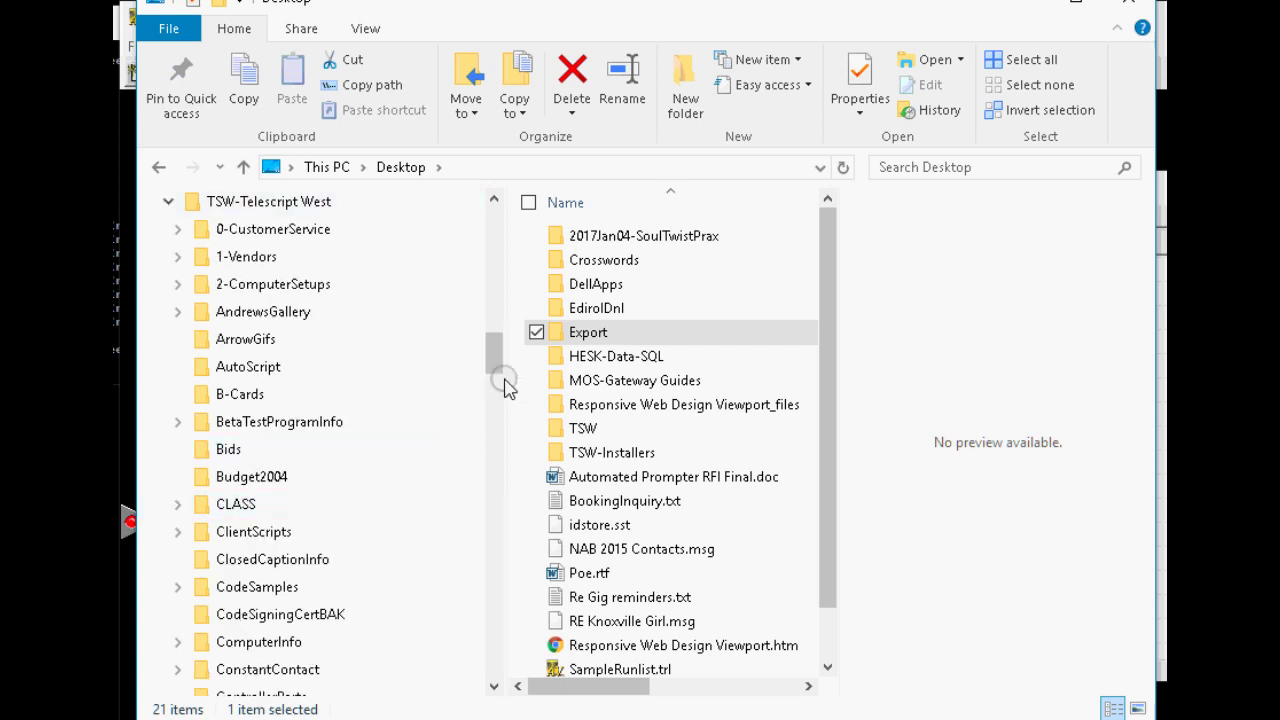
left_click_drag(505, 388, 500, 427)
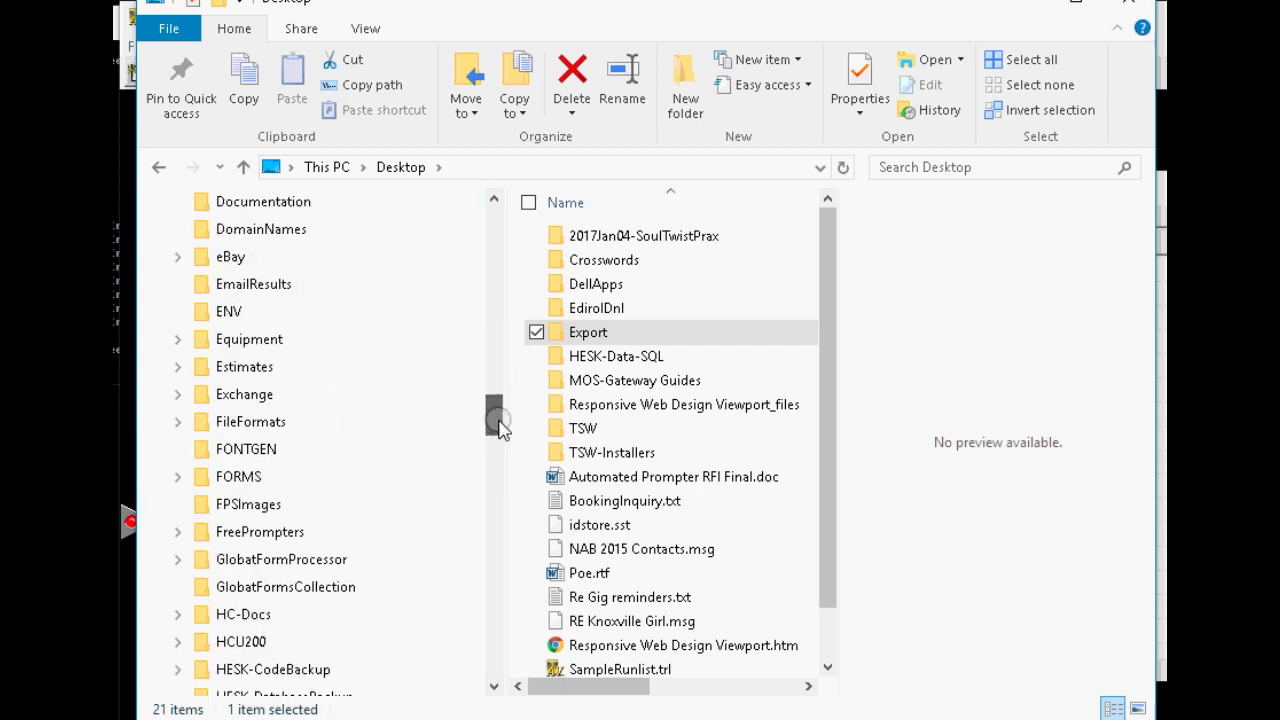
left_click(244, 402)
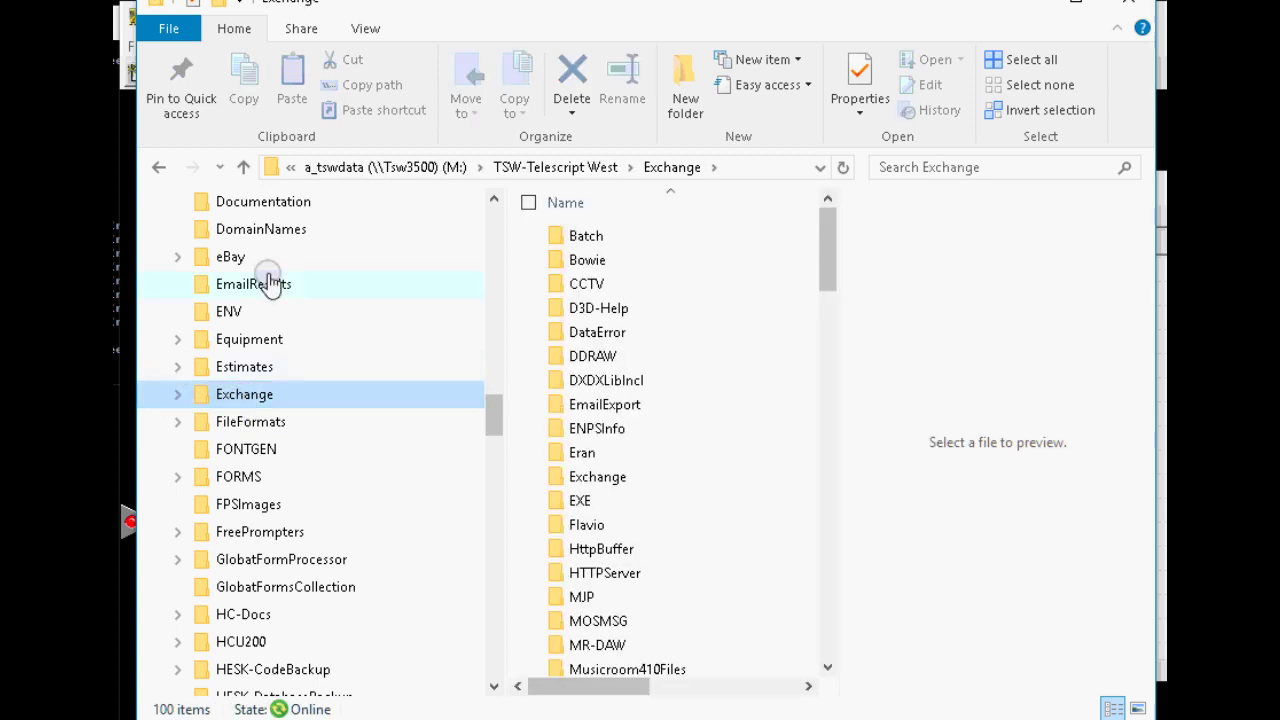
Step: Go back up from Exchange to the Desktop folder and copy its Export folder
left_click_drag(551, 8, 592, 96)
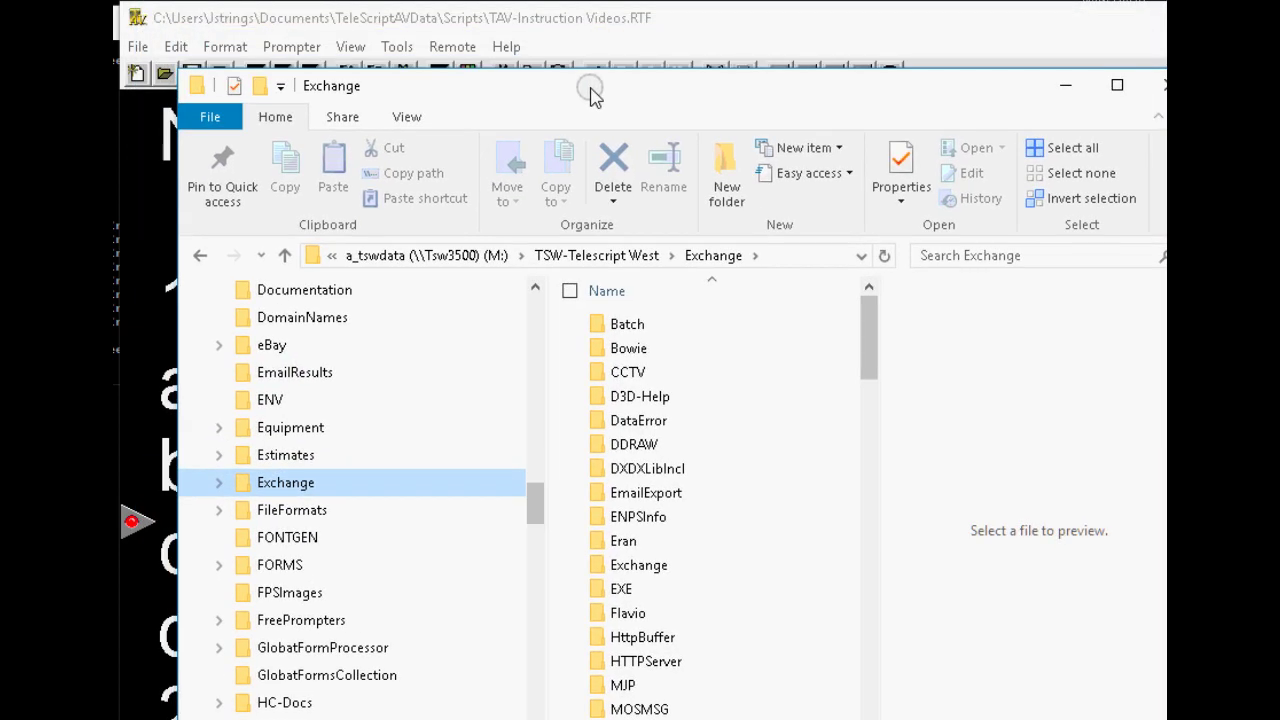
left_click(283, 257)
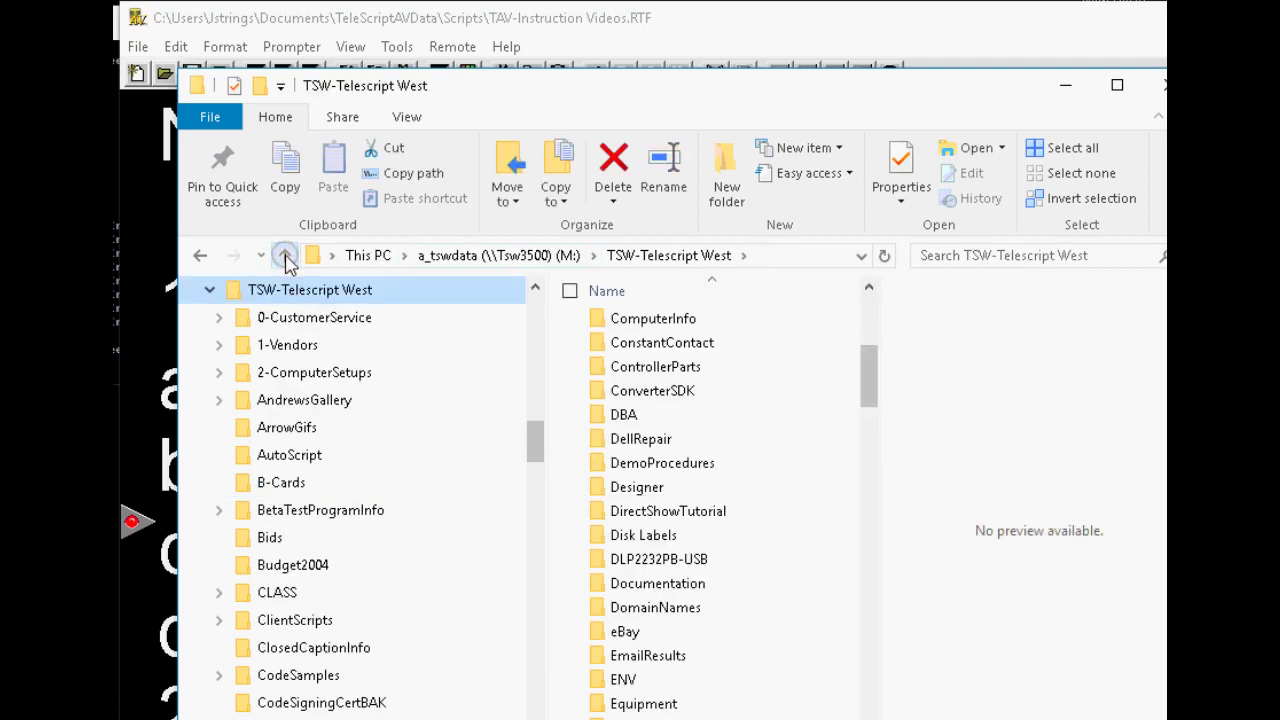
left_click(285, 257)
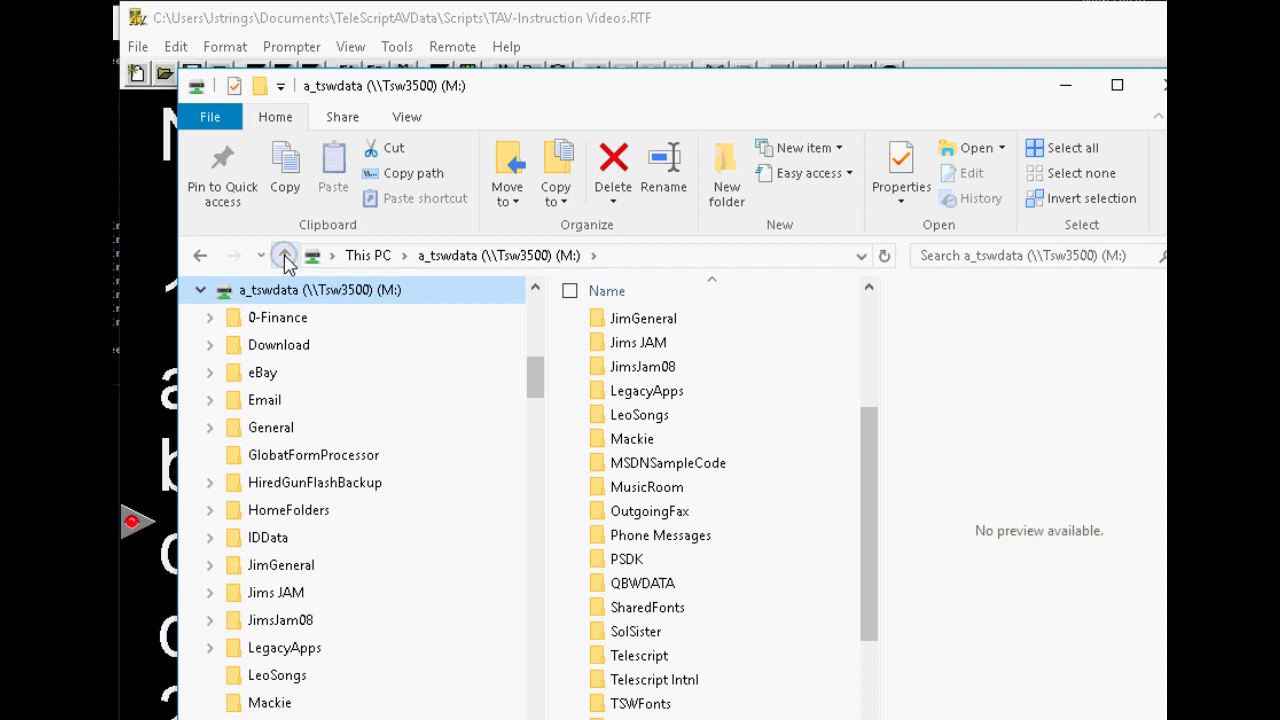
left_click(285, 257)
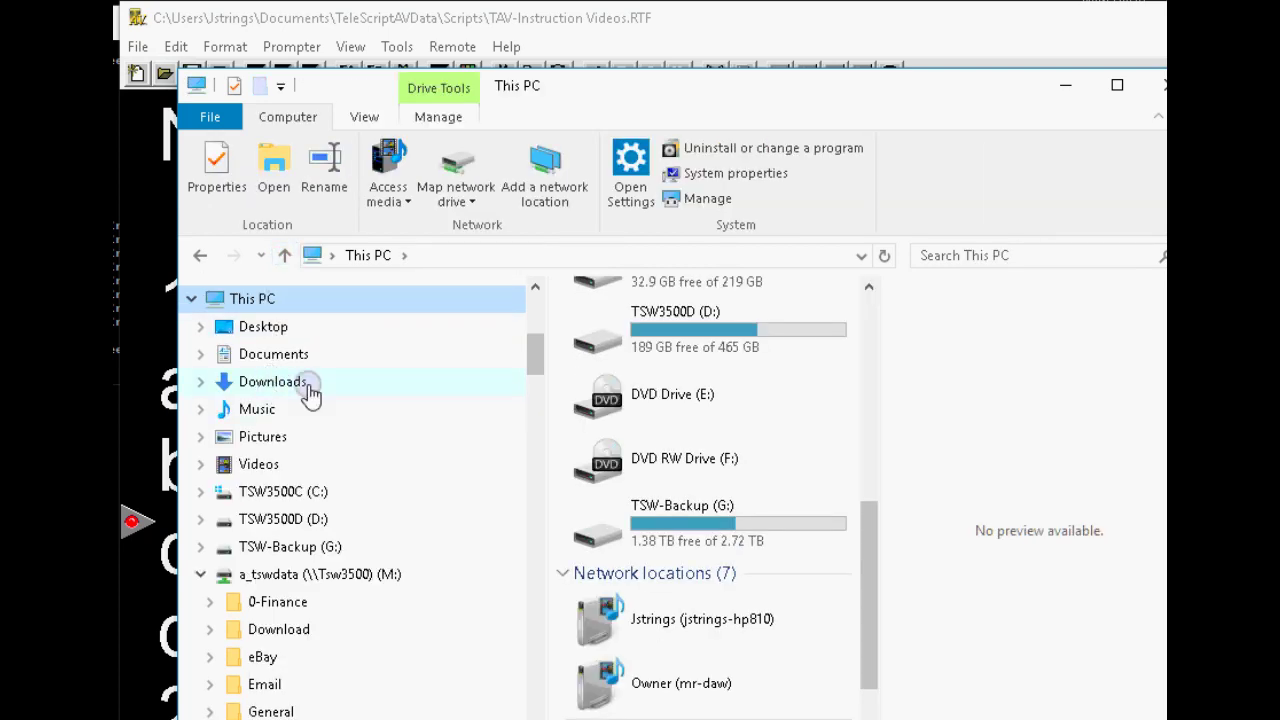
left_click(263, 327)
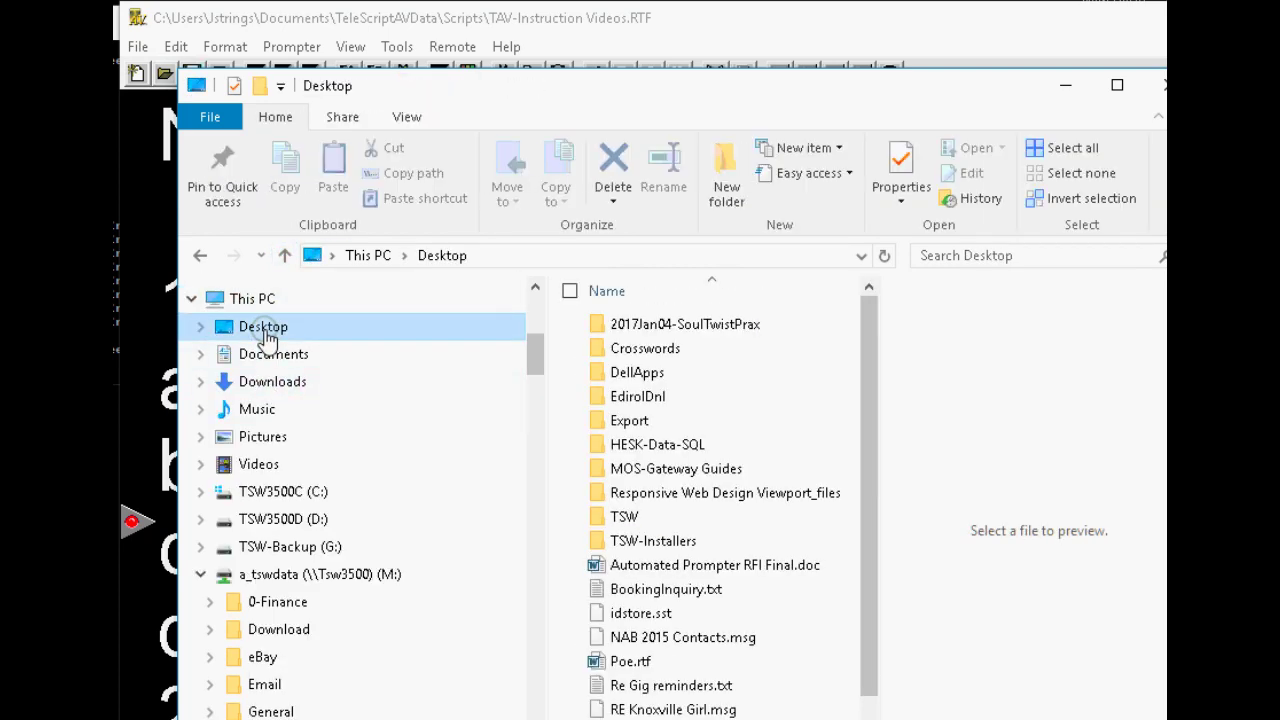
right_click(636, 420)
key("c")
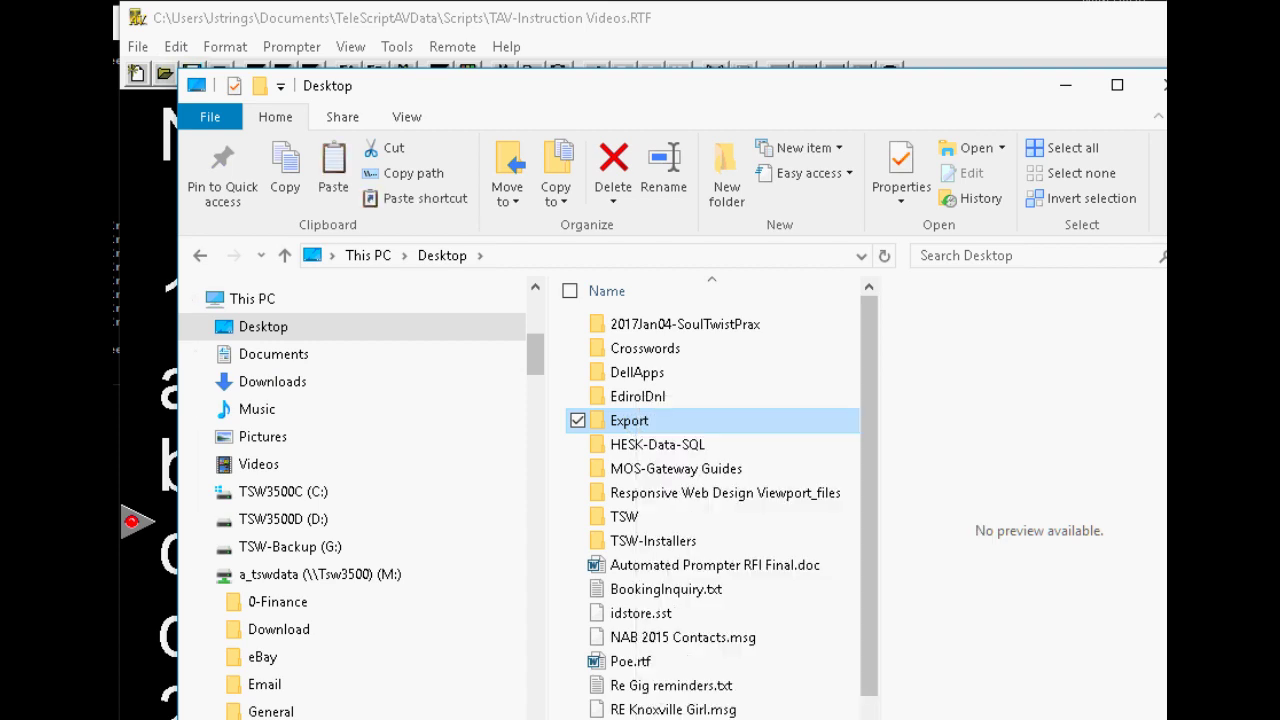
Step: Return to the recently visited Exchange folder on the M: drive and paste the Export folder there
left_click(263, 257)
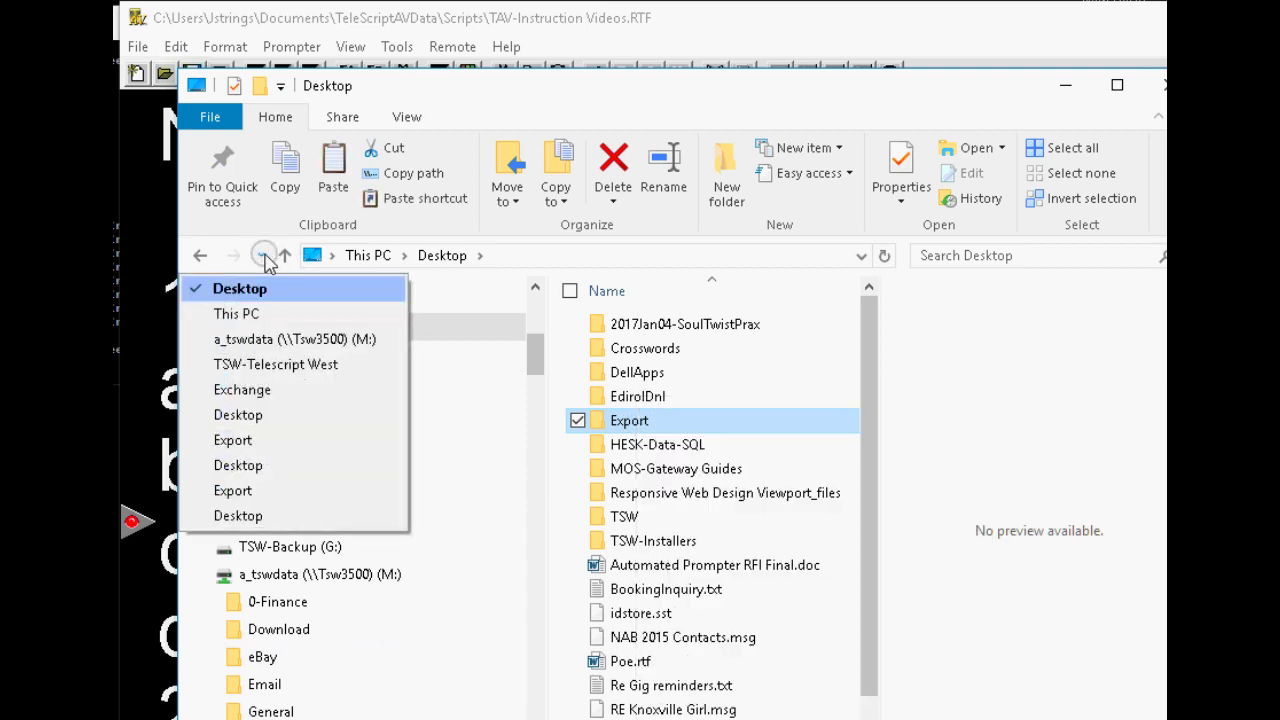
left_click(255, 390)
left_click_drag(870, 370, 883, 705)
right_click(822, 541)
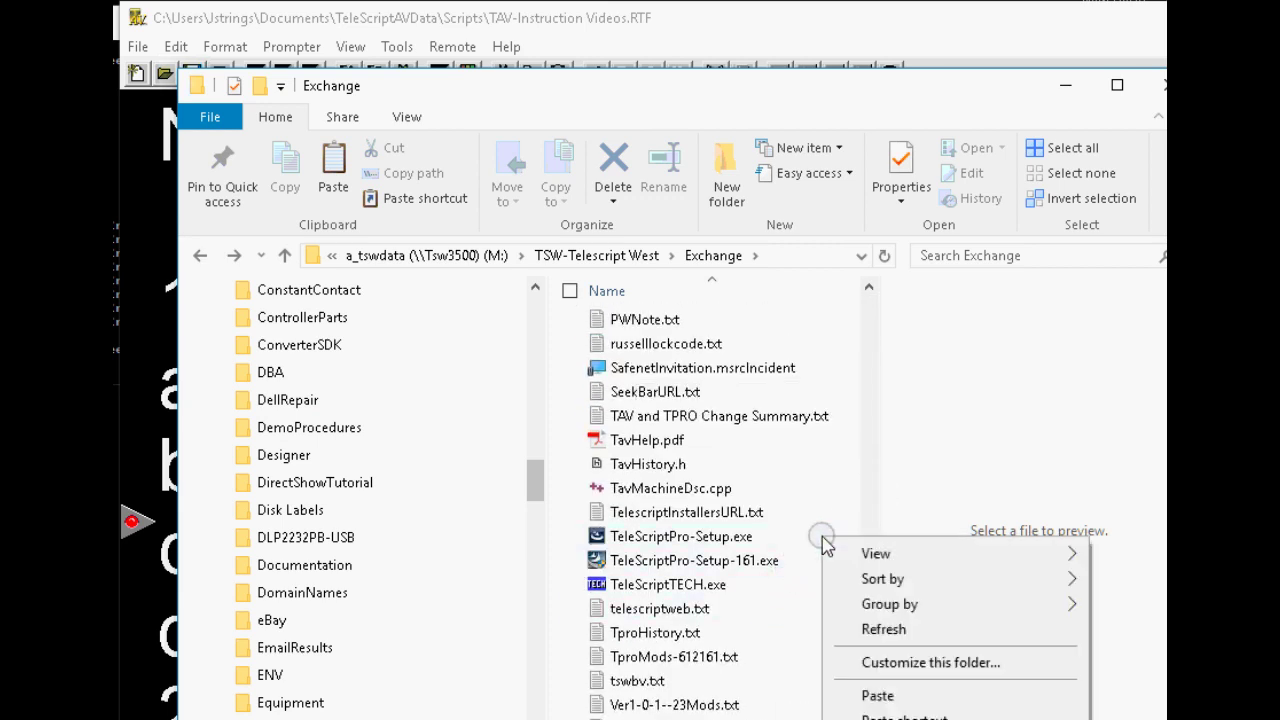
left_click(893, 692)
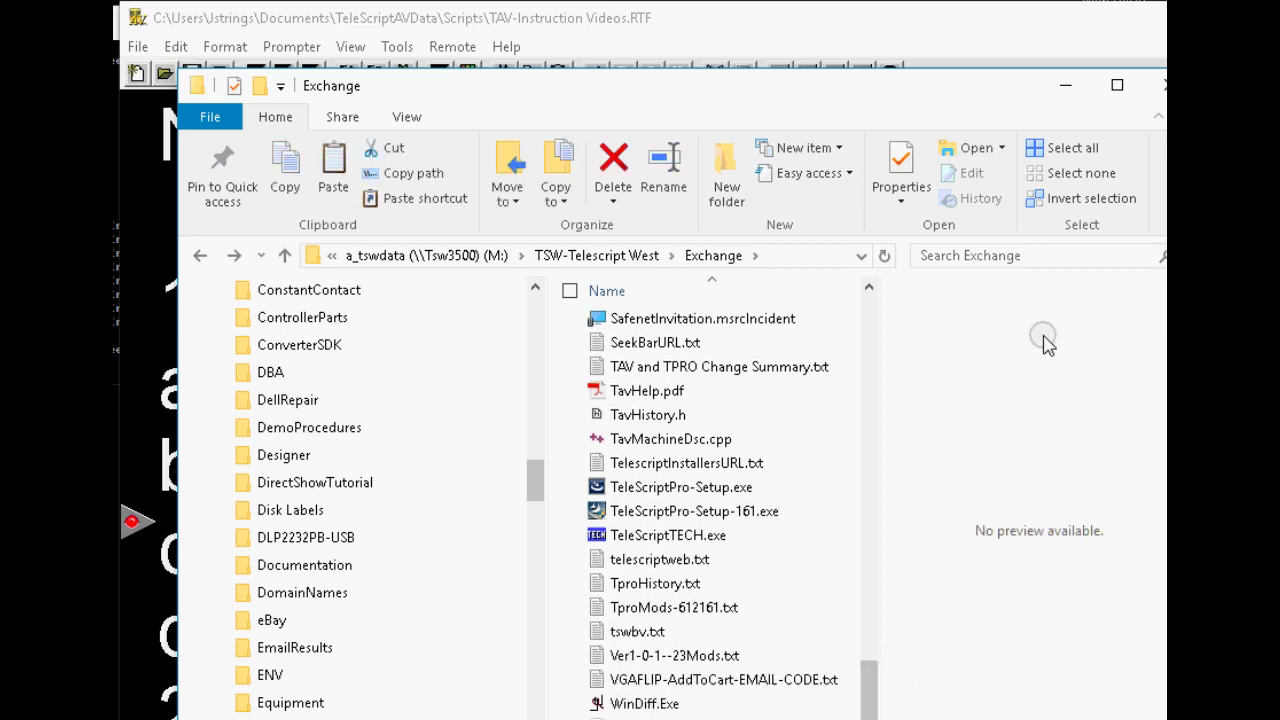
Step: Move the File Explorer window aside and copy the path of the Exchange folder
left_click_drag(840, 88, 829, 15)
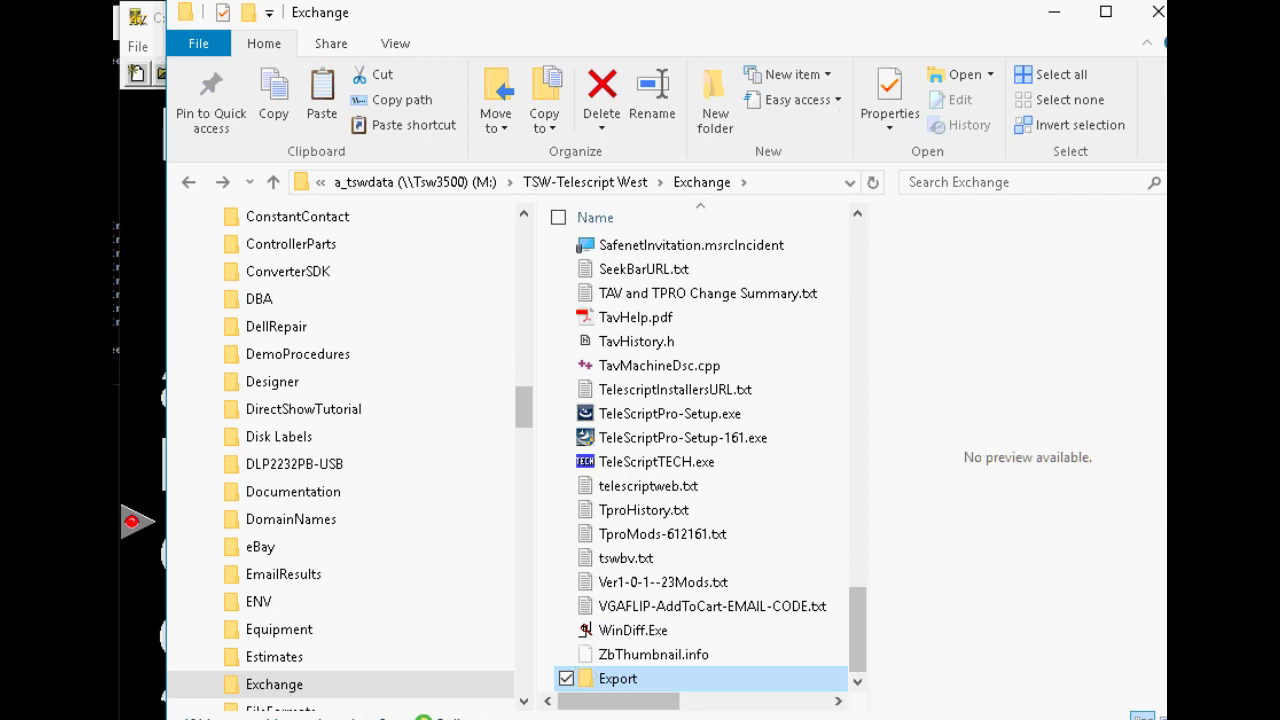
left_click_drag(786, 25, 423, 44)
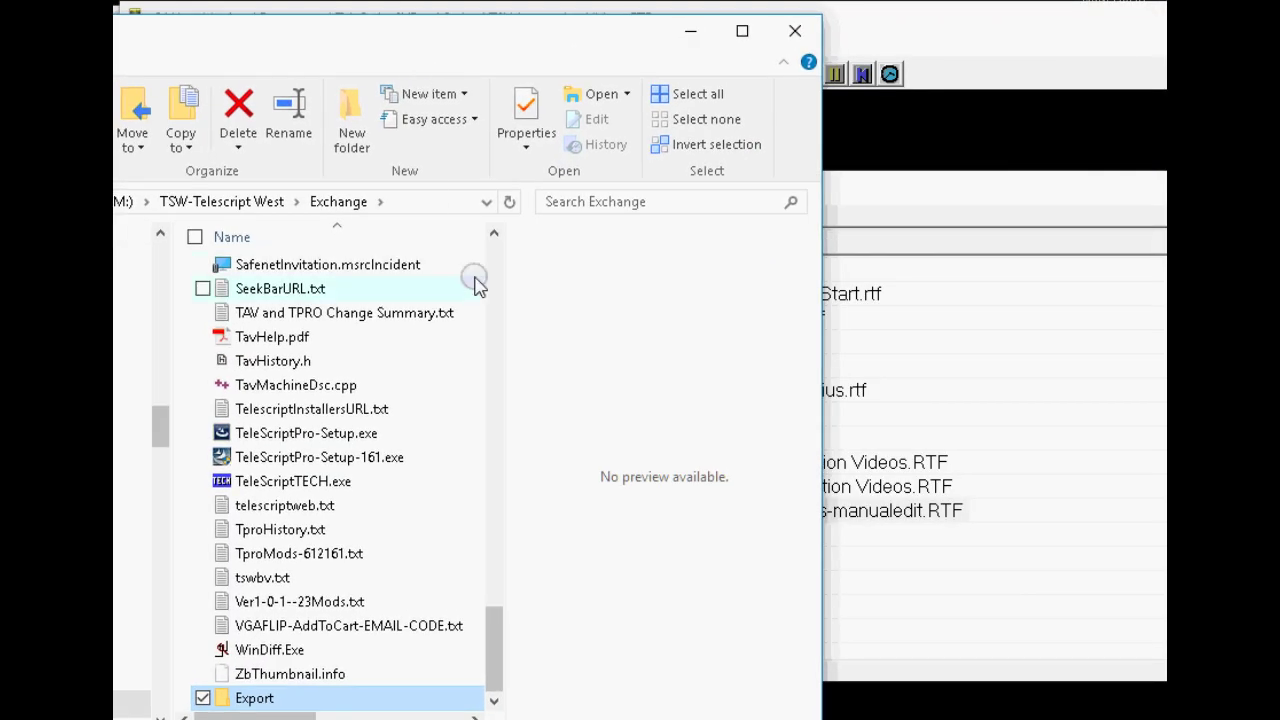
left_click(423, 207)
key("ctrl+c")
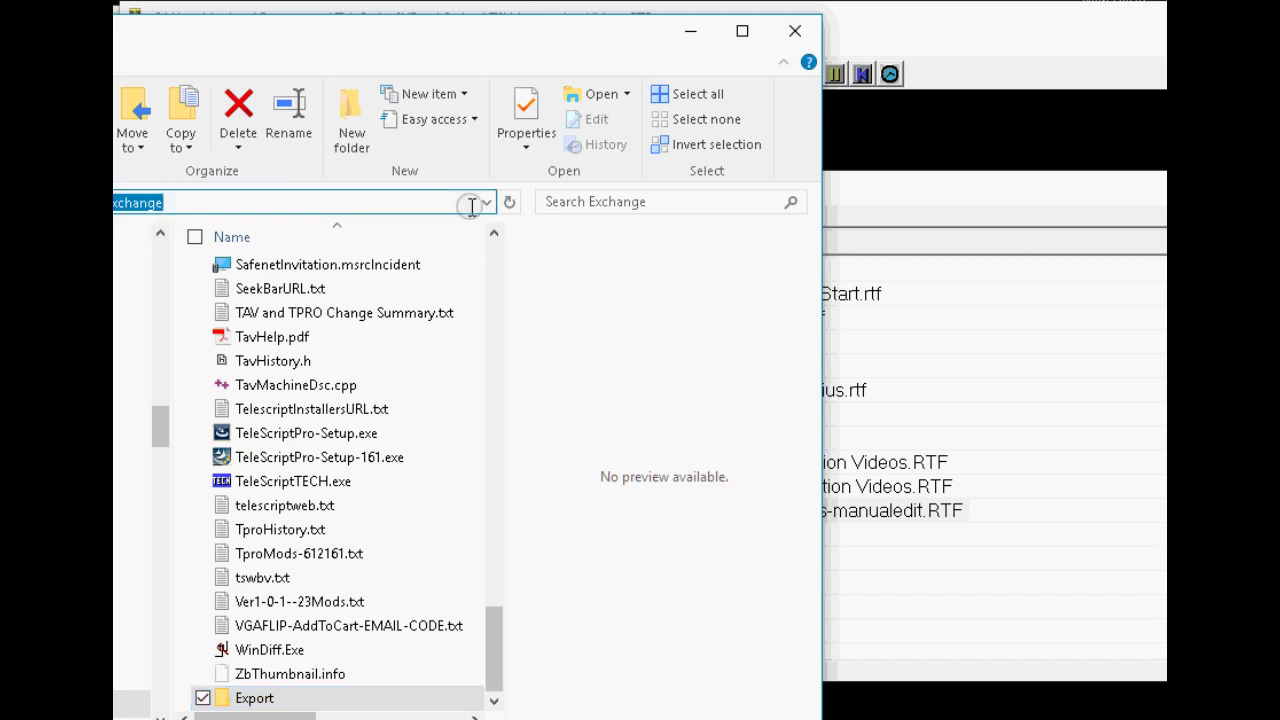
Step: Switch to TeleScript and start loading a Telescript TRL runlist, closing the current runlist without saving it
left_click(897, 30)
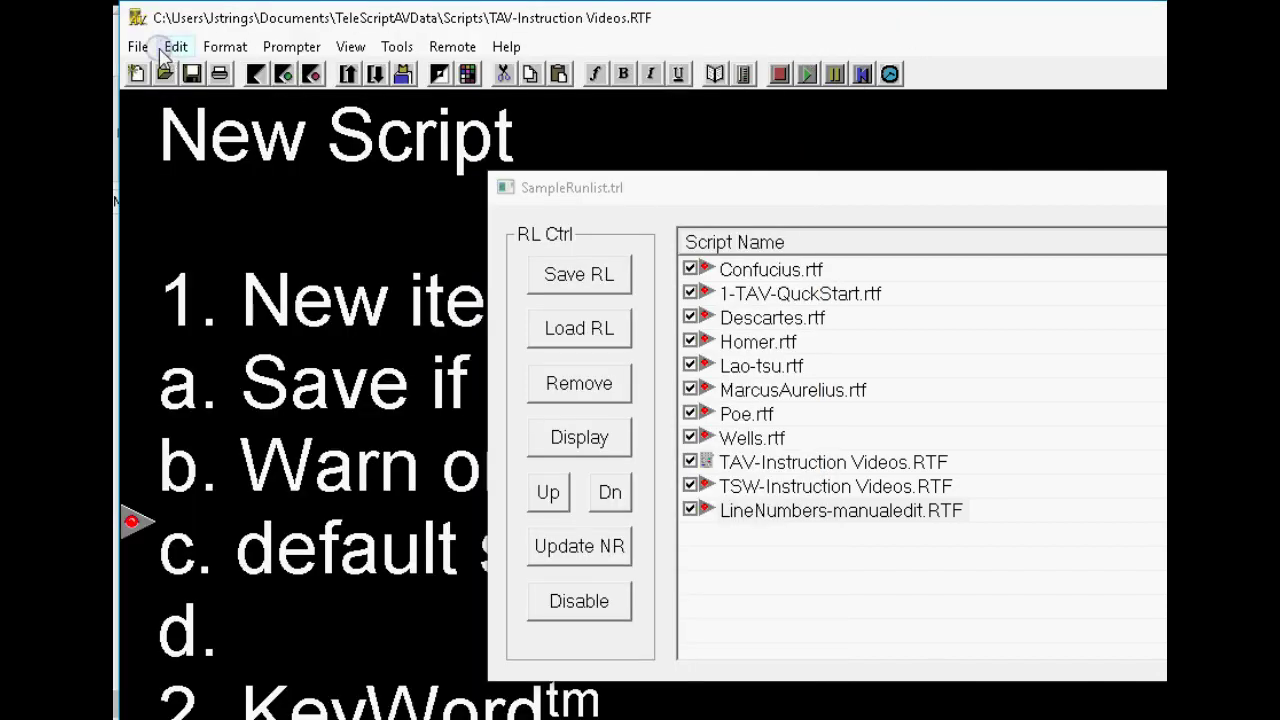
left_click(138, 47)
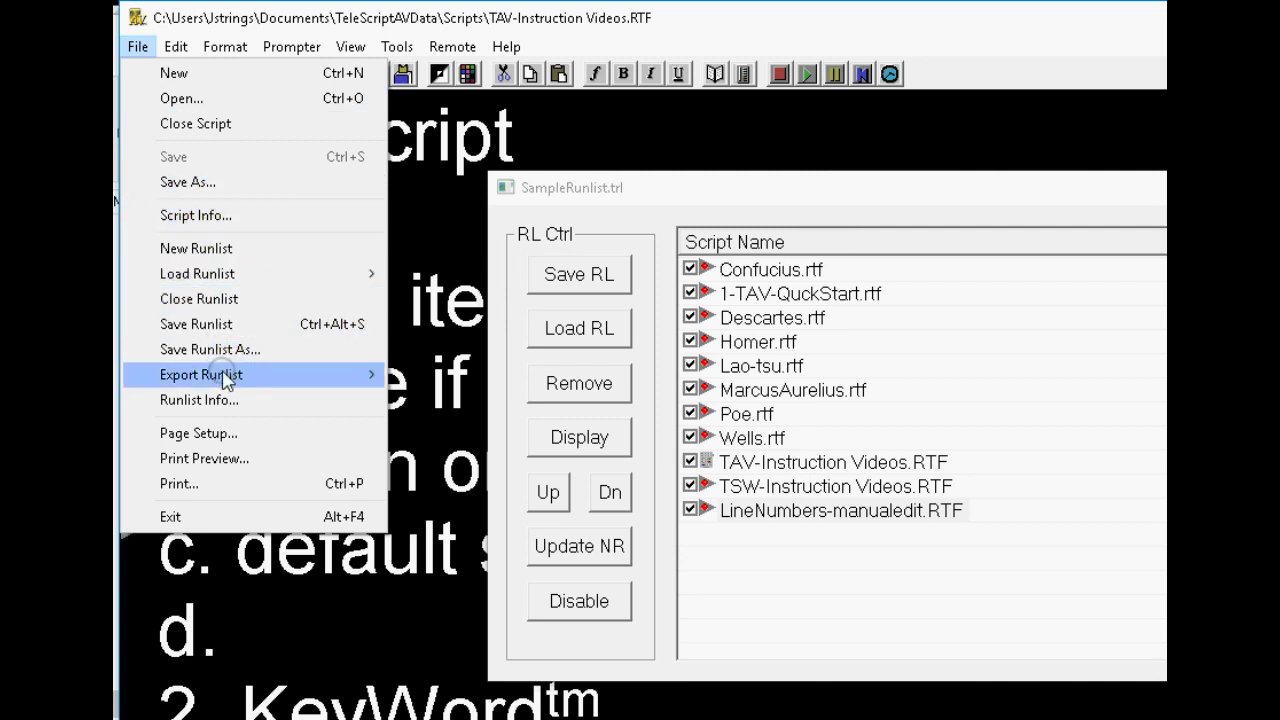
mouse_move(286, 272)
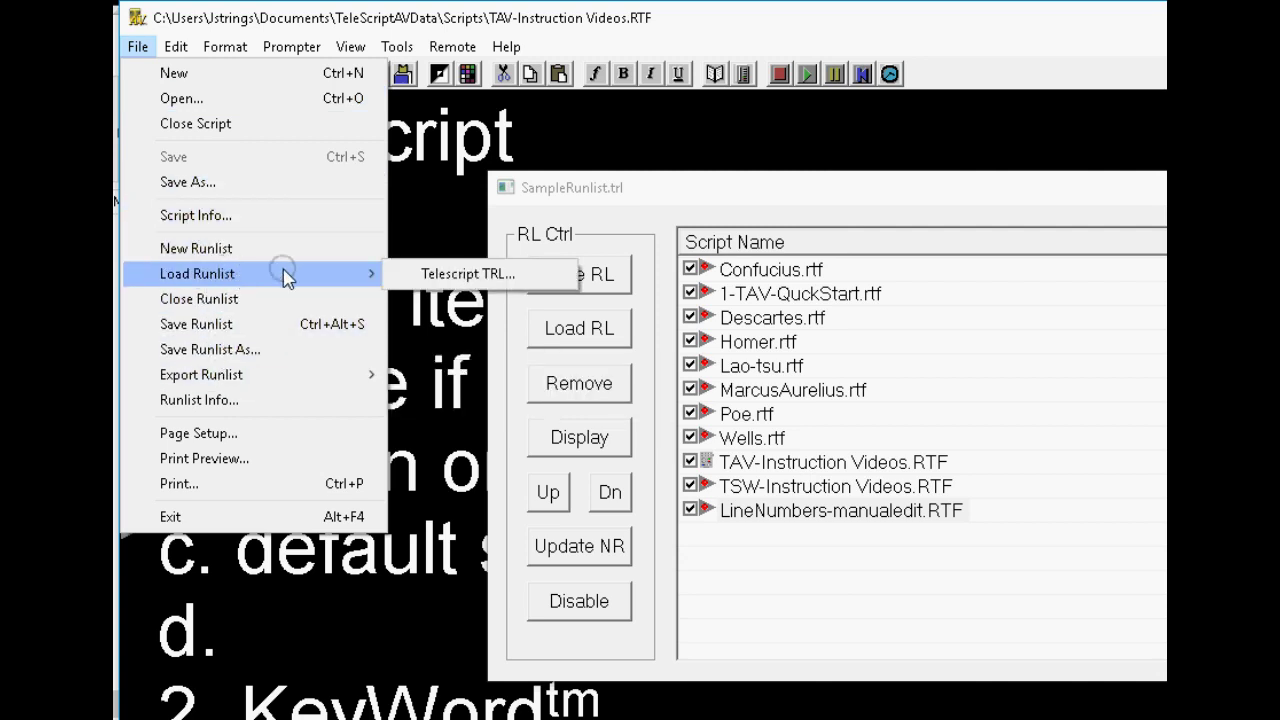
left_click(470, 276)
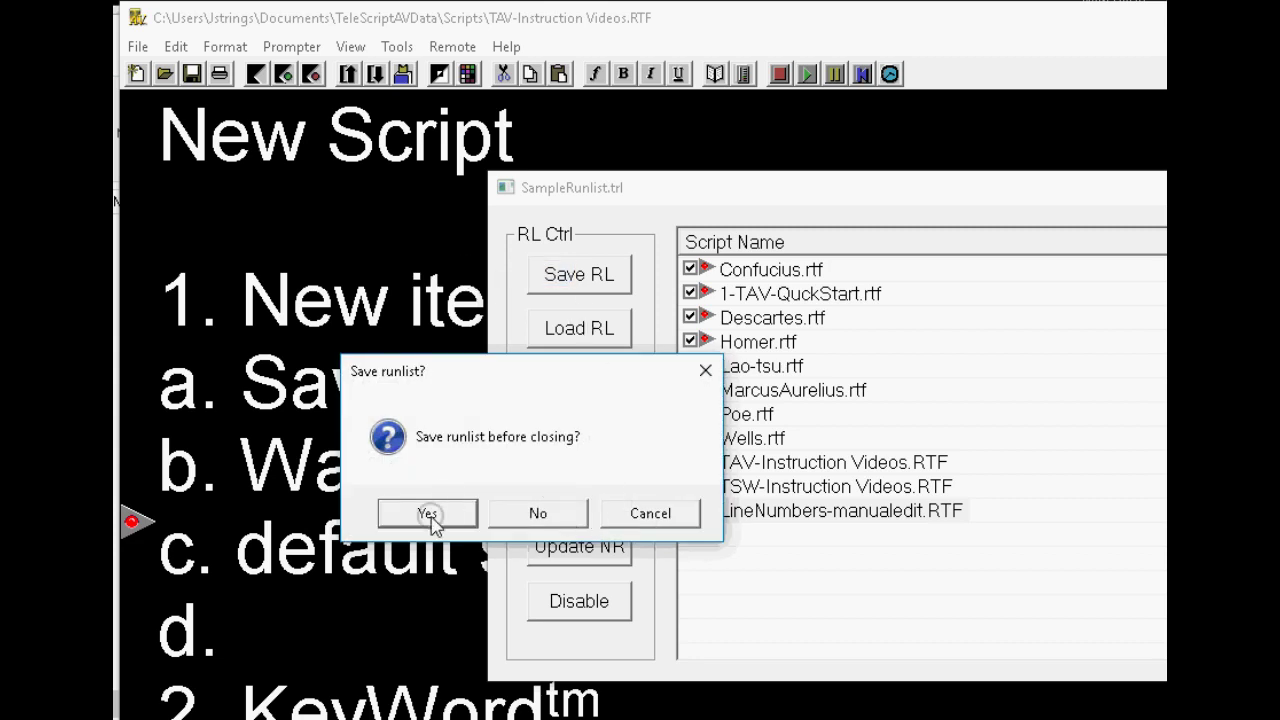
left_click(540, 515)
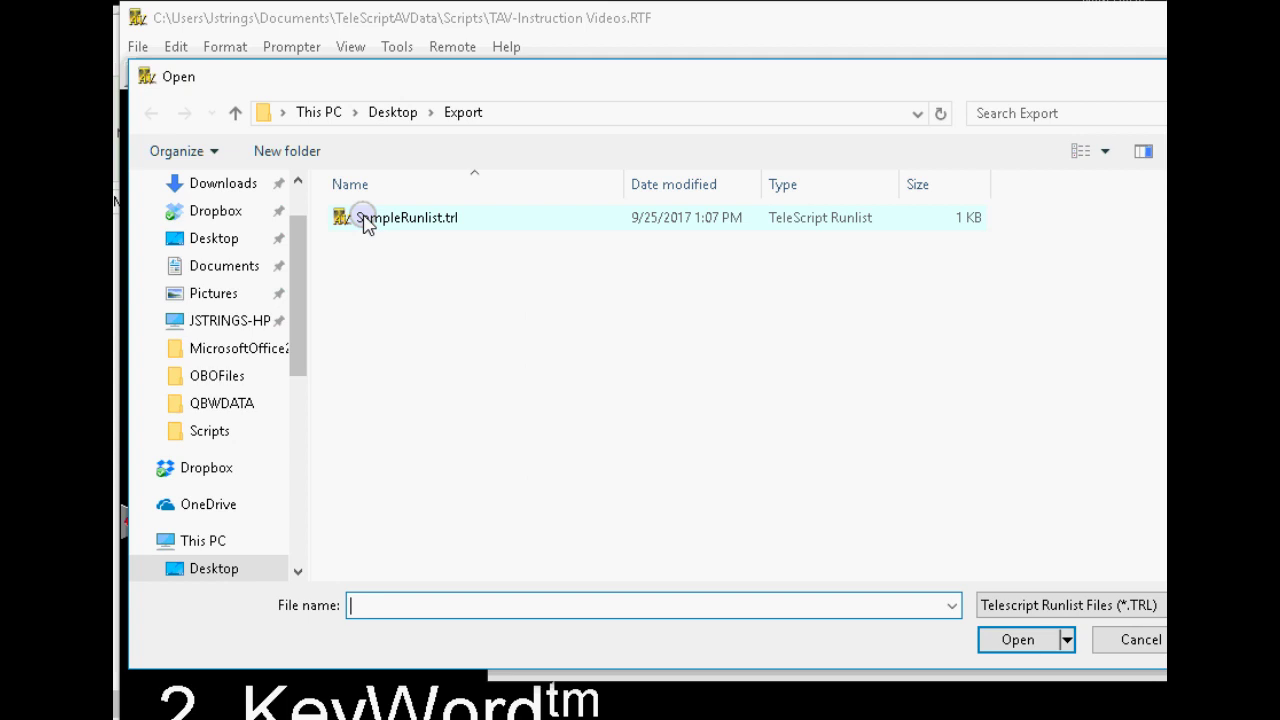
Step: Go to M:\TSW-Telescript West\Exchange using the copied path and load SampleRunlist.trl from its Export folder
left_click(559, 114)
key("ctrl+v")
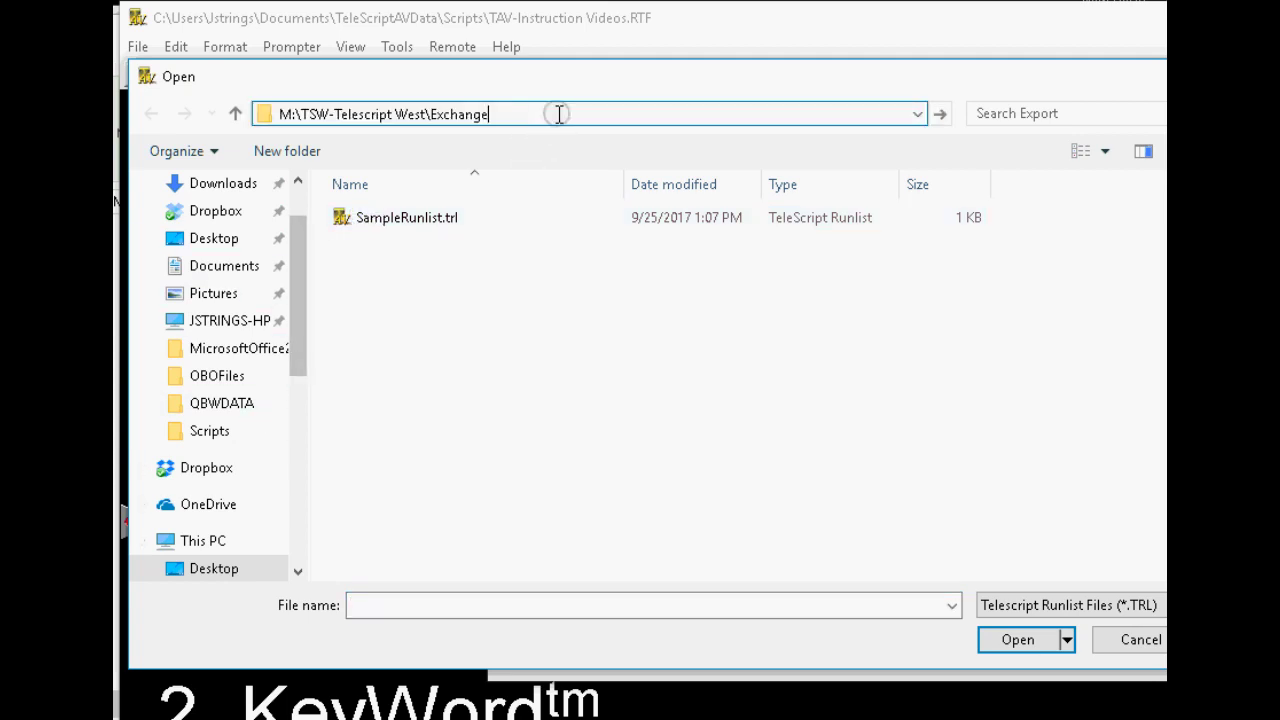
key("Return")
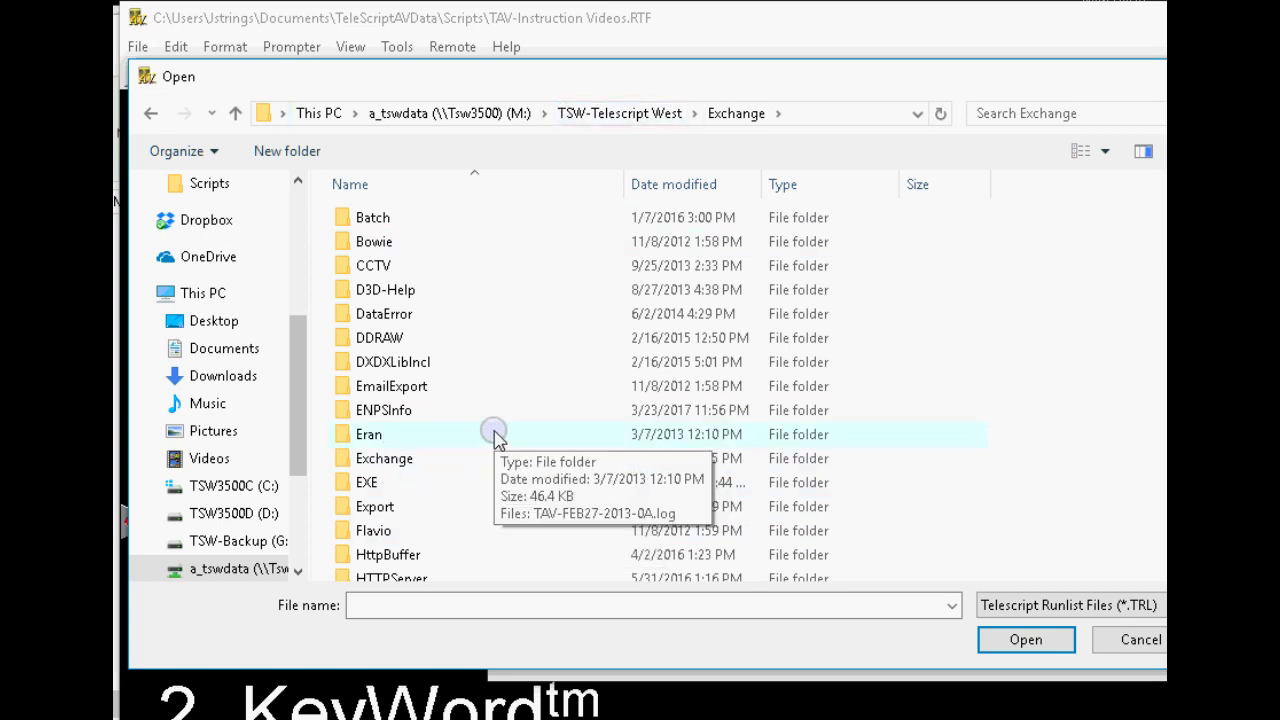
double_click(383, 505)
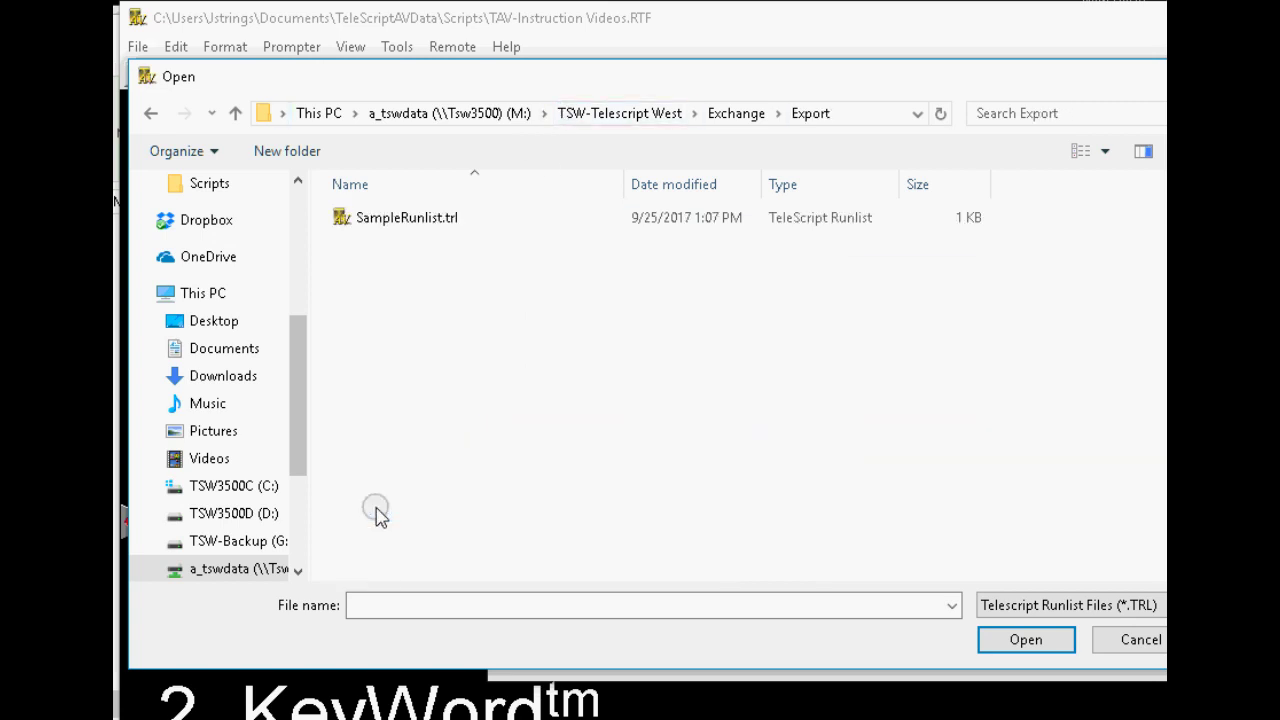
double_click(385, 224)
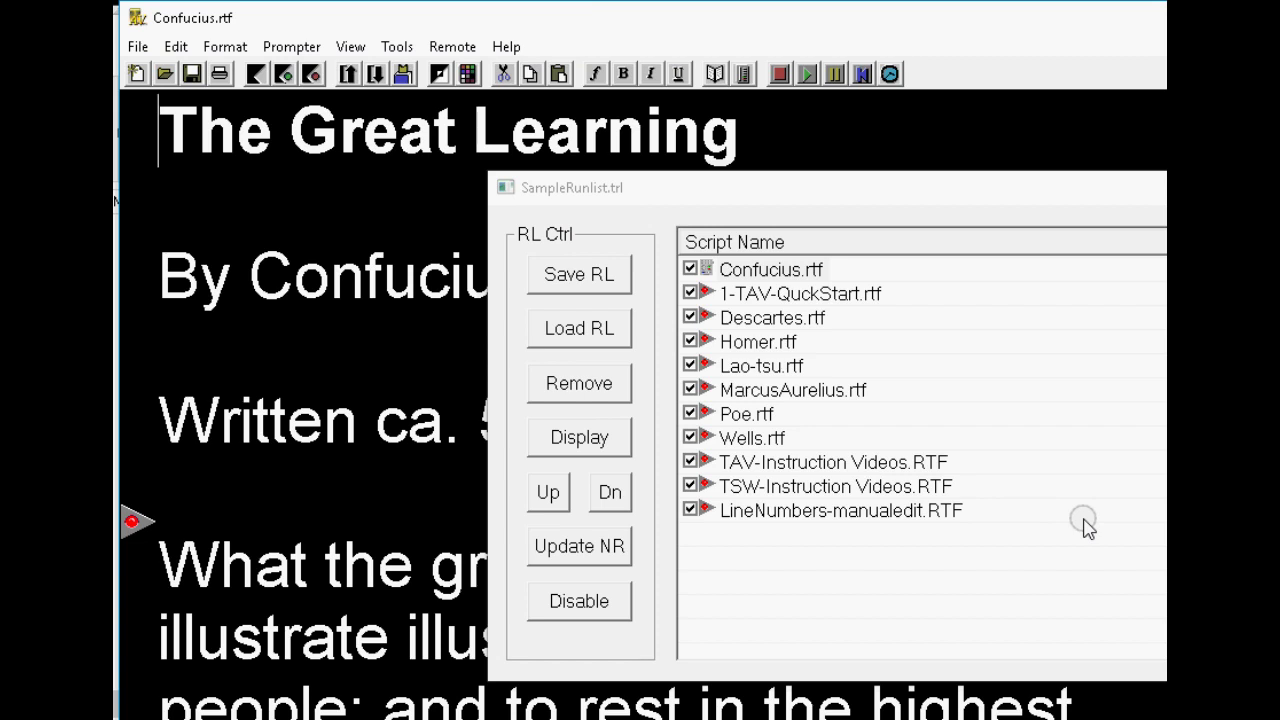
Step: Check the loaded runlist's path in its runlist information, view its entries in Notepad, and close the information dialog
left_click(136, 47)
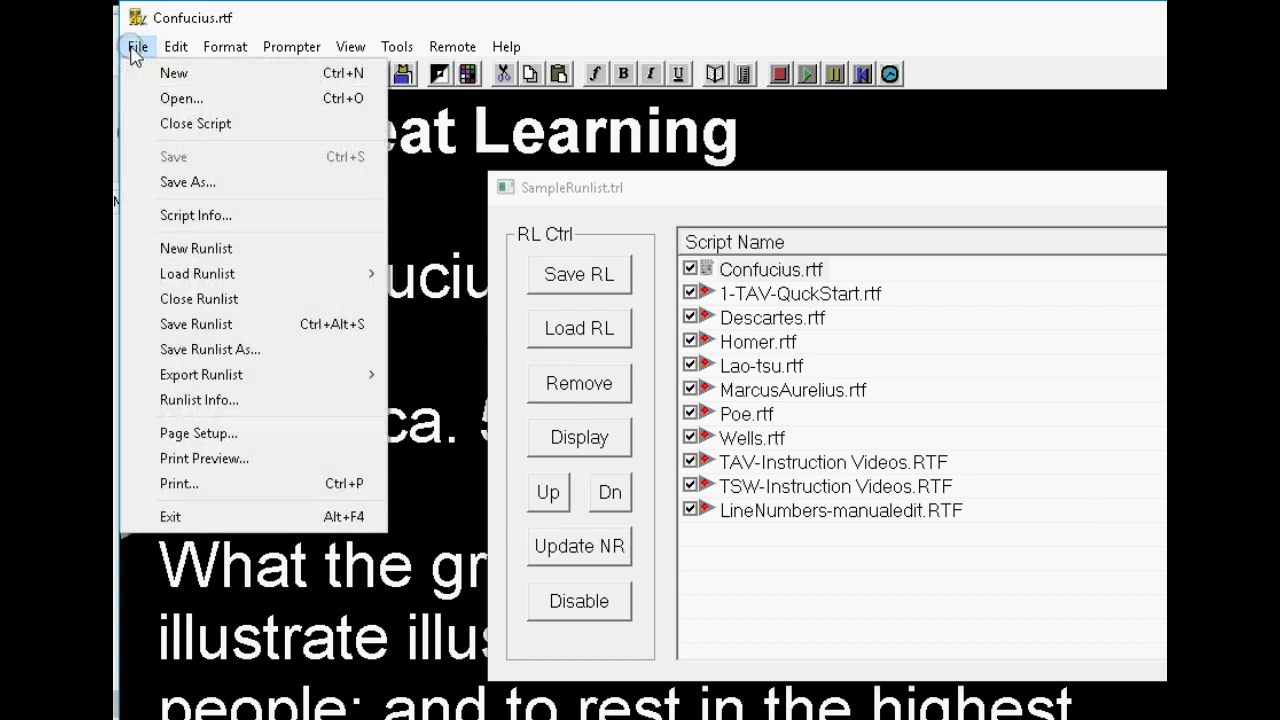
left_click(226, 404)
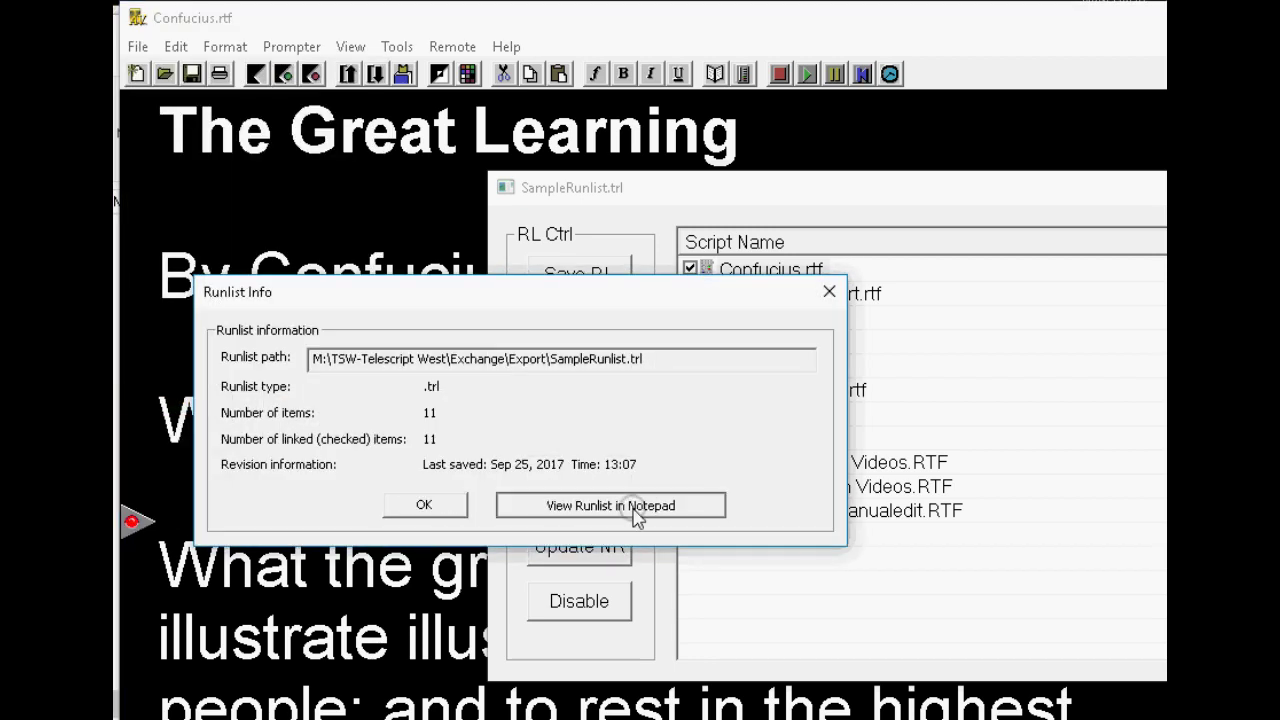
left_click(636, 512)
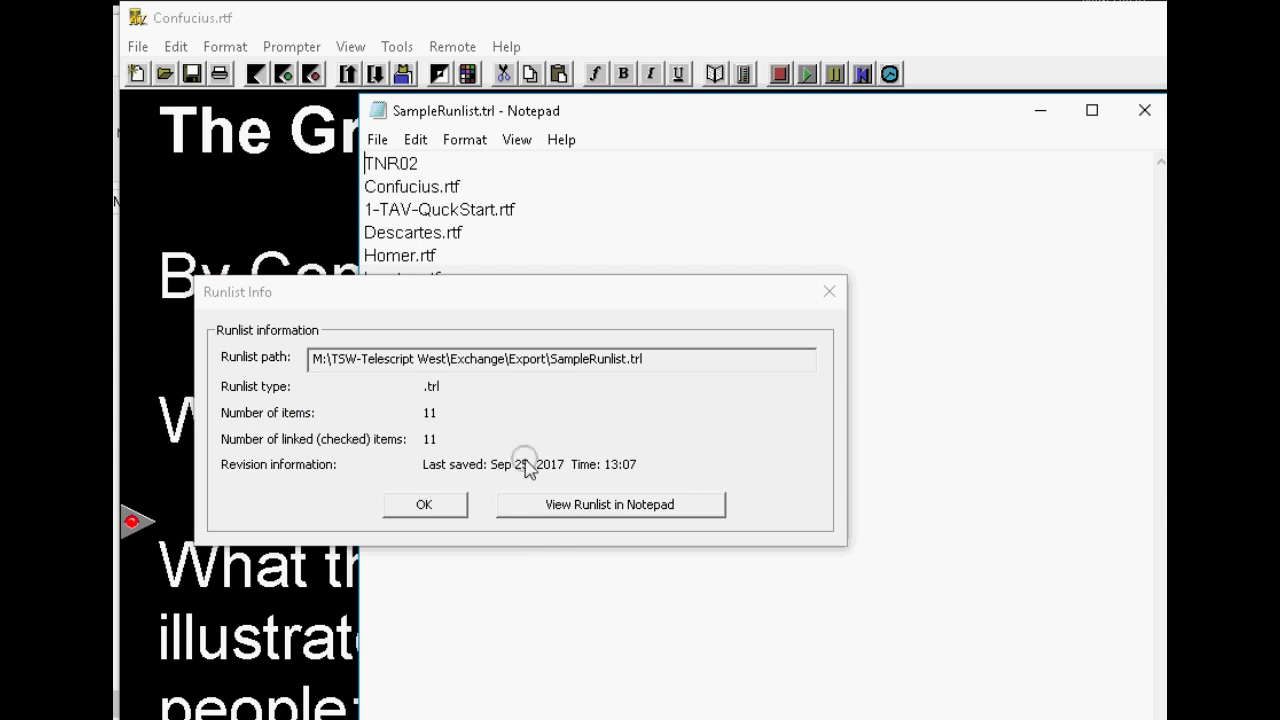
left_click_drag(708, 117, 1086, 65)
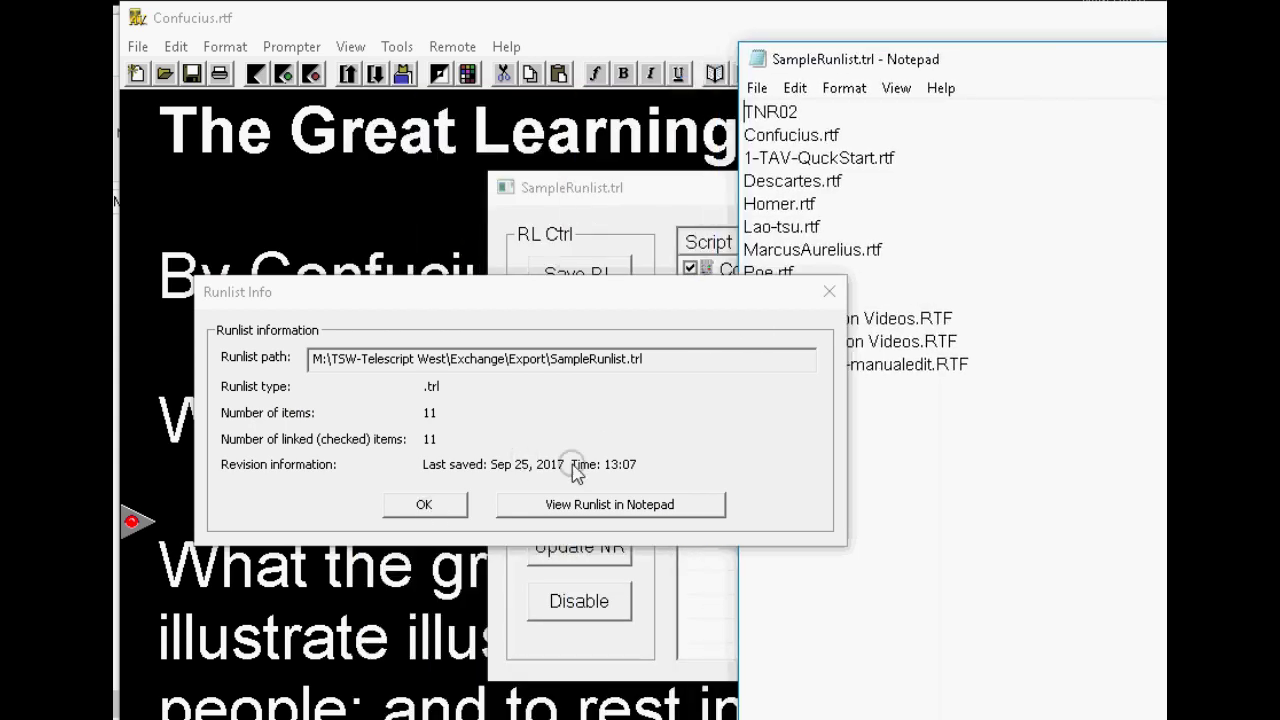
left_click(424, 504)
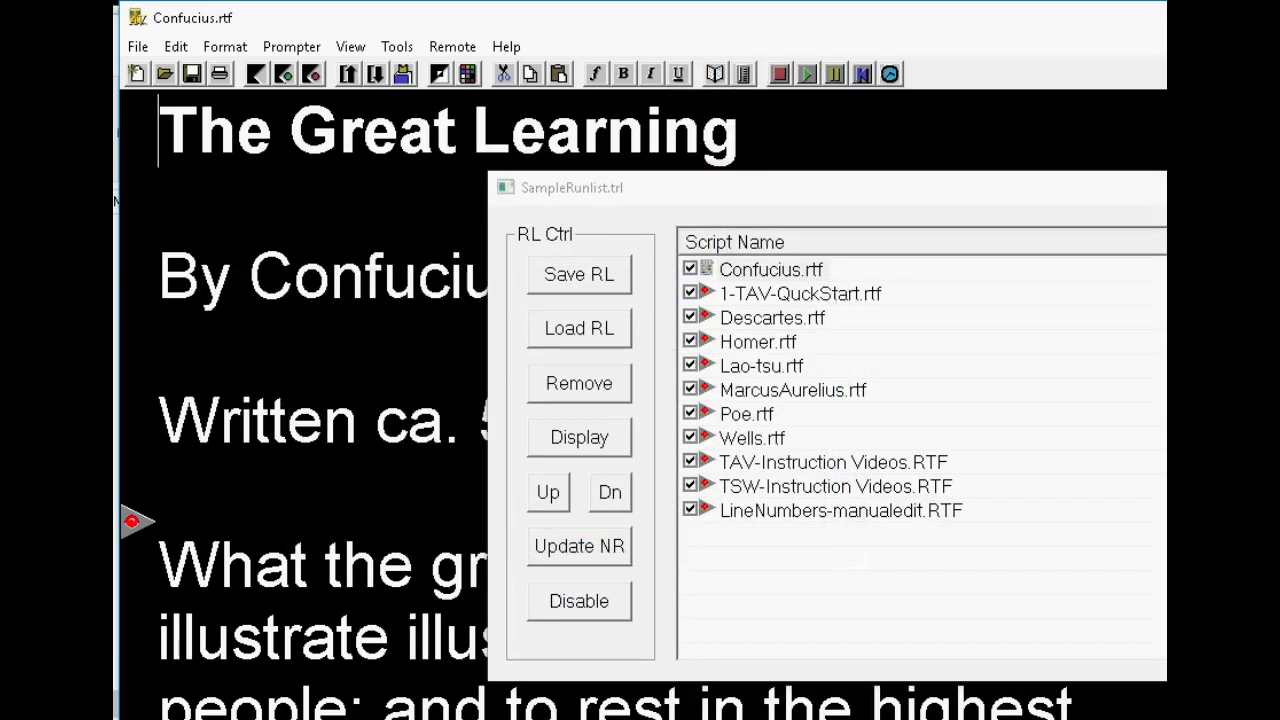
Step: Review the SampleRunlist.trl entries in Notepad, close it, and check the runlist's path in its runlist information
left_click_drag(1275, 70, 826, 71)
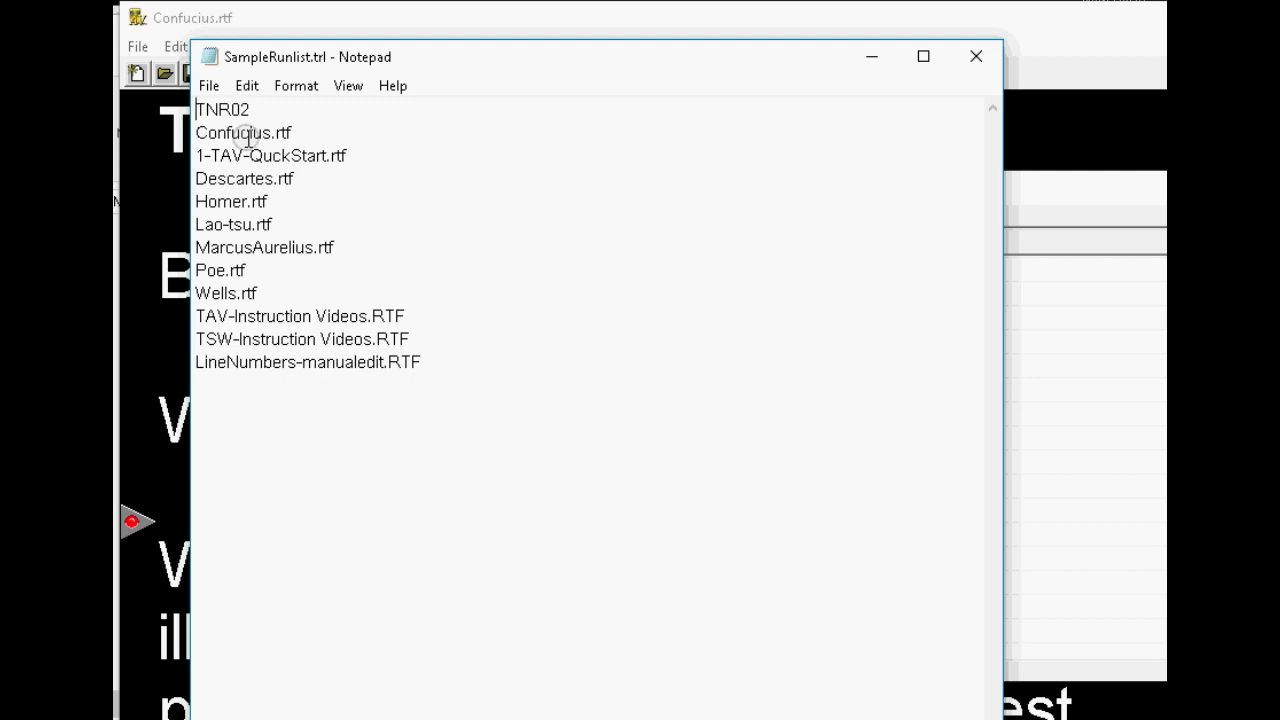
left_click(629, 52)
left_click(978, 58)
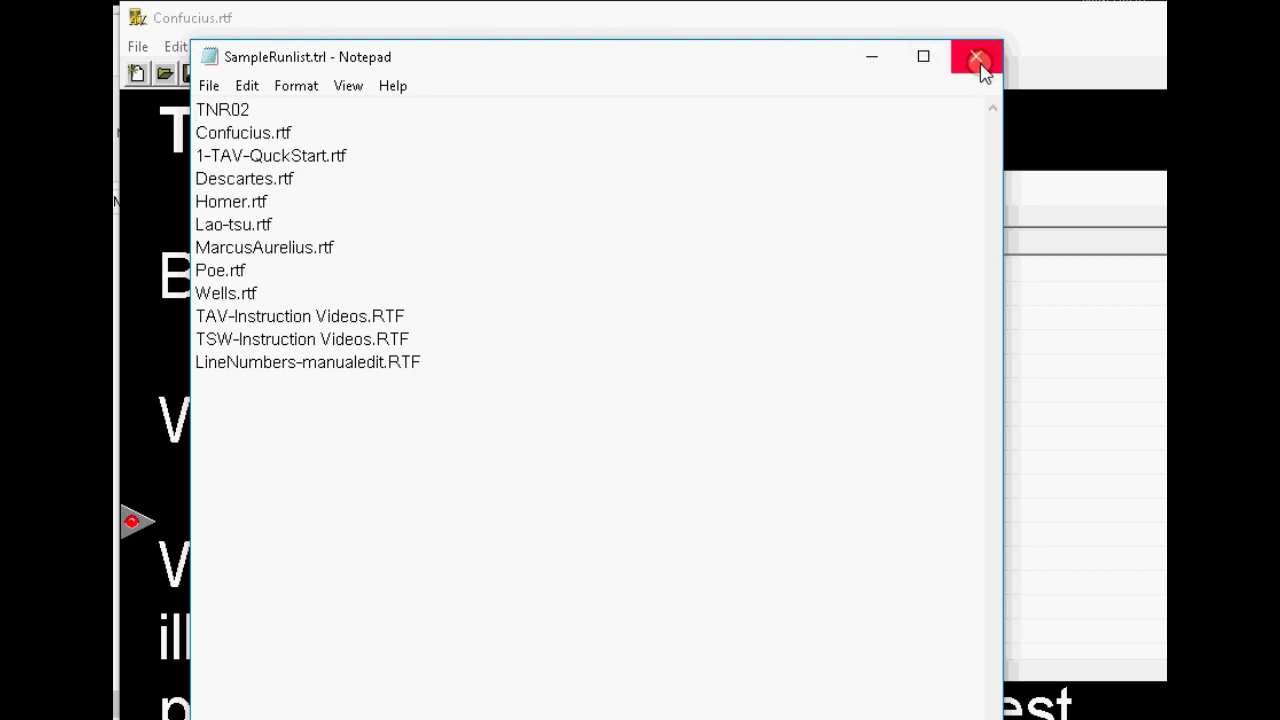
left_click(137, 47)
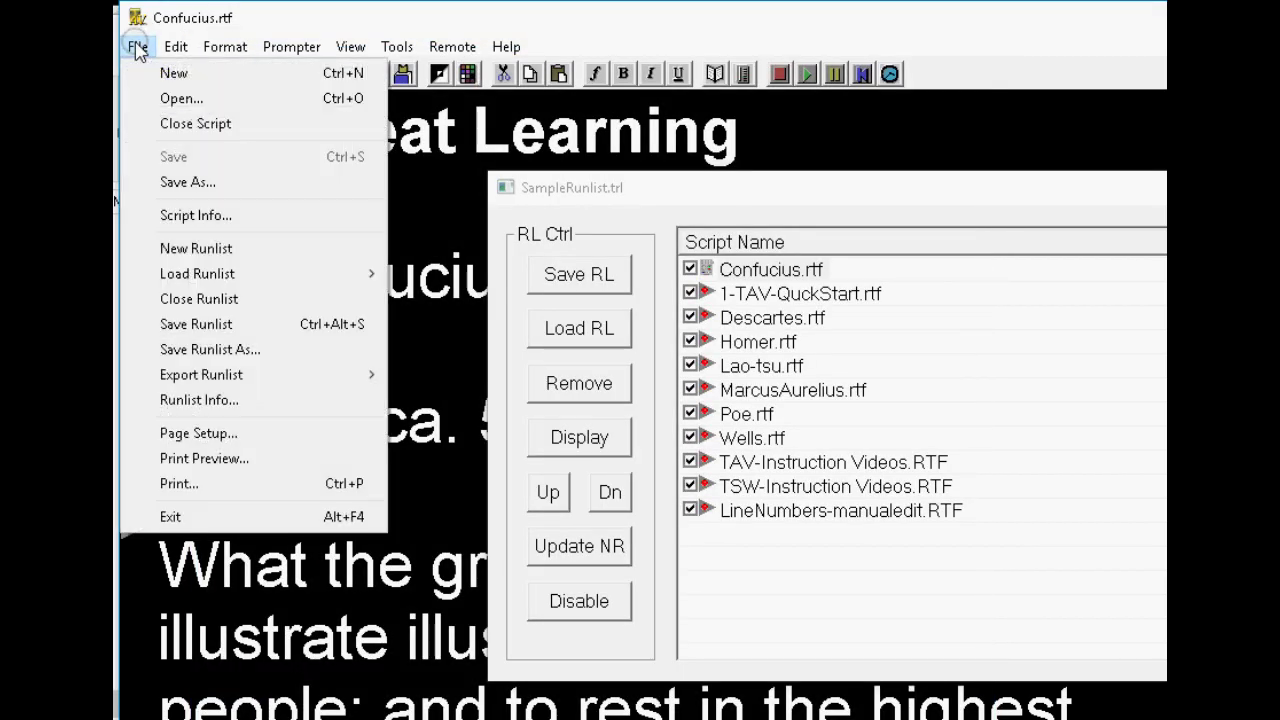
left_click(205, 400)
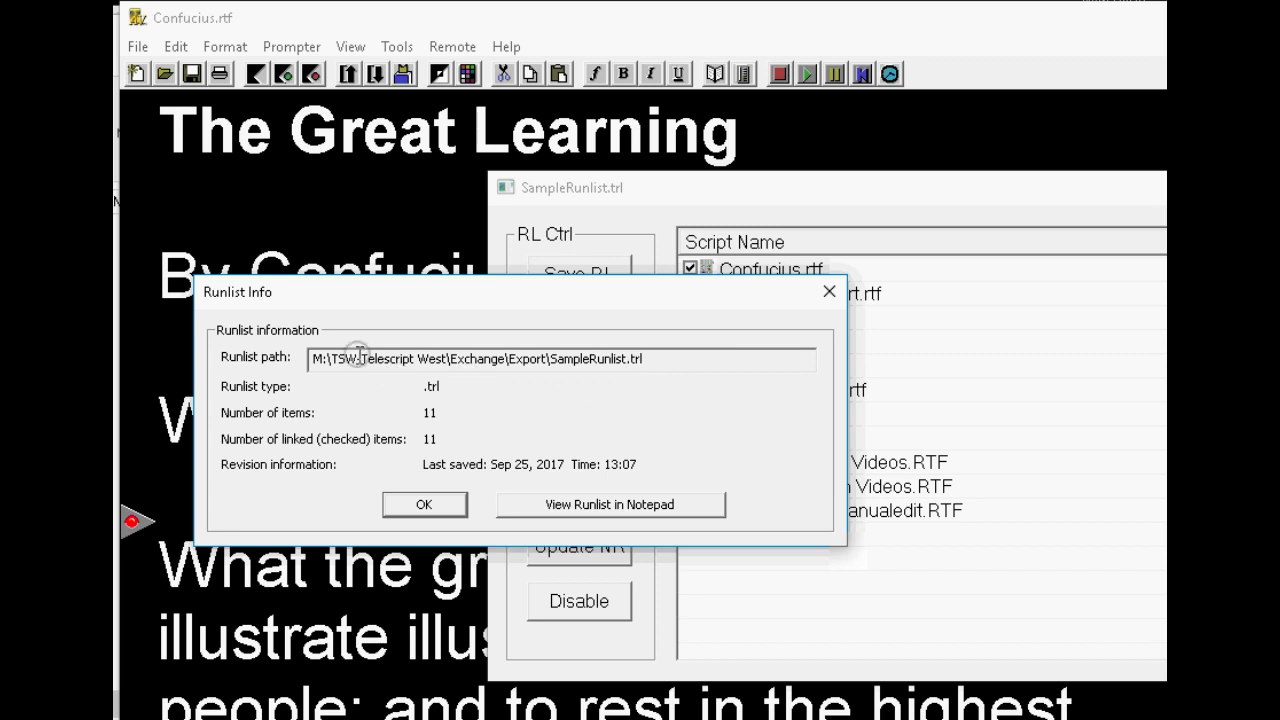
left_click(445, 512)
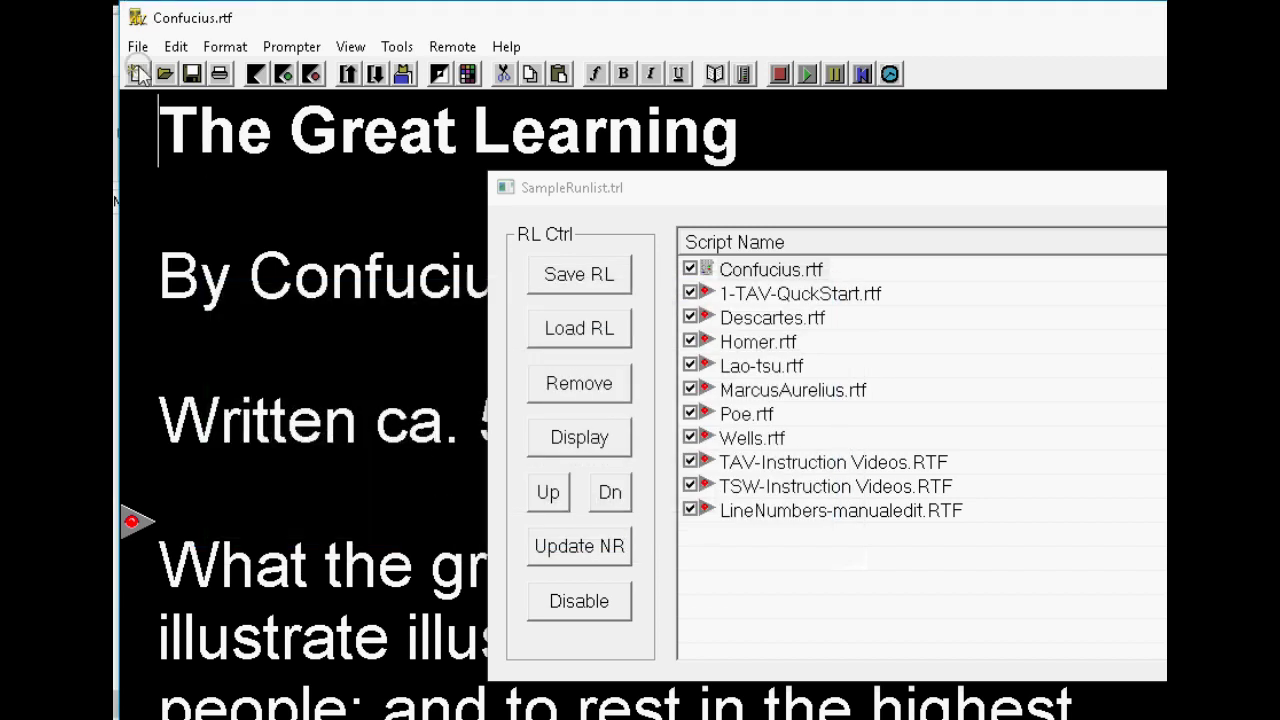
Step: Export the runlist to an external destination, the Export folder inside Exchange on the M: drive, as SampleRunlistReload.trl
left_click(139, 50)
mouse_move(180, 378)
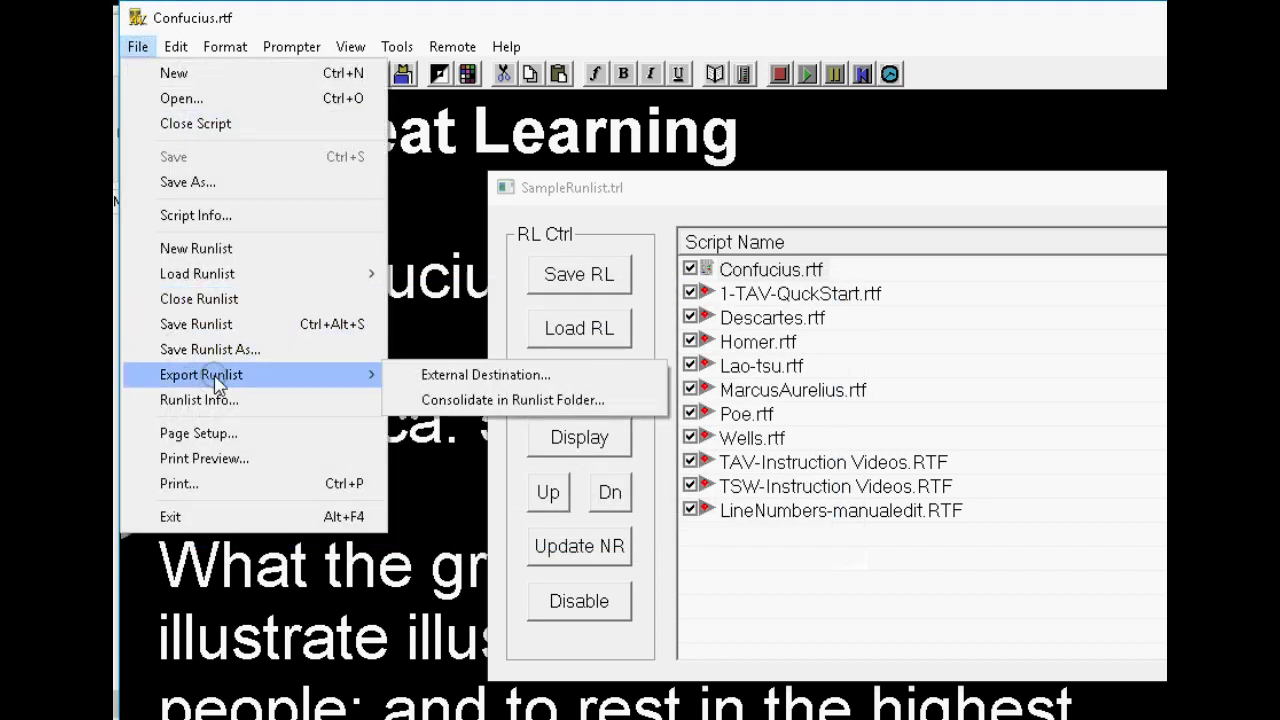
left_click(436, 378)
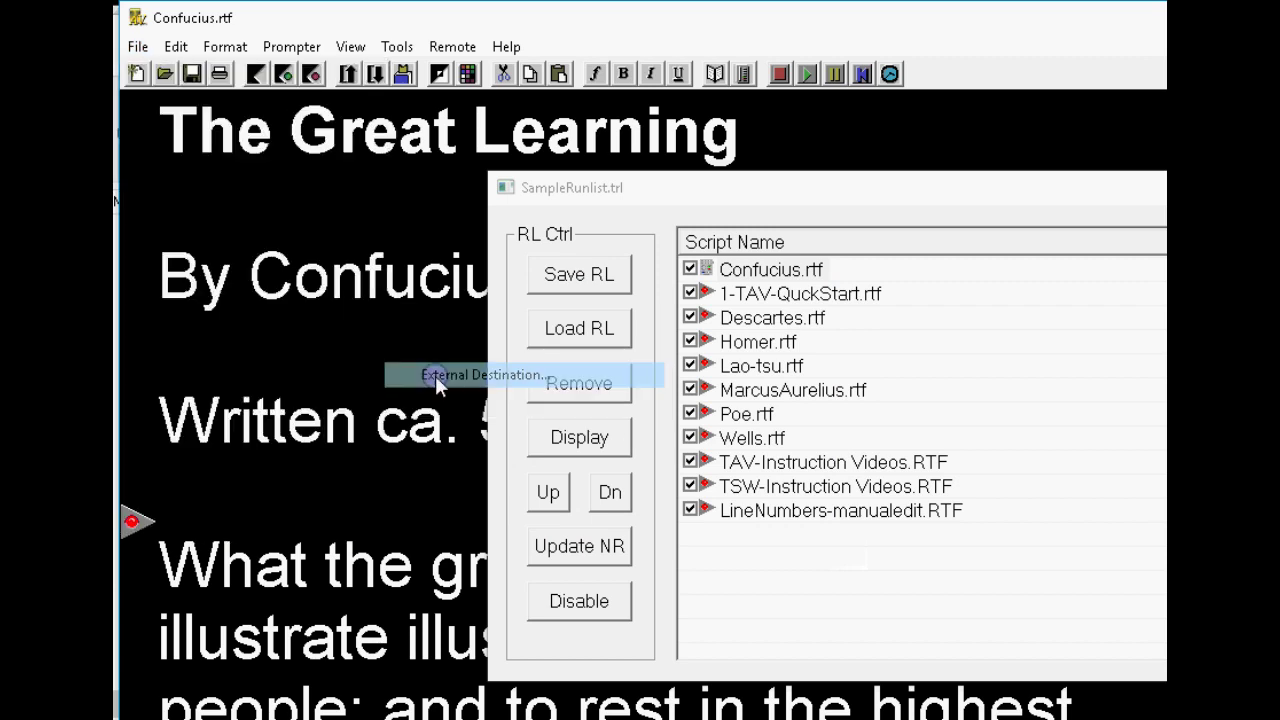
left_click(563, 563)
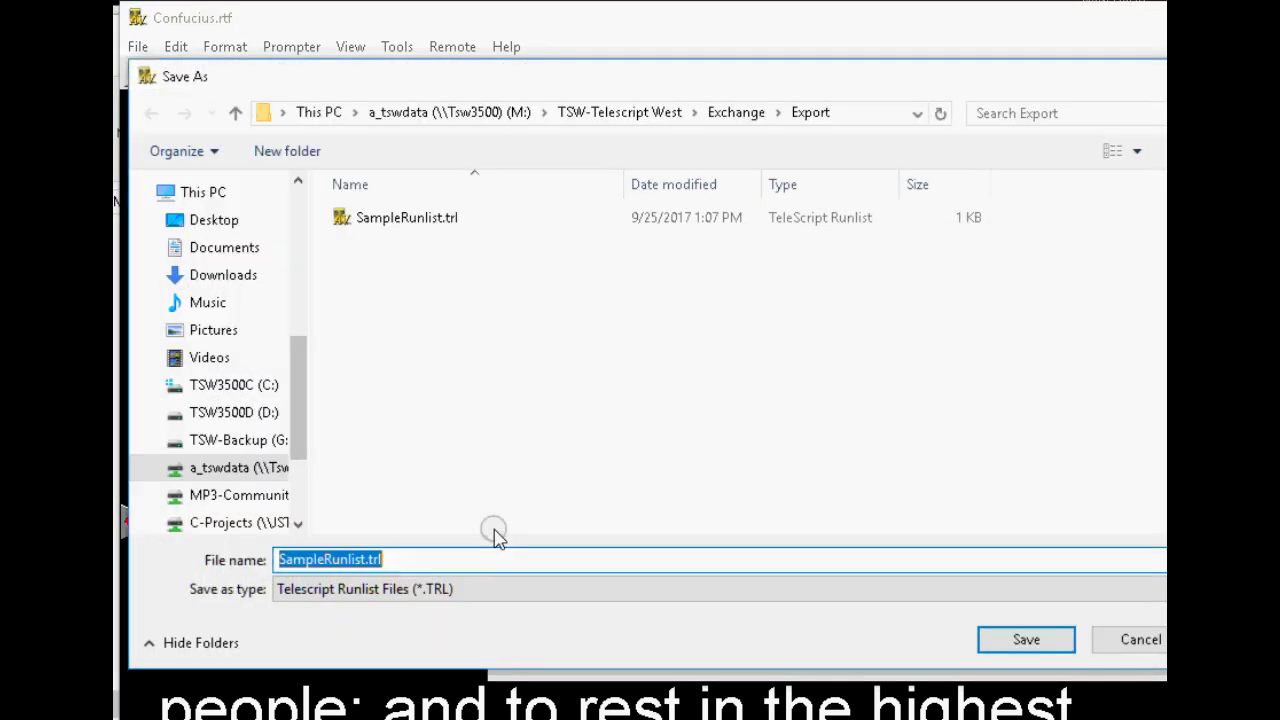
left_click(740, 113)
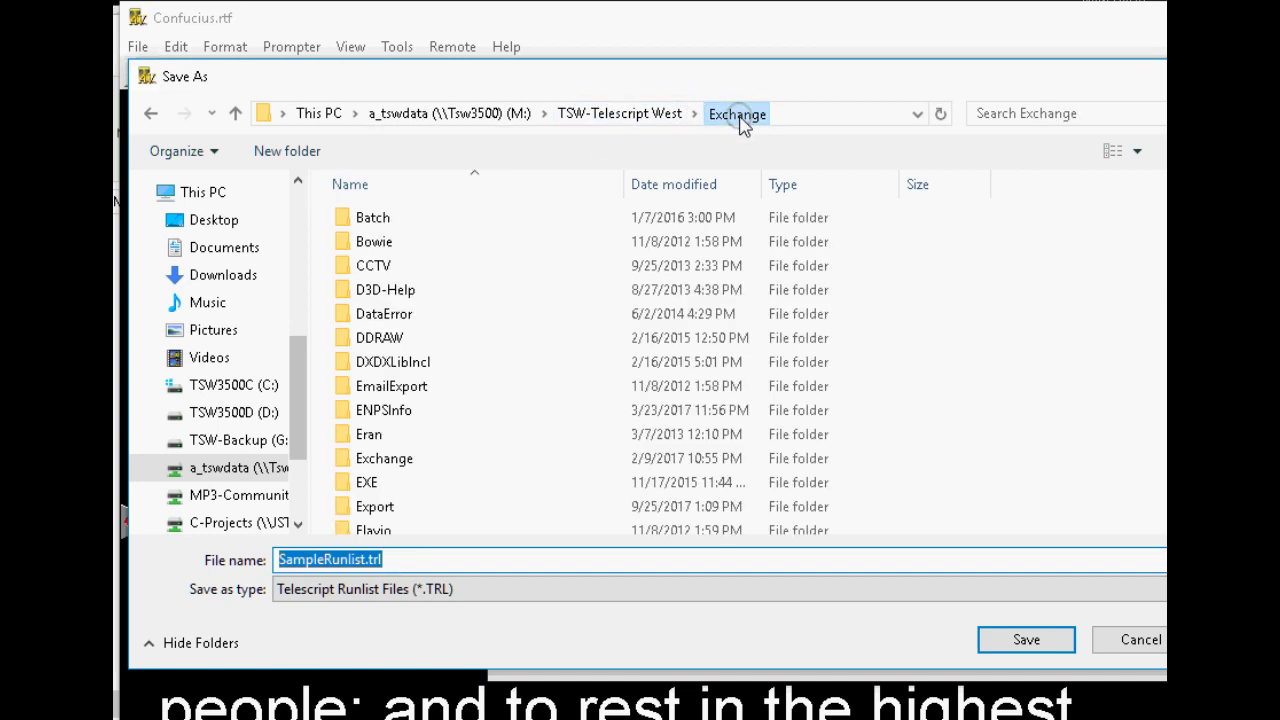
double_click(397, 507)
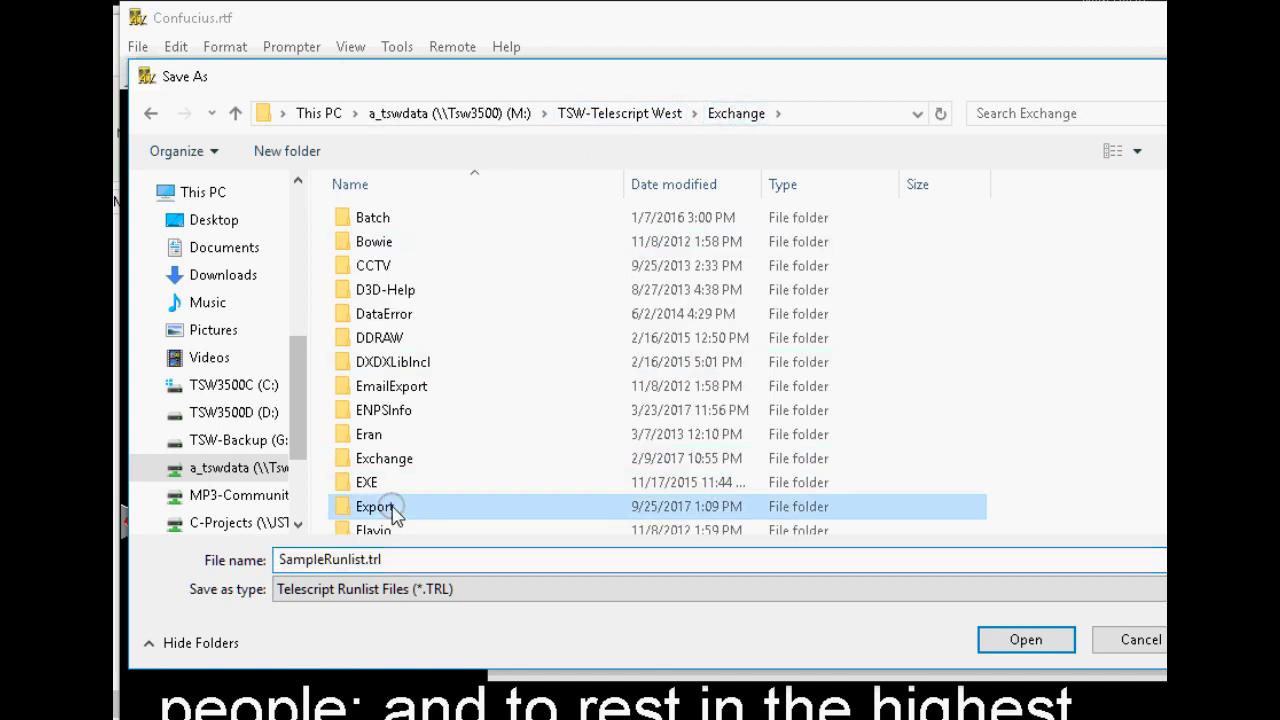
double_click(366, 560)
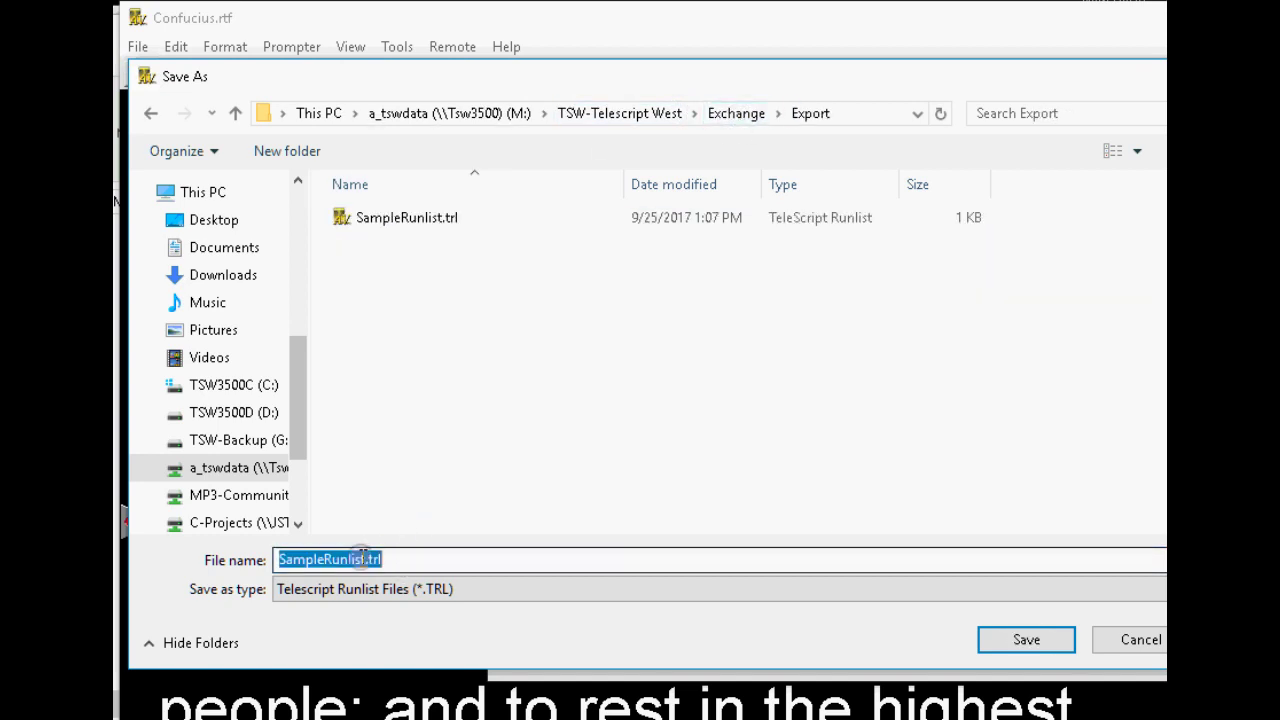
left_click(636, 557)
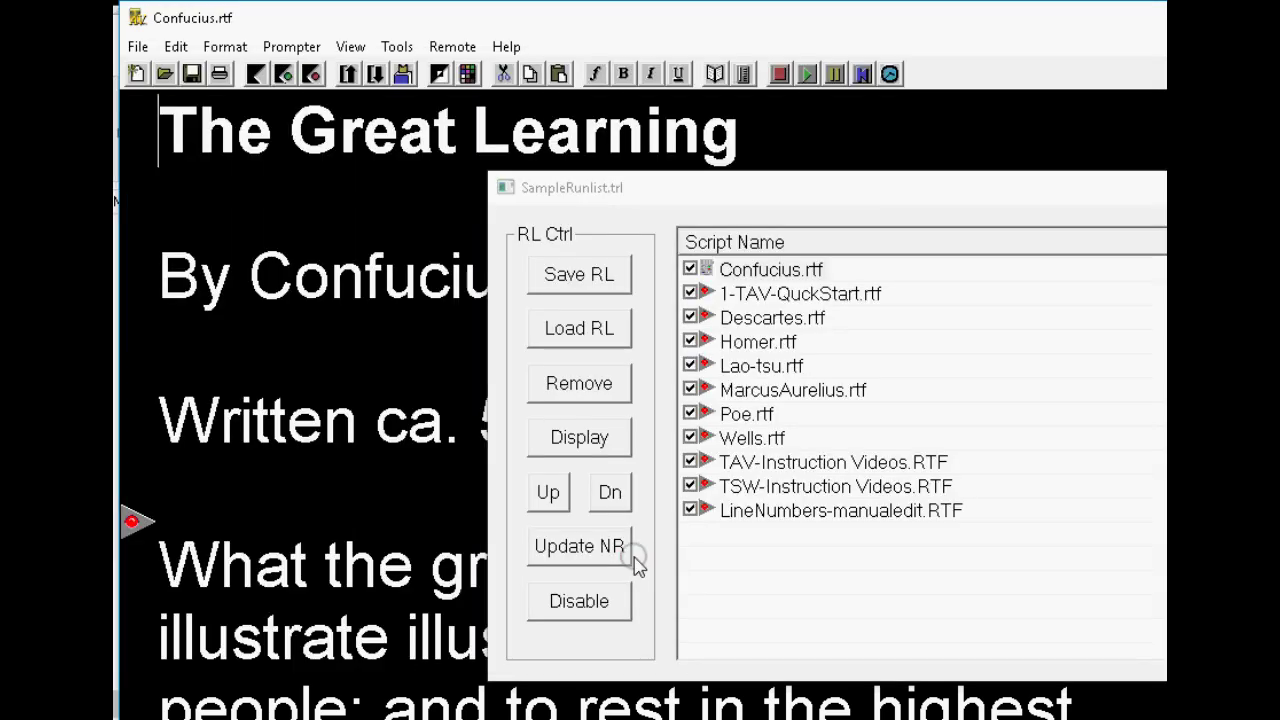
Step: Load the Telescript TRL runlist SampleRunlistReload.trl from the Export folder, closing the current runlist without saving it
left_click(136, 47)
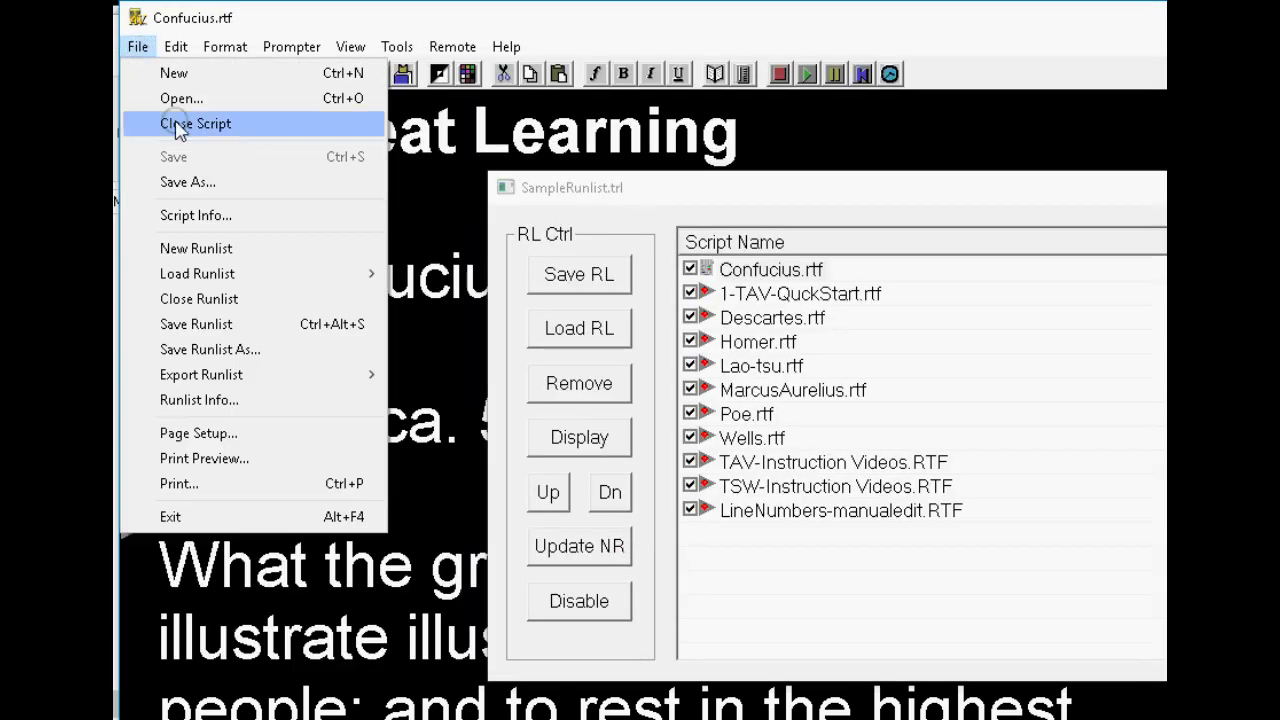
mouse_move(214, 274)
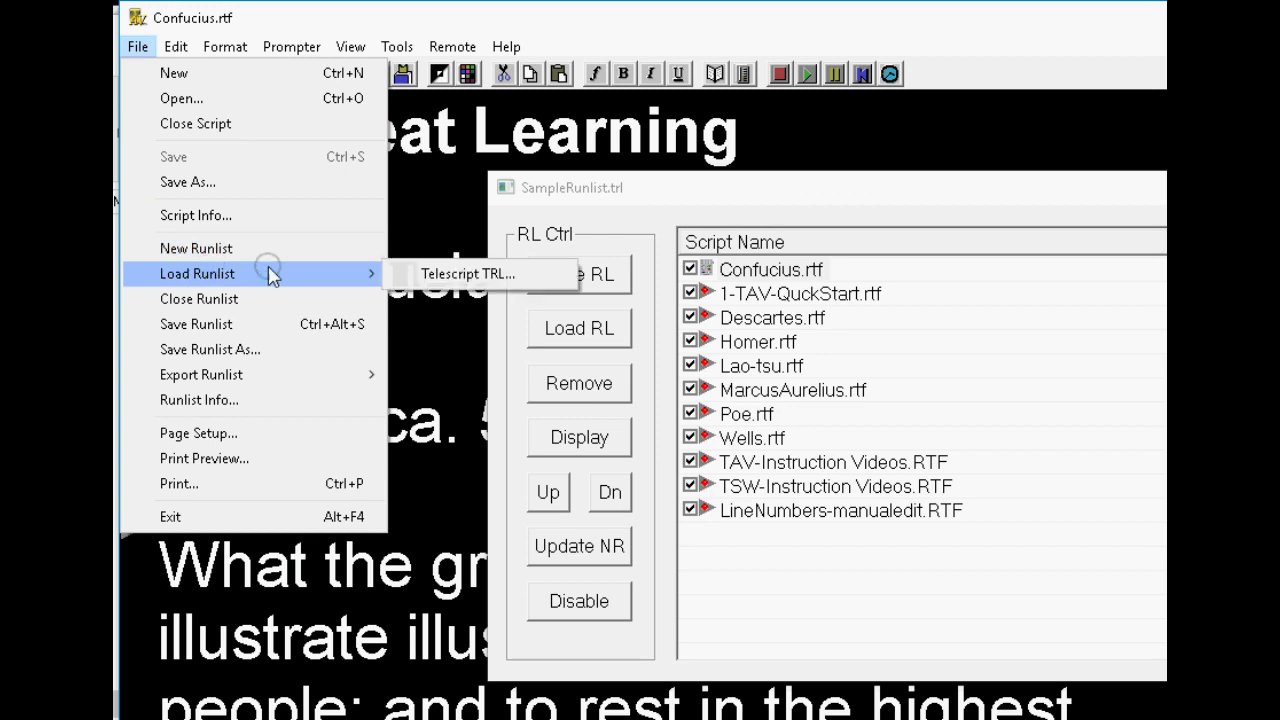
left_click(491, 274)
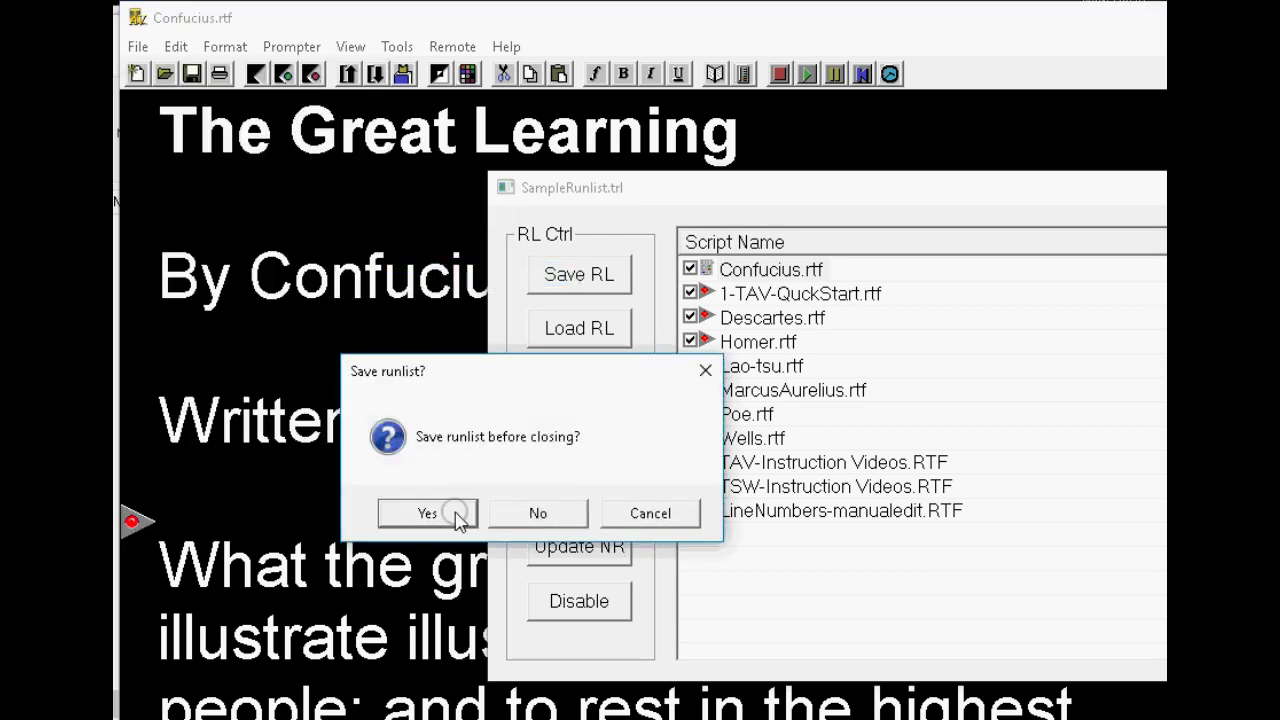
left_click(535, 514)
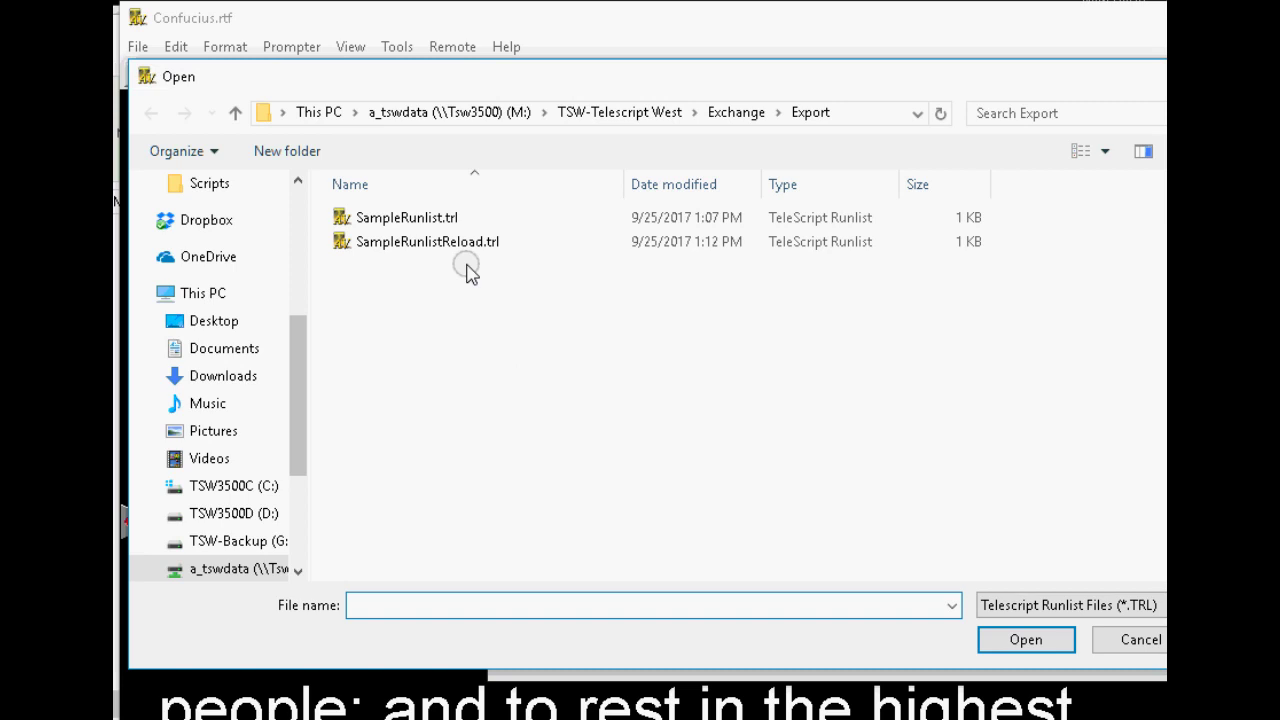
double_click(409, 244)
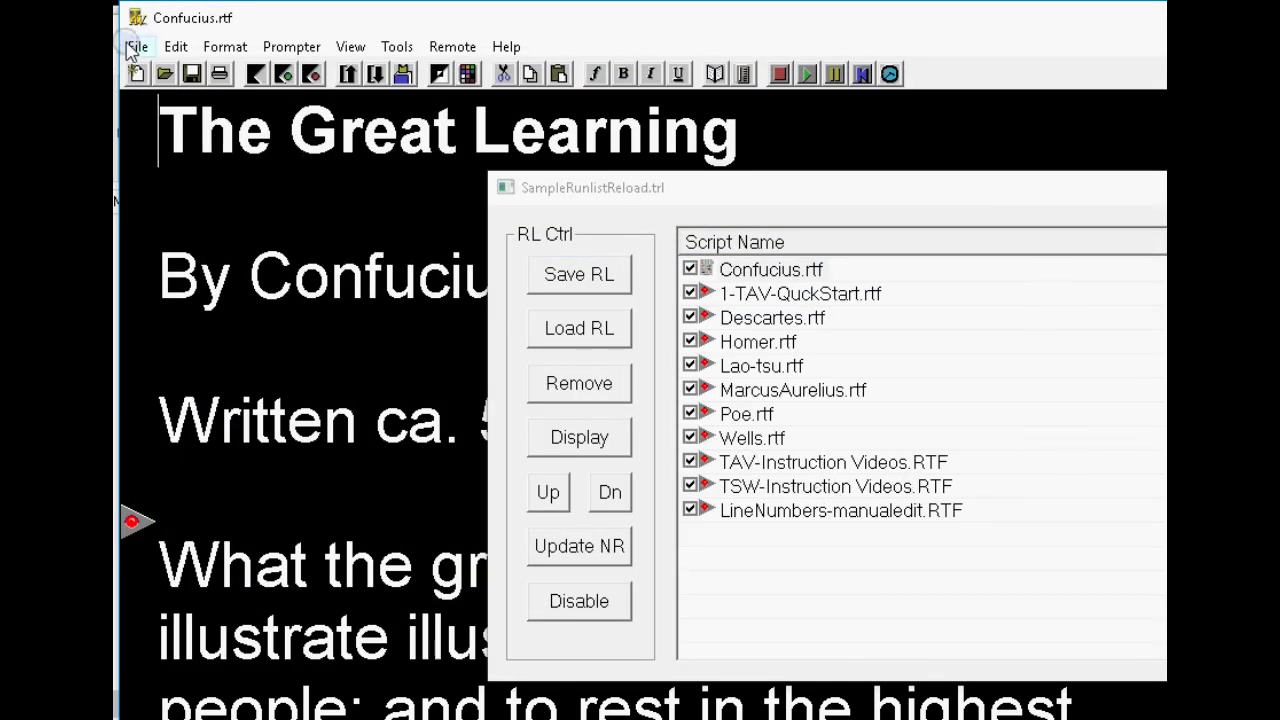
Step: Check the path of SampleRunlistReload.trl in its runlist information and close the dialog
left_click(136, 47)
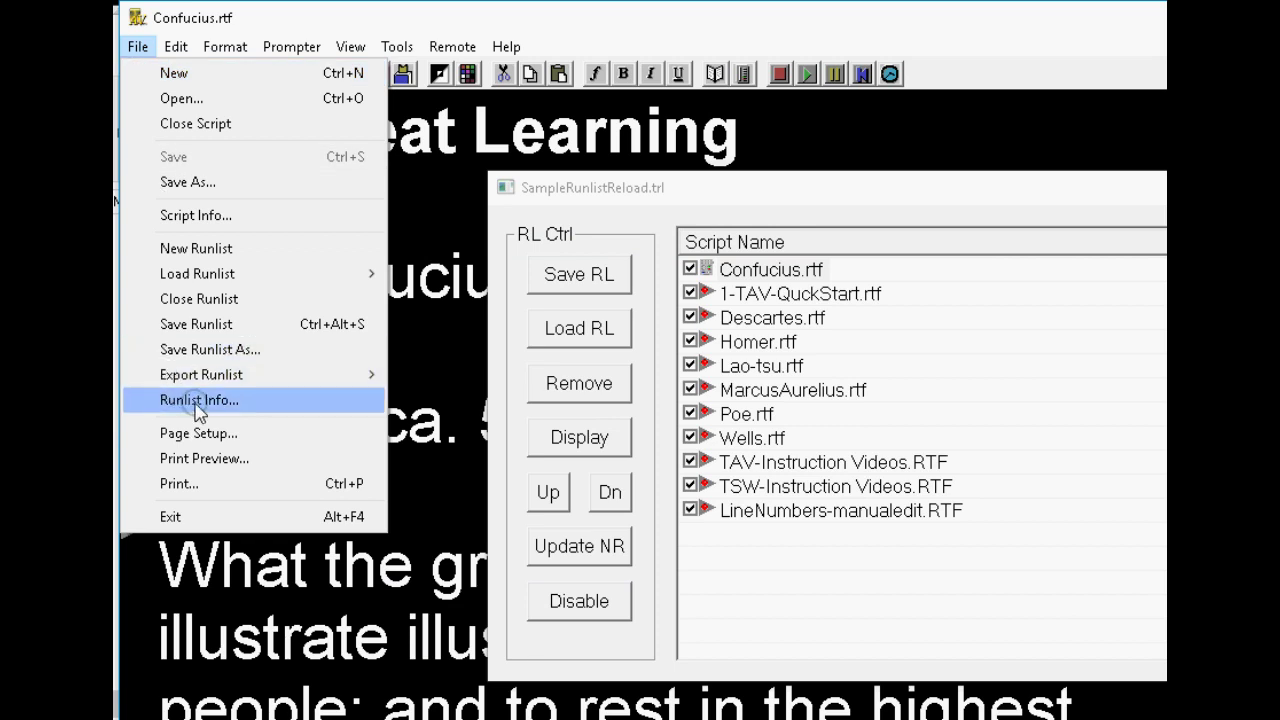
left_click(199, 400)
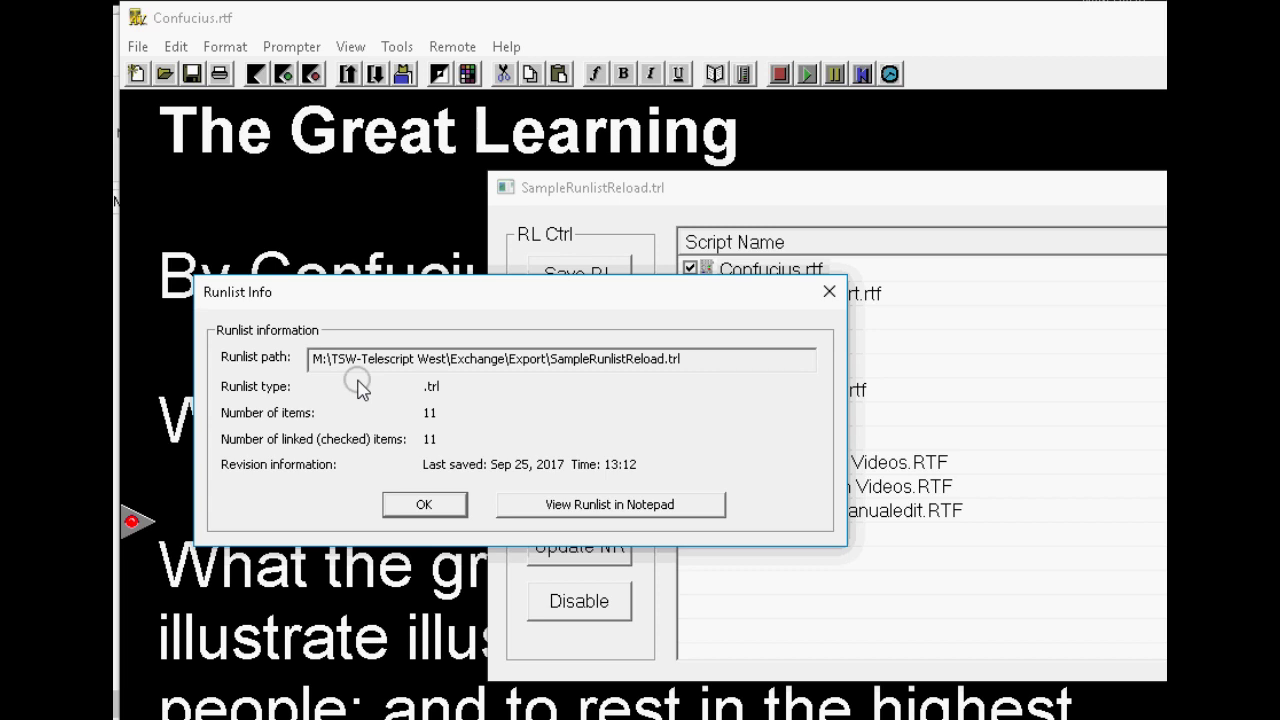
left_click(424, 505)
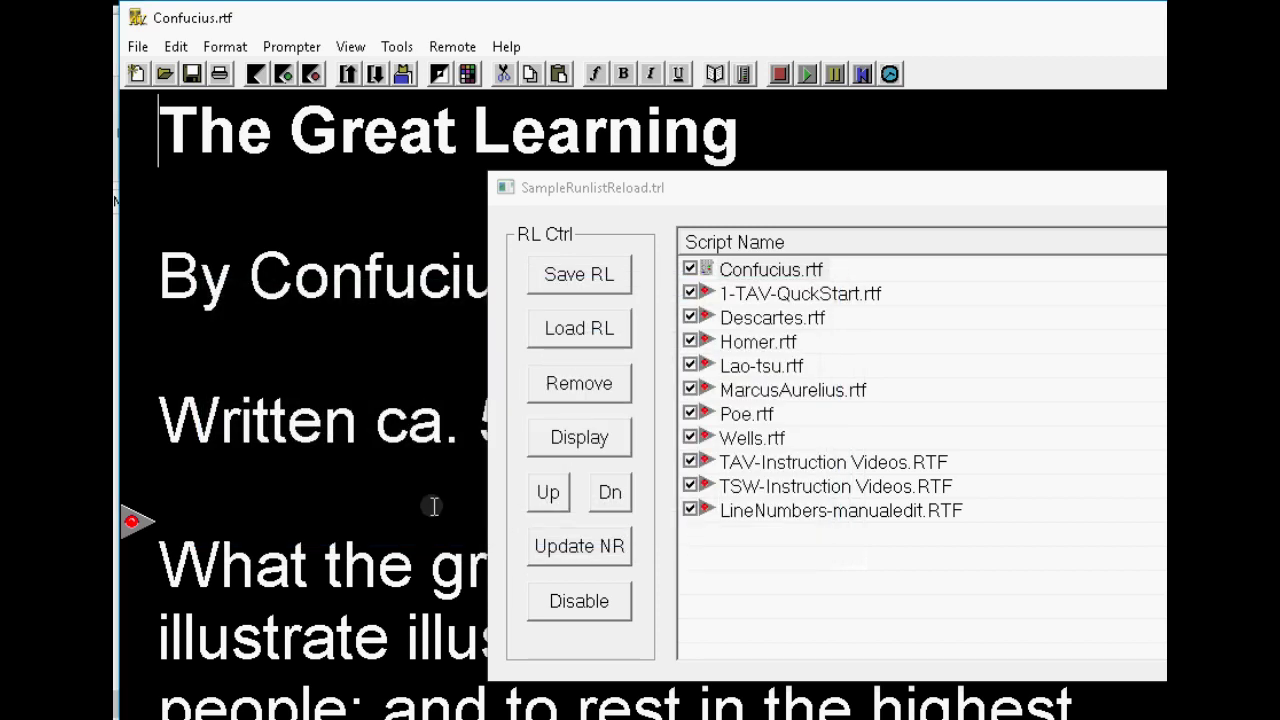
Step: Try to save the loaded runlist with the Save Runlist As command
left_click(137, 48)
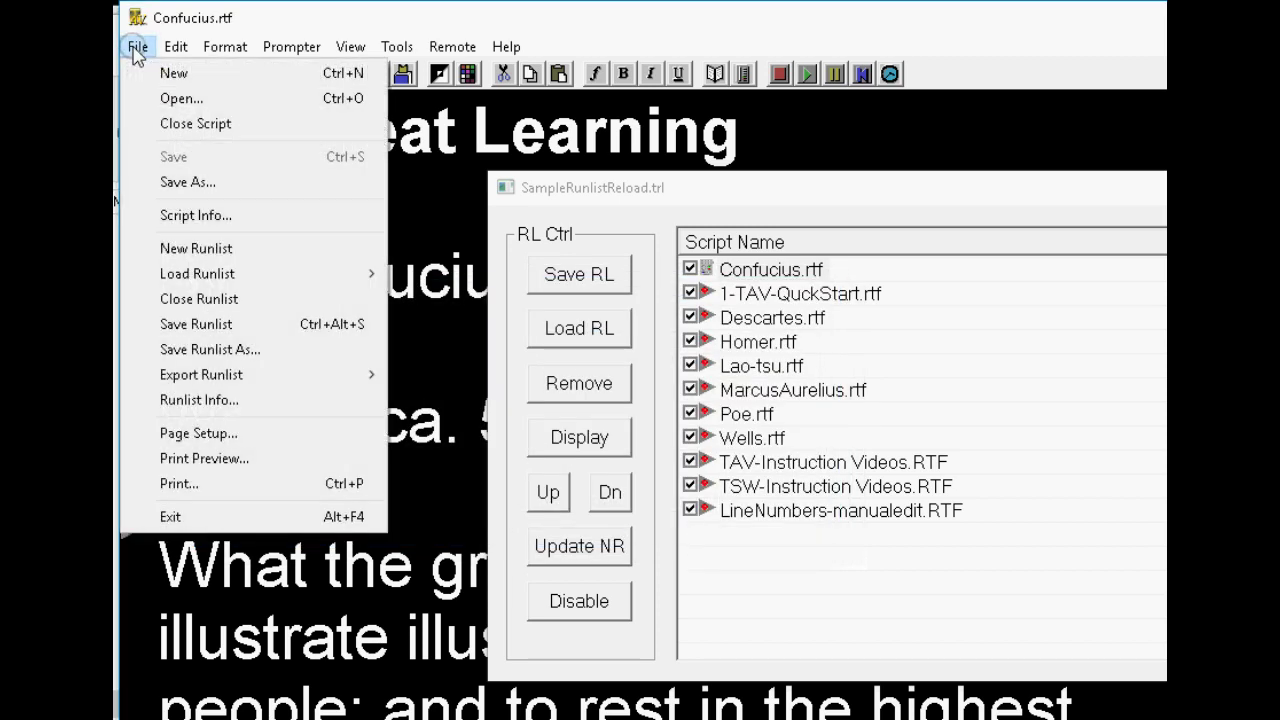
left_click(1028, 510)
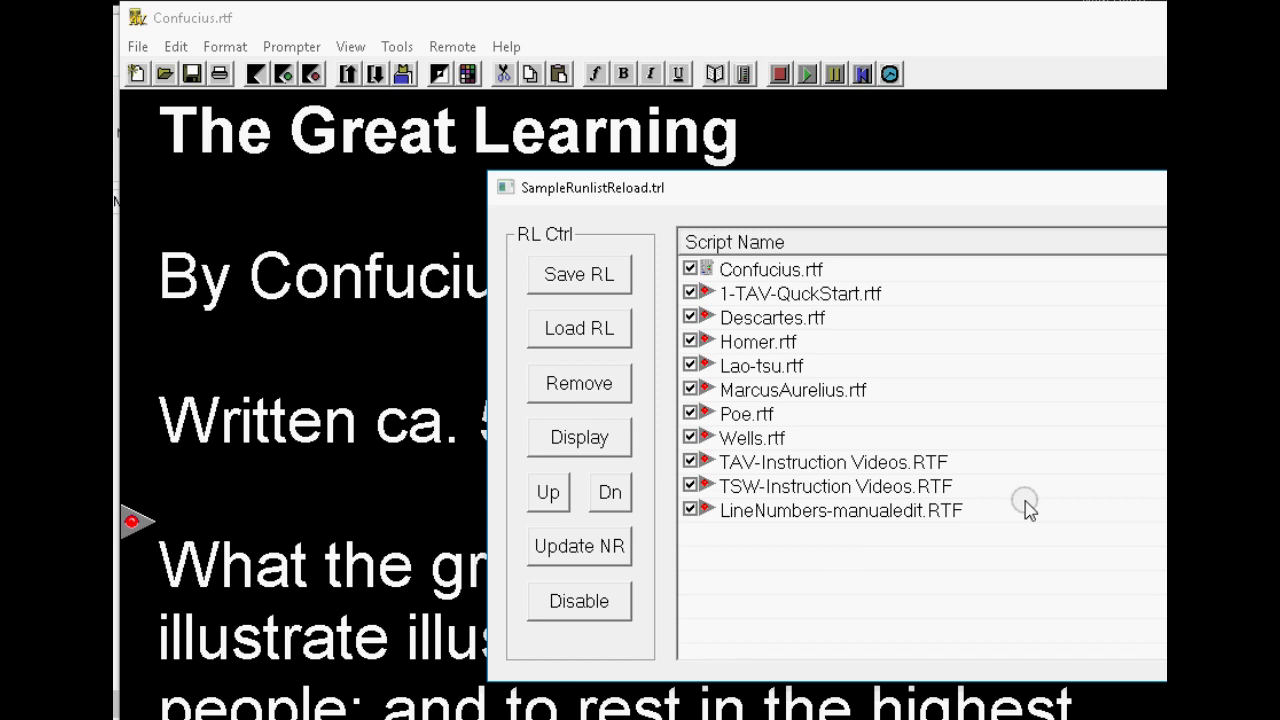
left_click(138, 48)
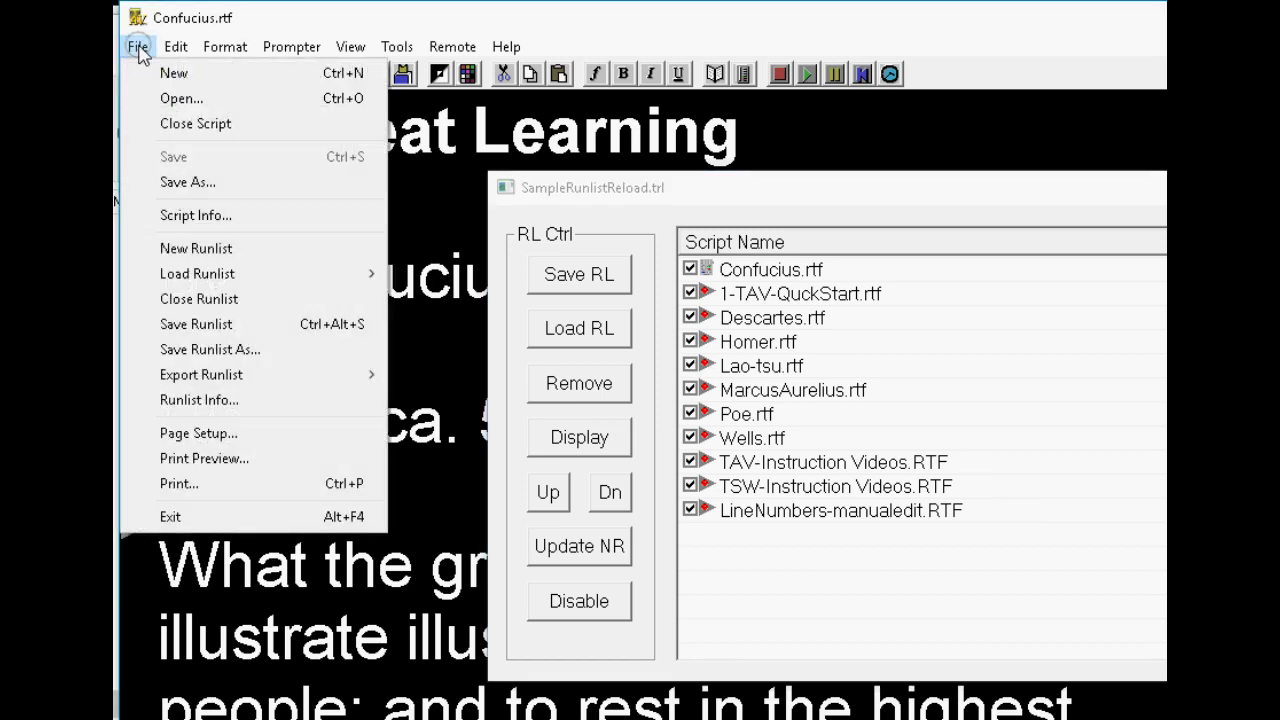
left_click(232, 352)
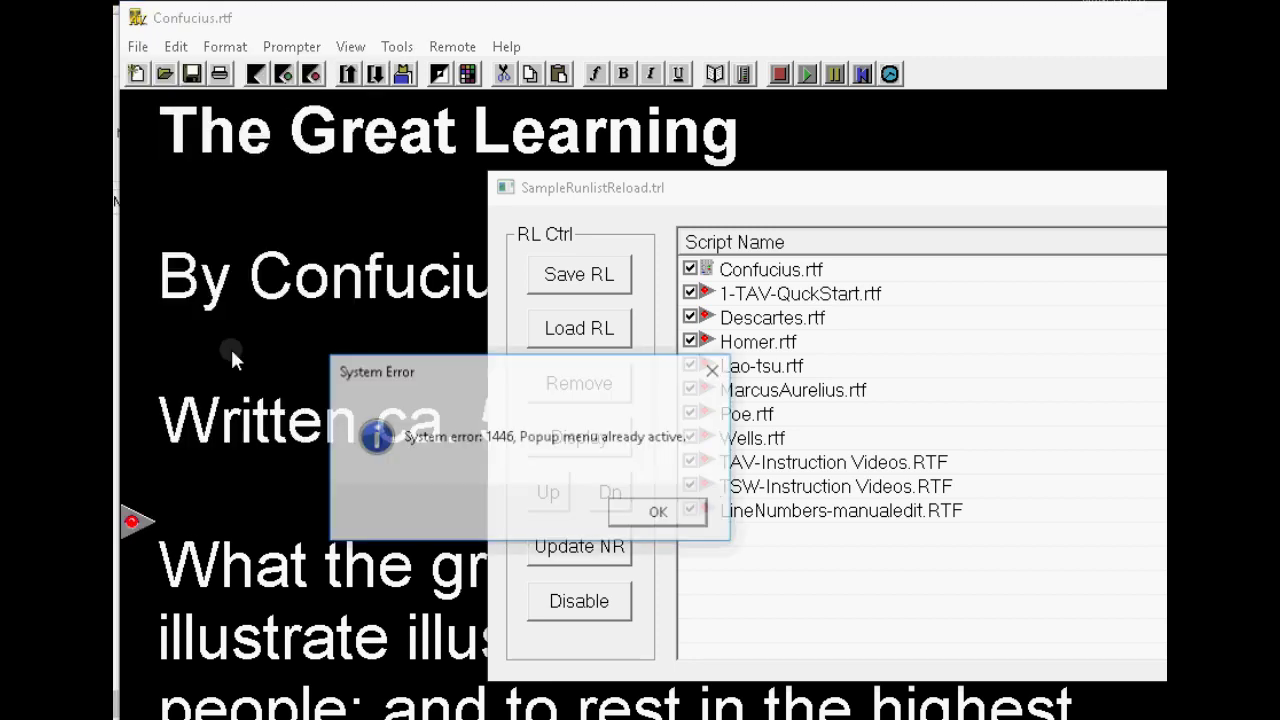
left_click(675, 513)
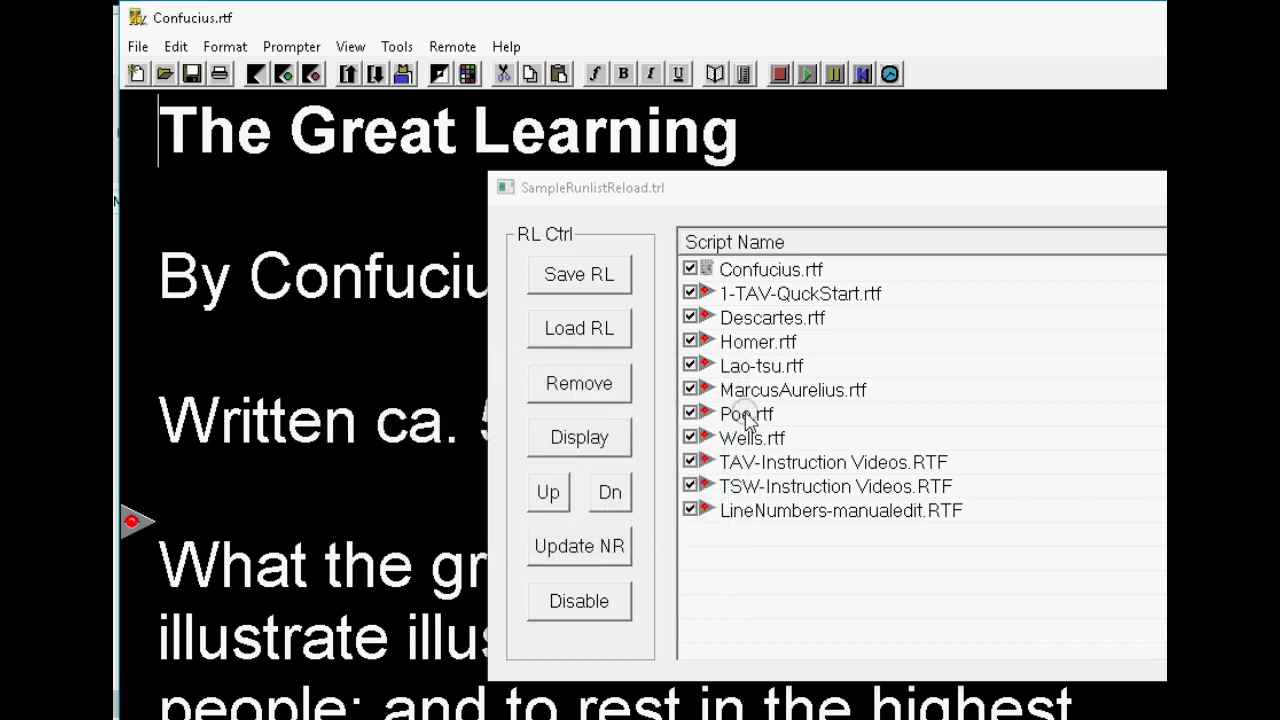